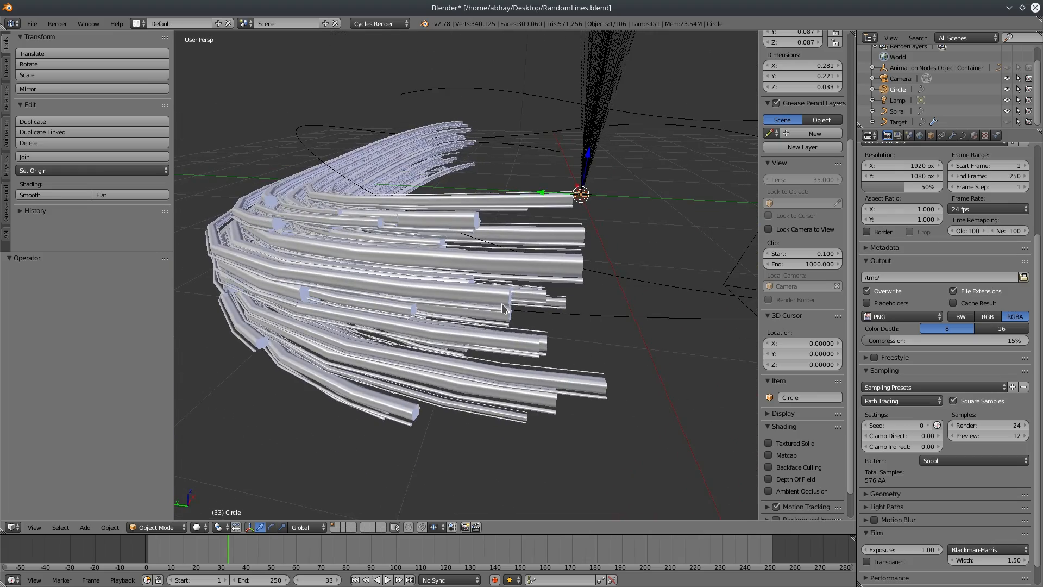
# - Preview the finished line bundle in rendered shading, including through the camera at frame 43, and return to solid shading
pyautogui.hotkey('shift', 'z')
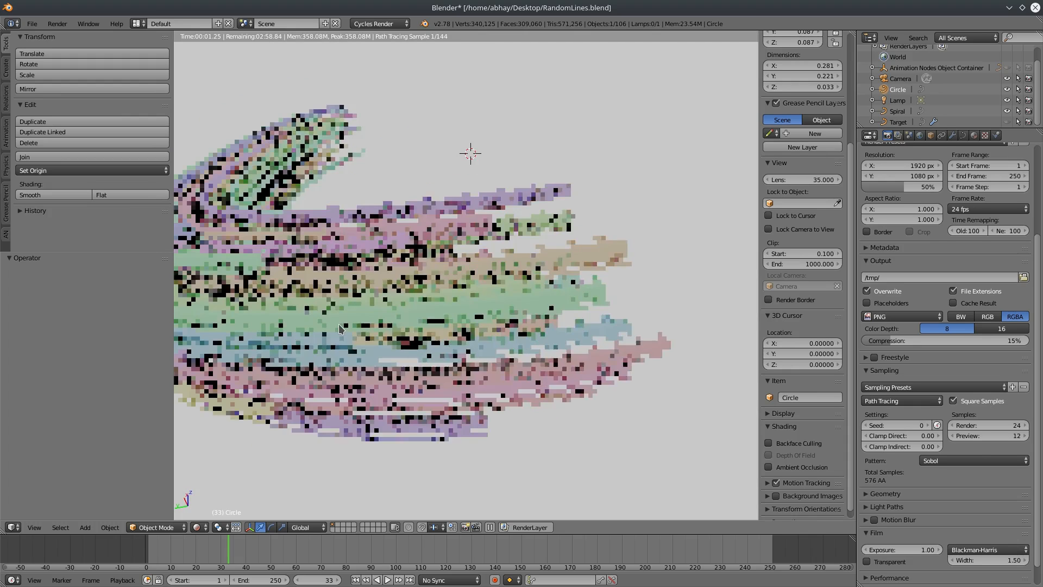
pyautogui.scroll(4, 296, 321)
pyautogui.scroll(2, 361, 274)
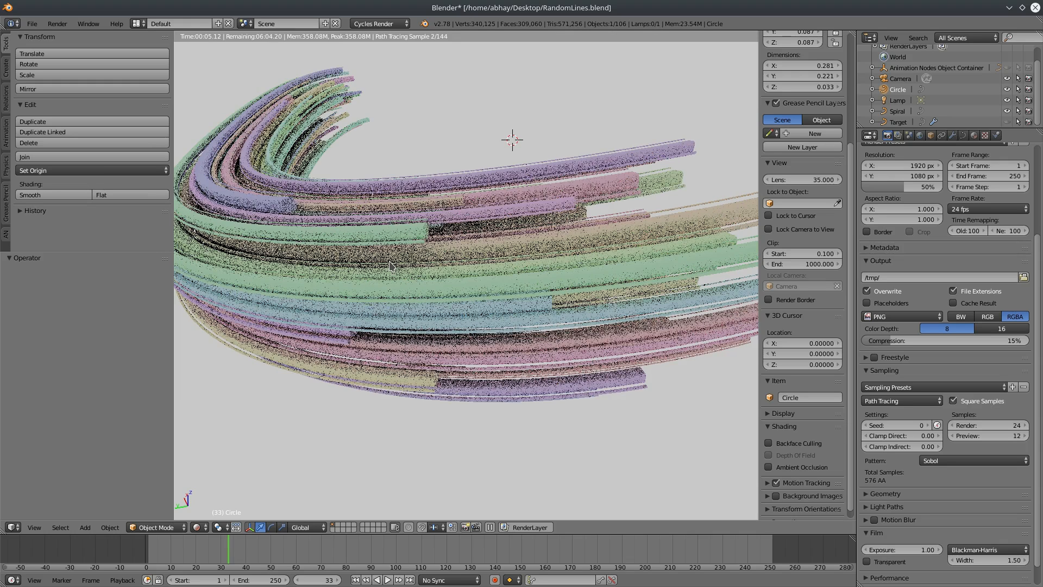
pyautogui.moveTo(487, 304); pyautogui.dragTo(423, 290, button='middle')
pyautogui.moveTo(574, 270); pyautogui.dragTo(538, 299, button='middle')
pyautogui.press('KP_0')
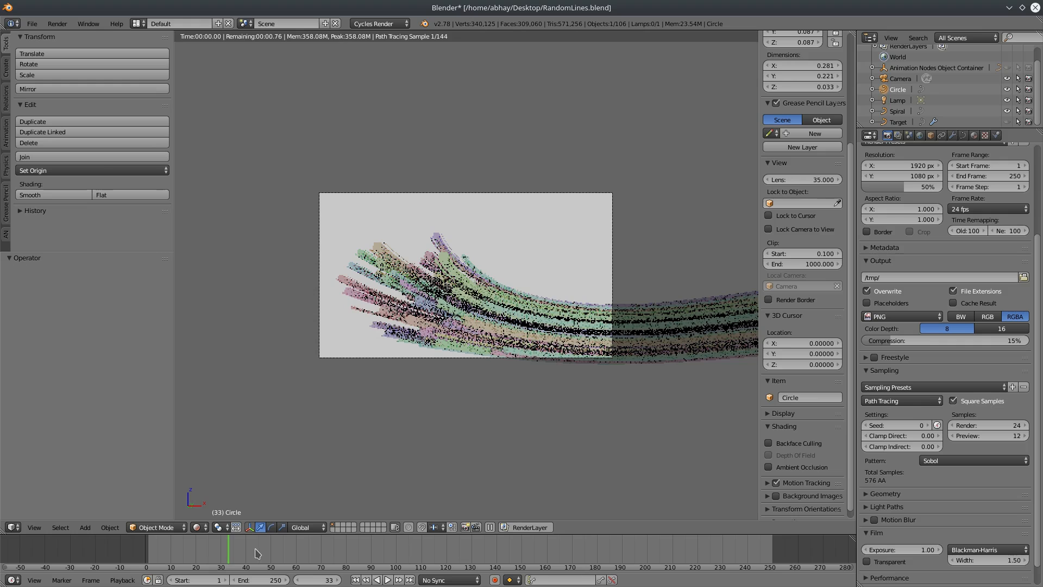
pyautogui.moveTo(256, 551); pyautogui.dragTo(268, 552)
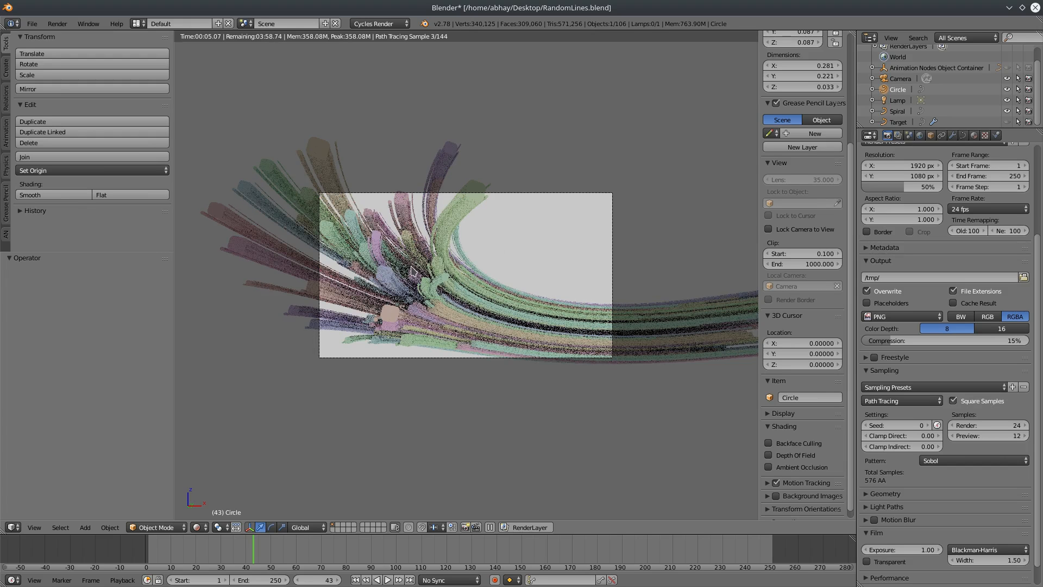
pyautogui.hotkey('shift', 'z')
pyautogui.moveTo(550, 295)
pyautogui.mouseDown(button='middle')
pyautogui.moveTo(326, 228)
pyautogui.moveTo(161, 156)
pyautogui.mouseUp(button='middle')
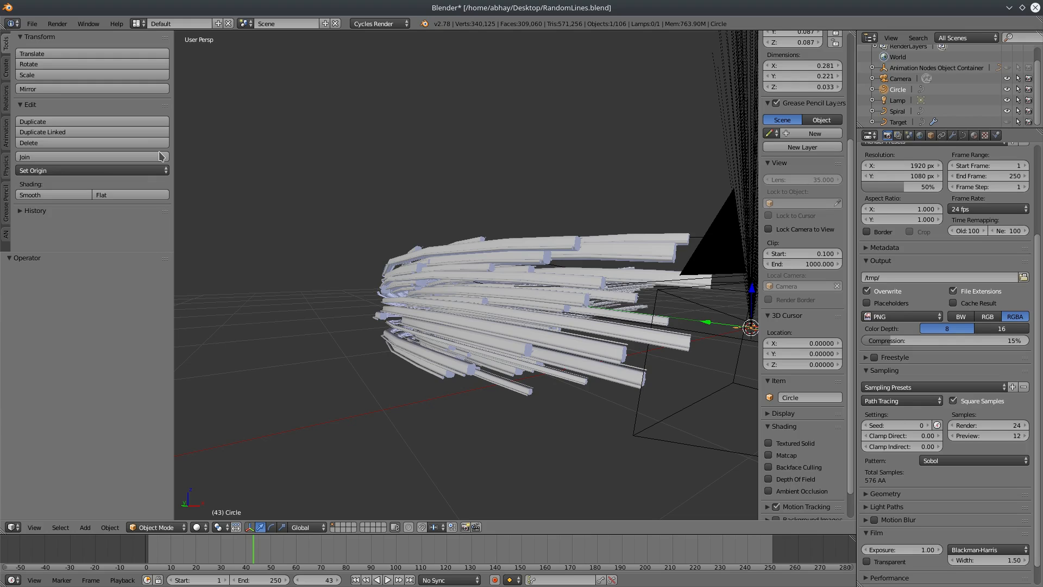
# - Start a new file from the startup settings and switch the screen layout to Compositing
pyautogui.click(32, 23)
pyautogui.click(38, 35)
pyautogui.click(39, 44)
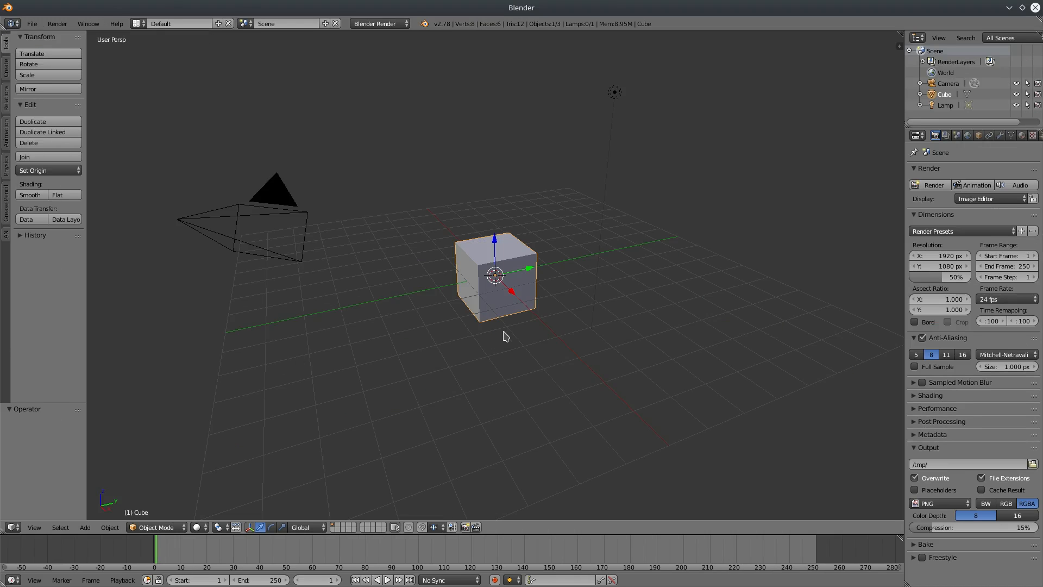
pyautogui.click(137, 23)
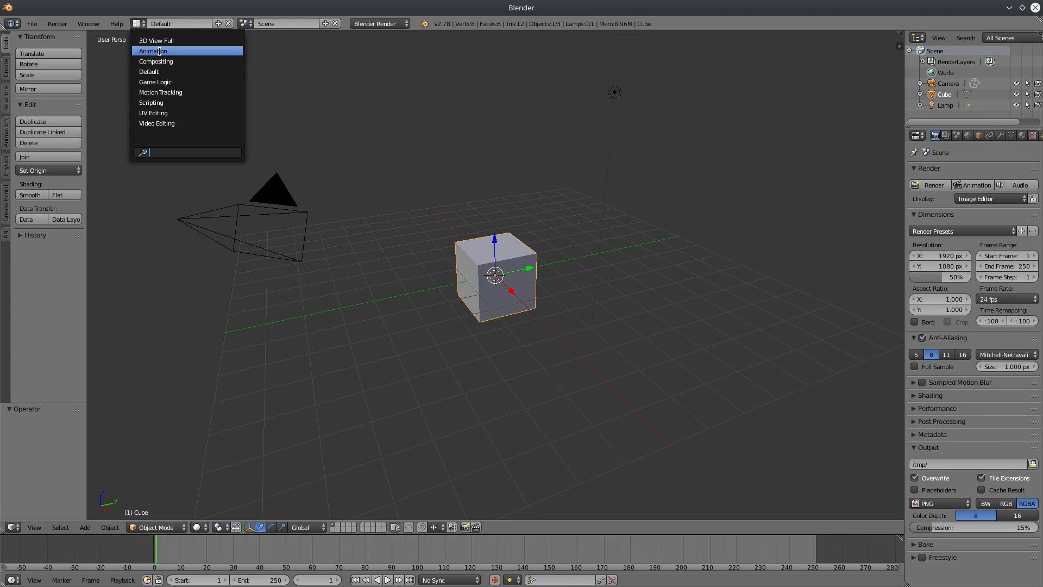
pyautogui.click(157, 61)
# - Delete the default cube from the scene
pyautogui.moveTo(580, 488)
pyautogui.mouseDown(button='middle')
pyautogui.moveTo(554, 494)
pyautogui.moveTo(579, 491)
pyautogui.mouseUp(button='middle')
pyautogui.press('x')
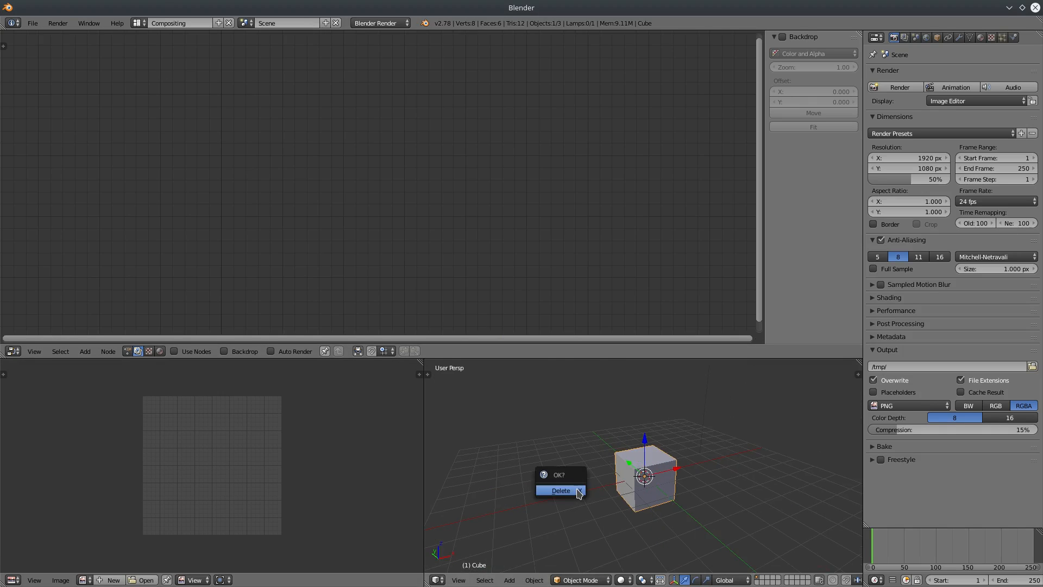
pyautogui.click(577, 492)
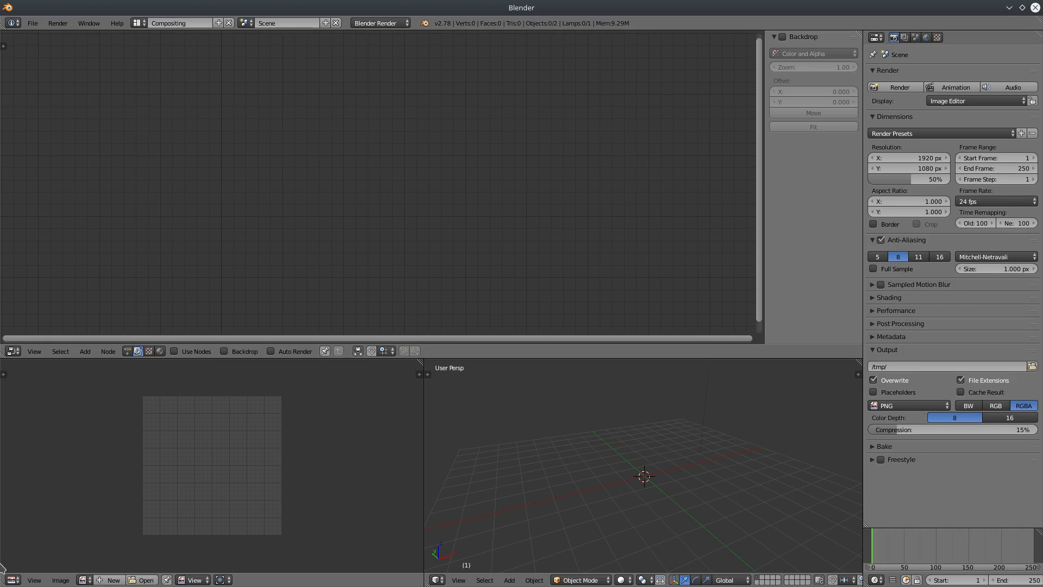
# - Switch to the web browser and search Google for "animation nodes"
pyautogui.click(367, 577)
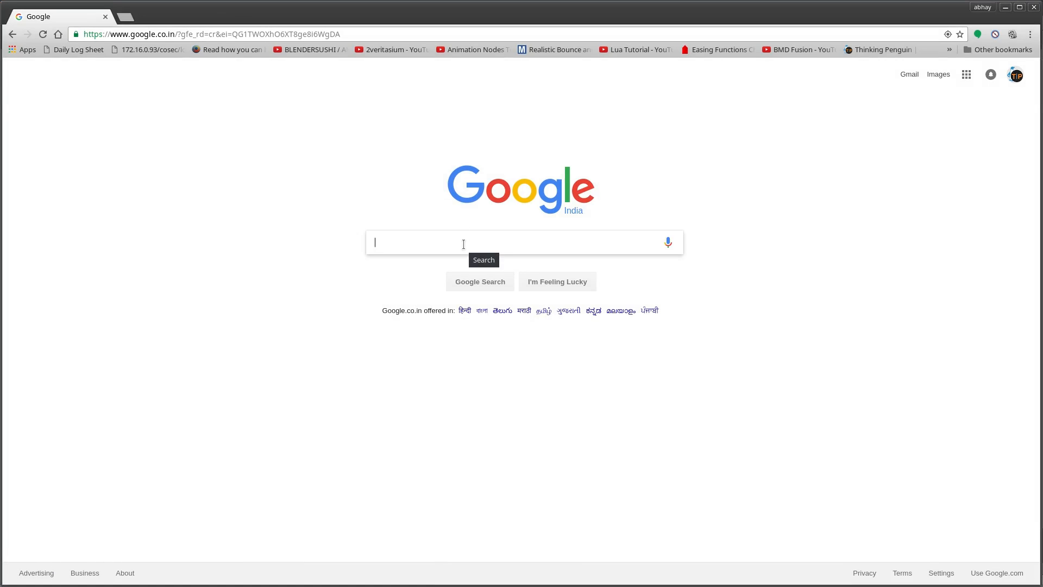
pyautogui.write('anima')
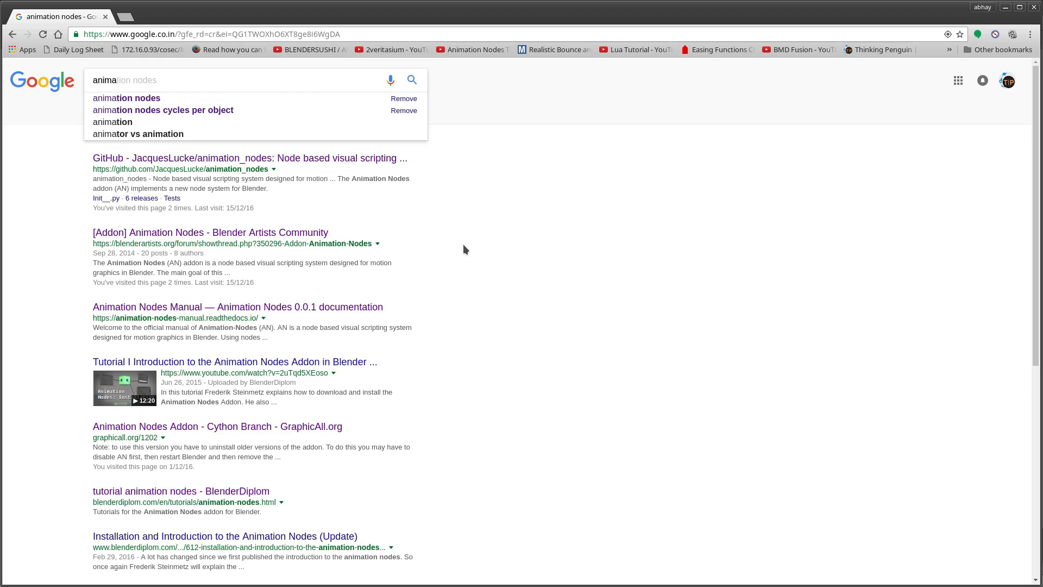
pyautogui.press('Down')
pyautogui.press('Return')
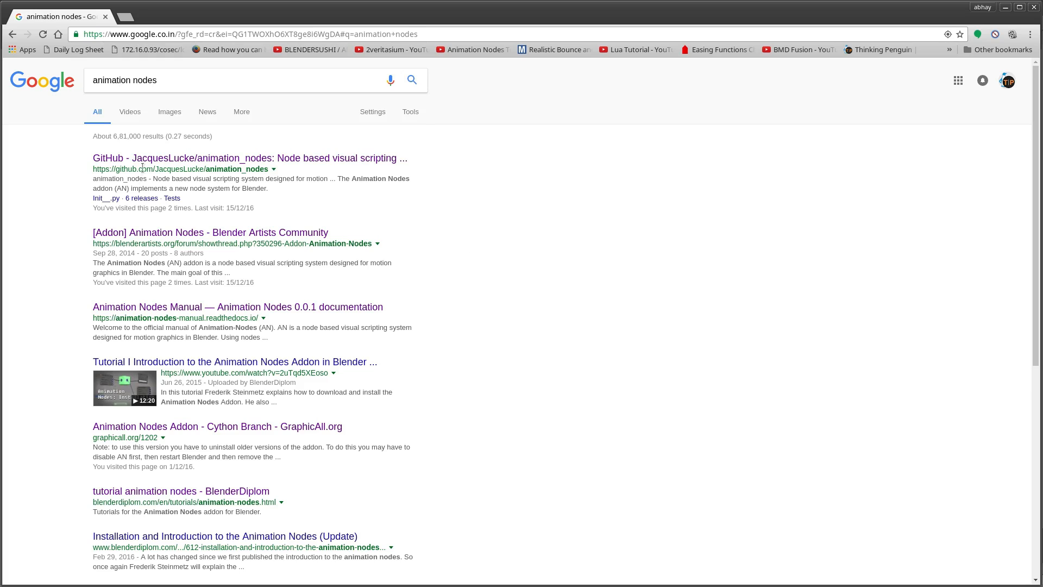
# - Open the animation_nodes GitHub repository, show its ZIP download option, and return to Blender without downloading
pyautogui.click(268, 163)
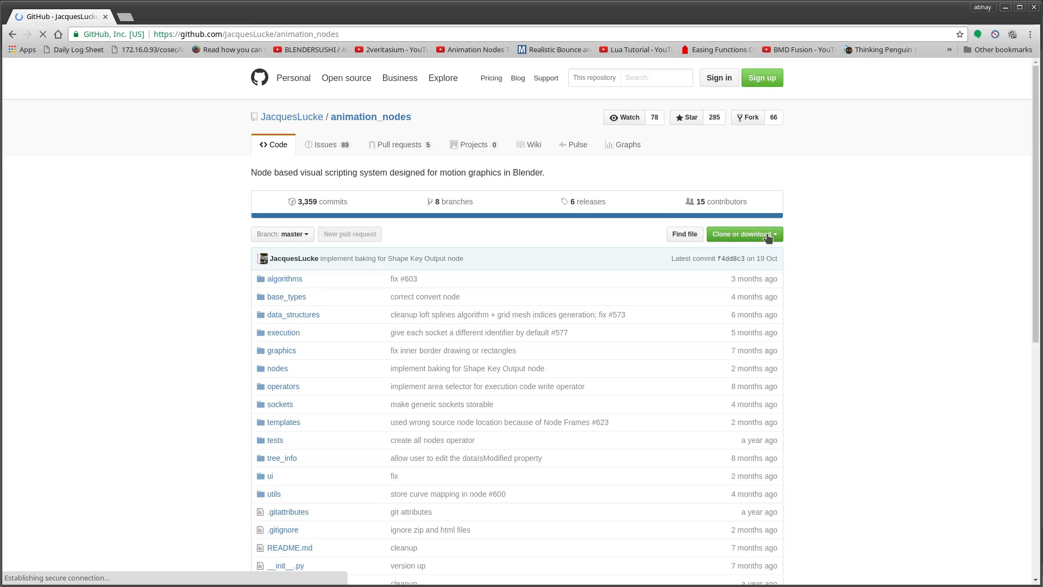
pyautogui.click(770, 235)
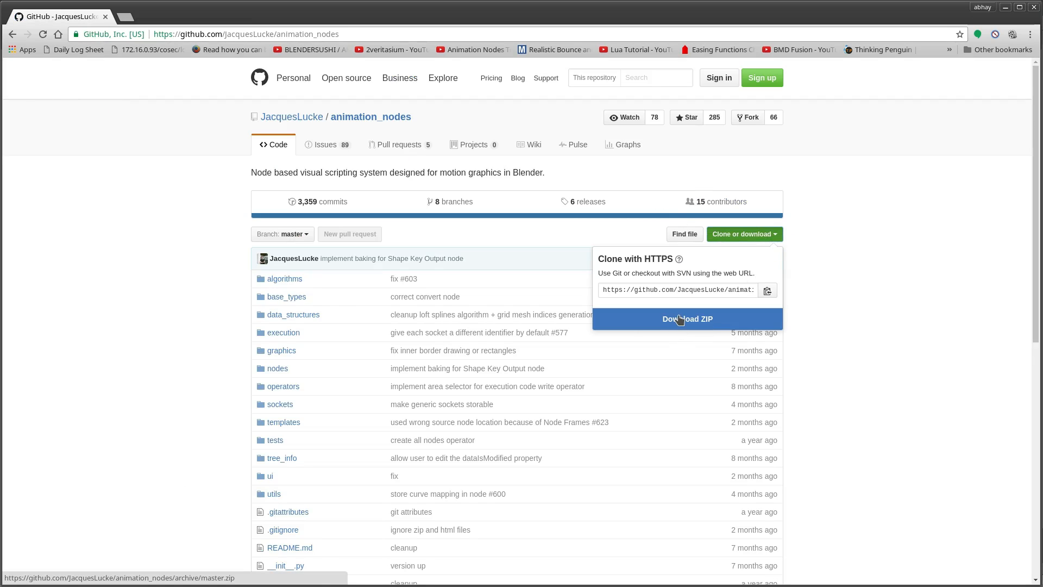
pyautogui.click(844, 329)
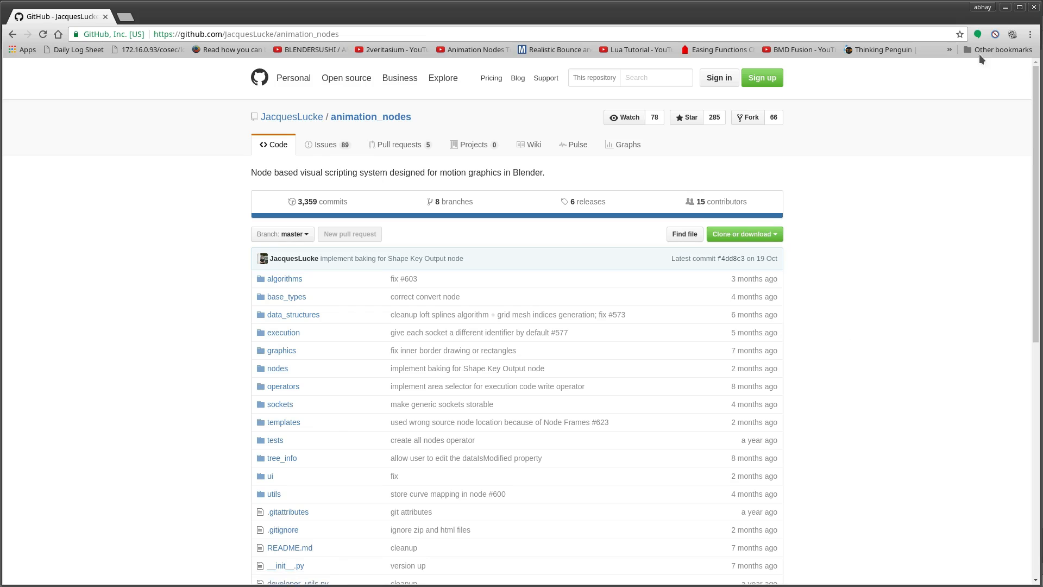
pyautogui.click(1006, 8)
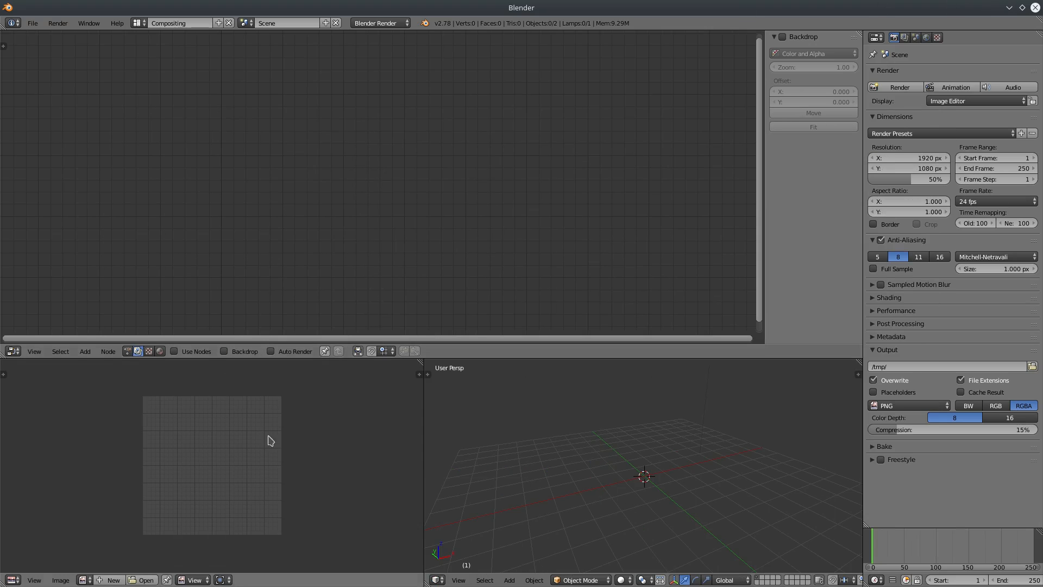
# - Browse the Downloads folder for the Animation Nodes zip in the add-on installer and leave the user preferences without installing
pyautogui.click(33, 23)
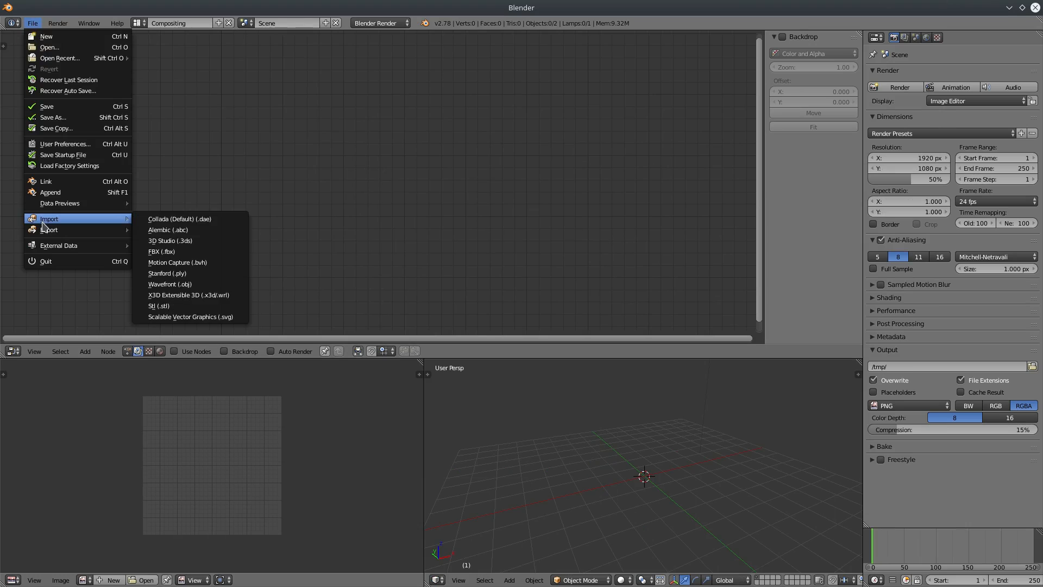
pyautogui.click(72, 144)
pyautogui.moveTo(196, 24); pyautogui.dragTo(369, 52)
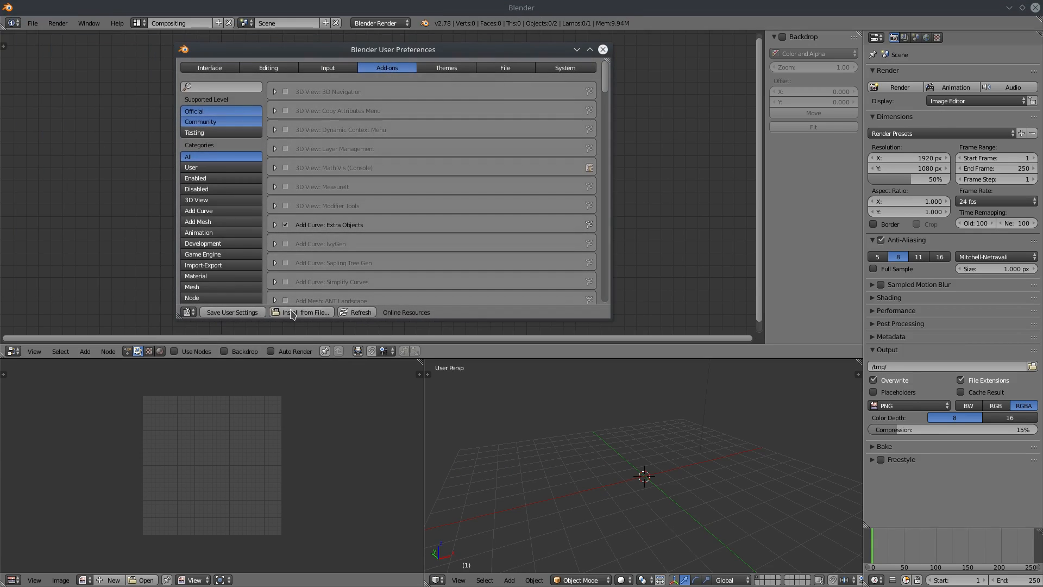
pyautogui.click(291, 313)
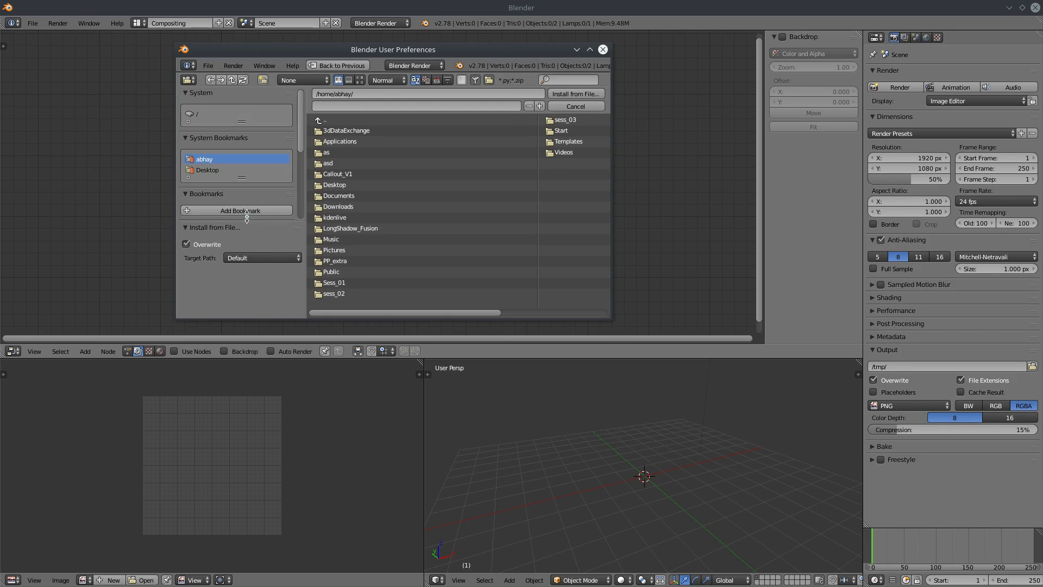
pyautogui.click(338, 207)
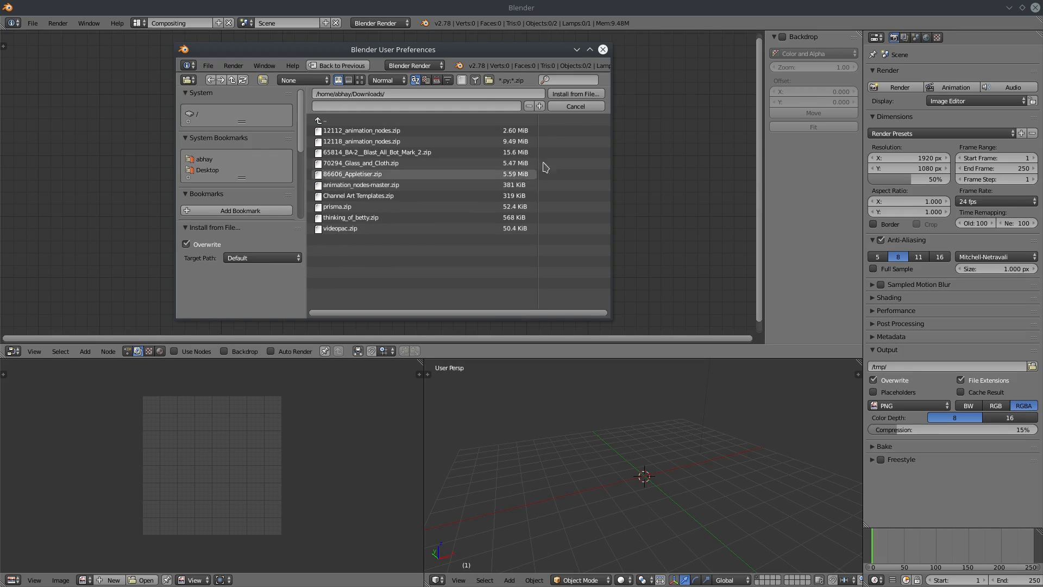
pyautogui.click(603, 49)
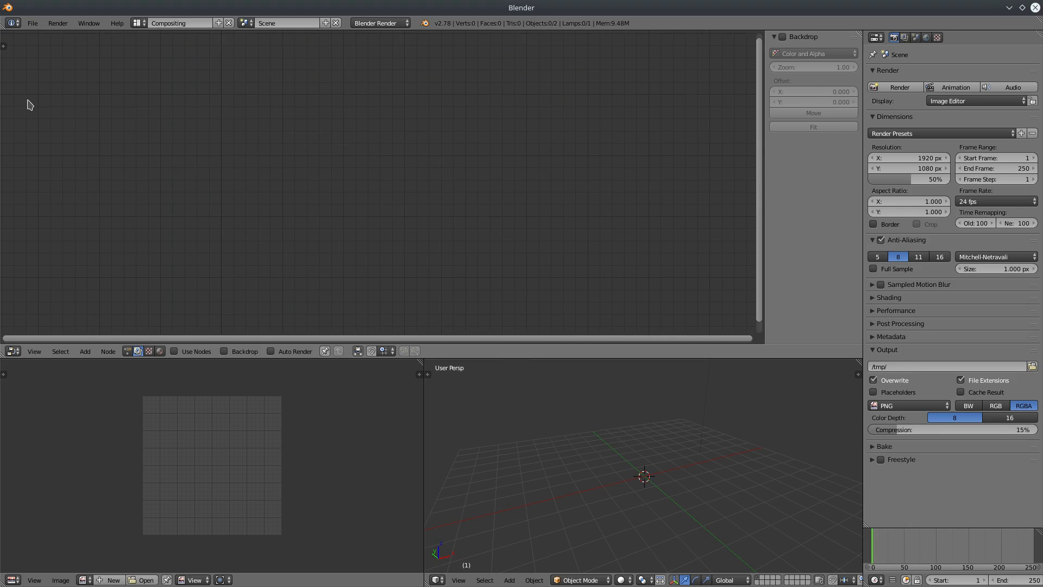
# - Filter the add-ons by "animat" to inspect the Animation Nodes entry's details, and save the user settings
pyautogui.click(33, 24)
pyautogui.click(81, 148)
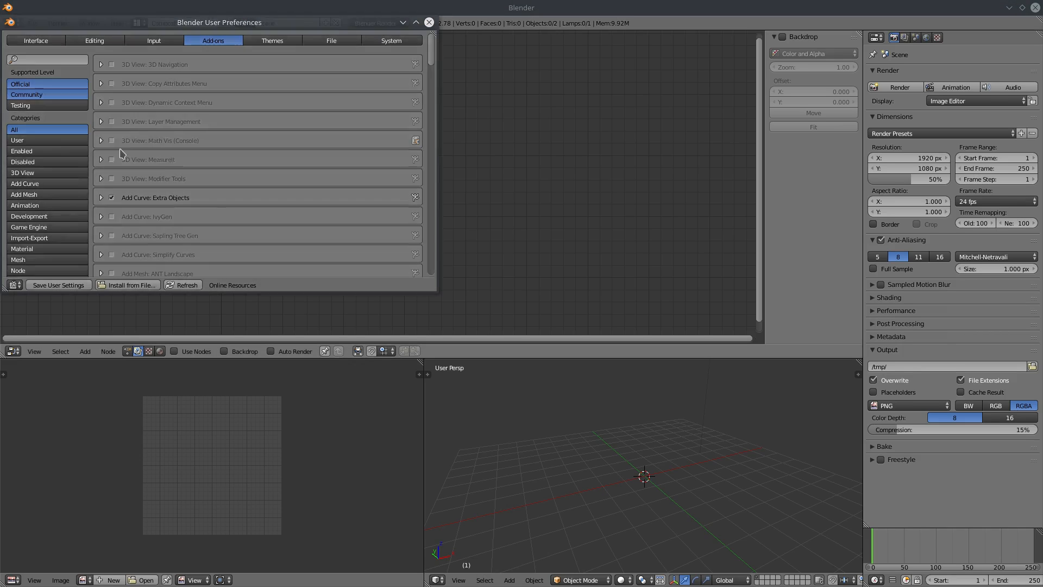
pyautogui.click(55, 57)
pyautogui.write('animat')
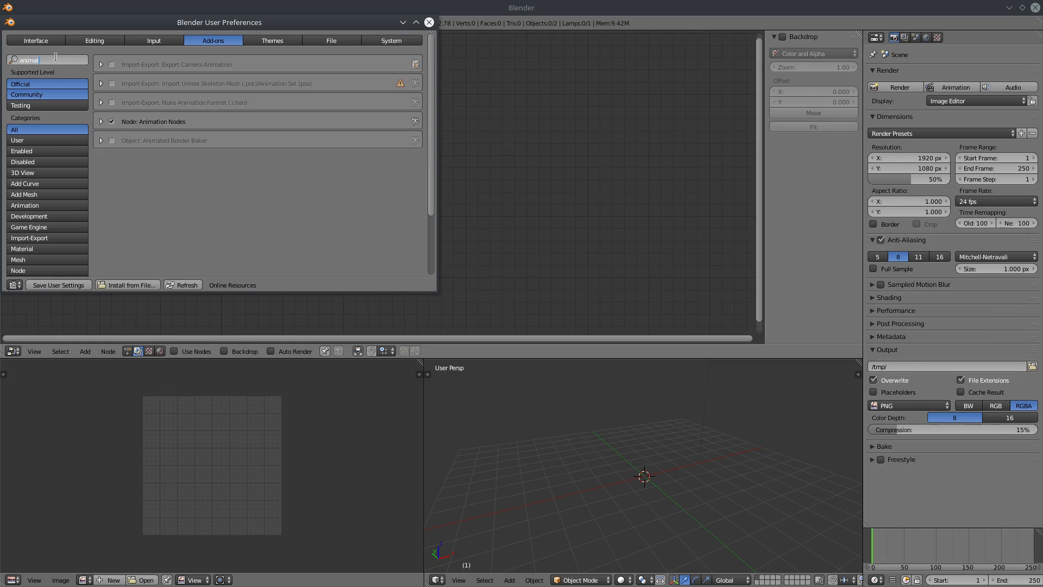
pyautogui.click(101, 120)
pyautogui.click(101, 121)
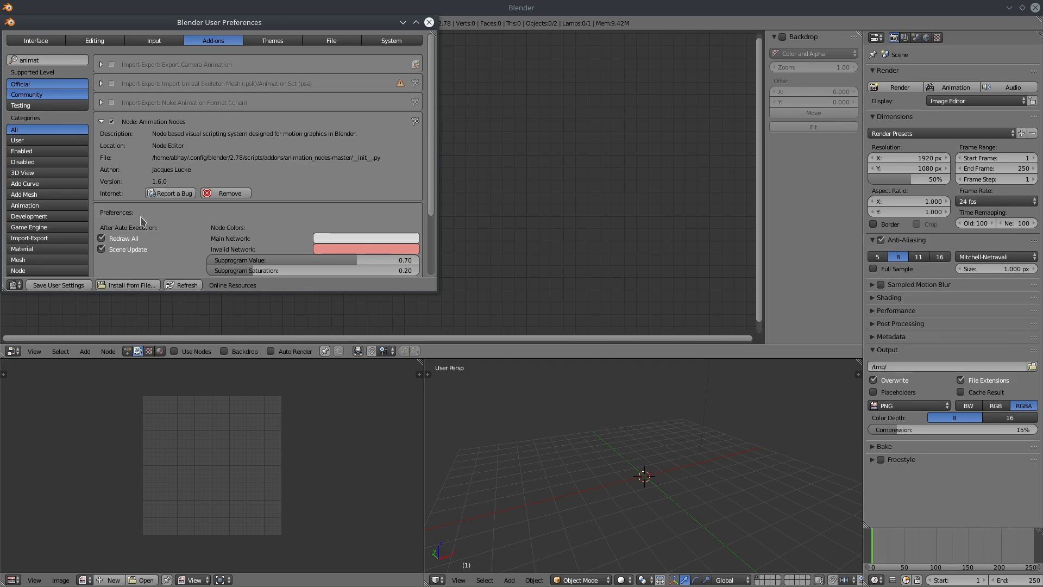
pyautogui.click(58, 286)
pyautogui.click(428, 22)
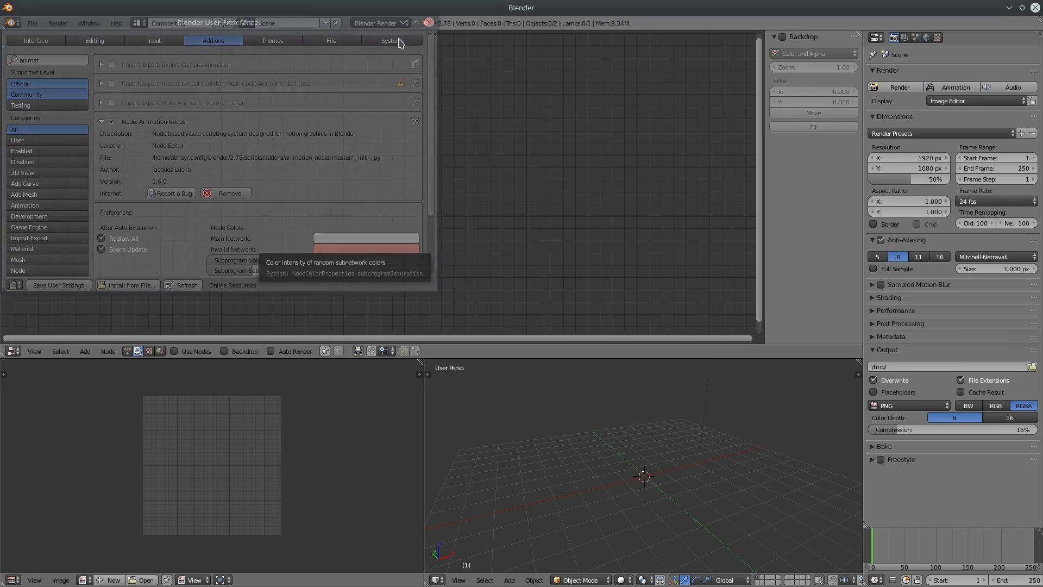
# - Create a new Animation Nodes tree and place a Curve Object Output node in it
pyautogui.click(128, 351)
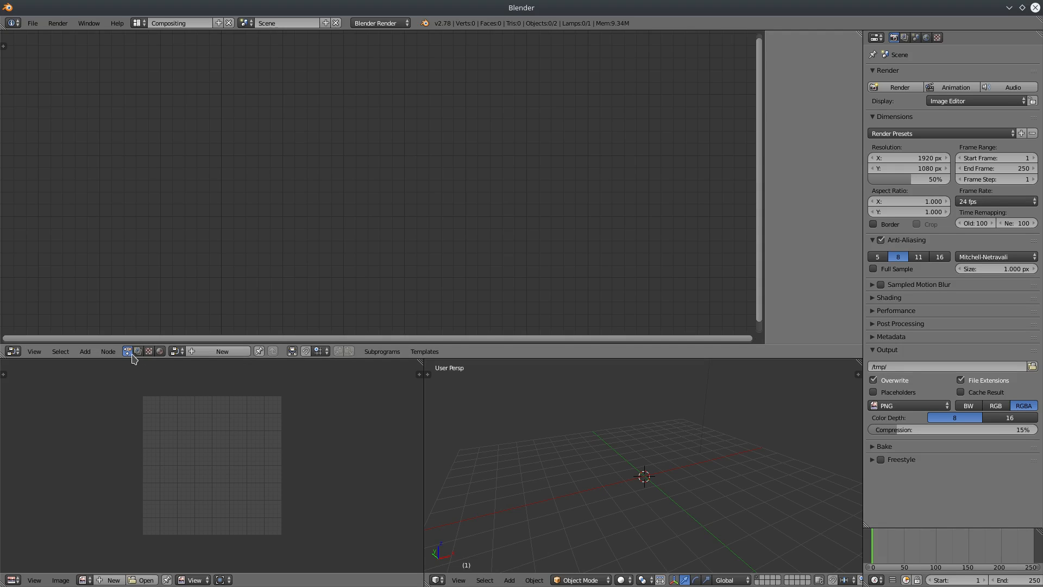
pyautogui.click(223, 352)
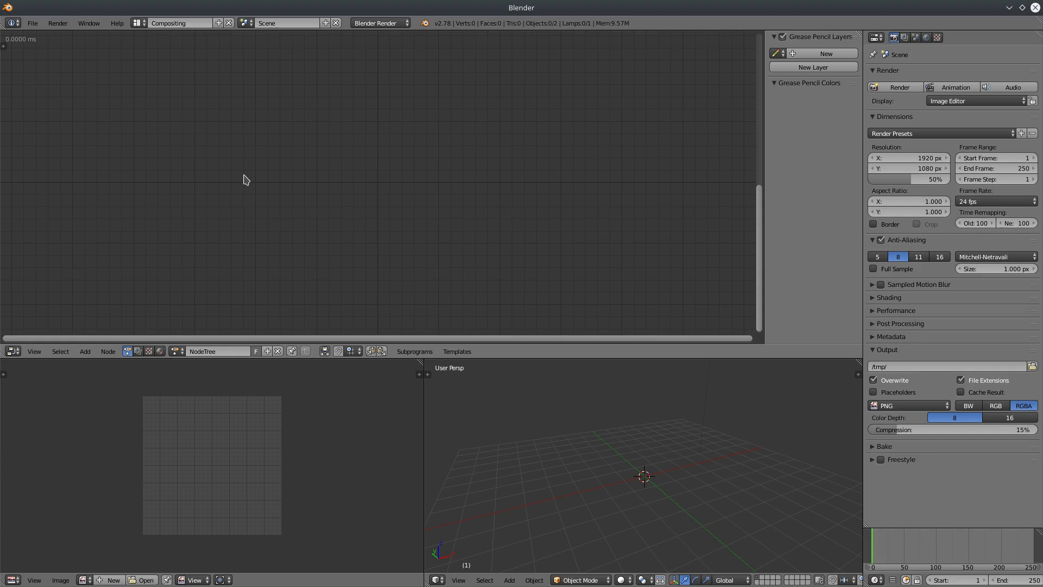
pyautogui.click(84, 351)
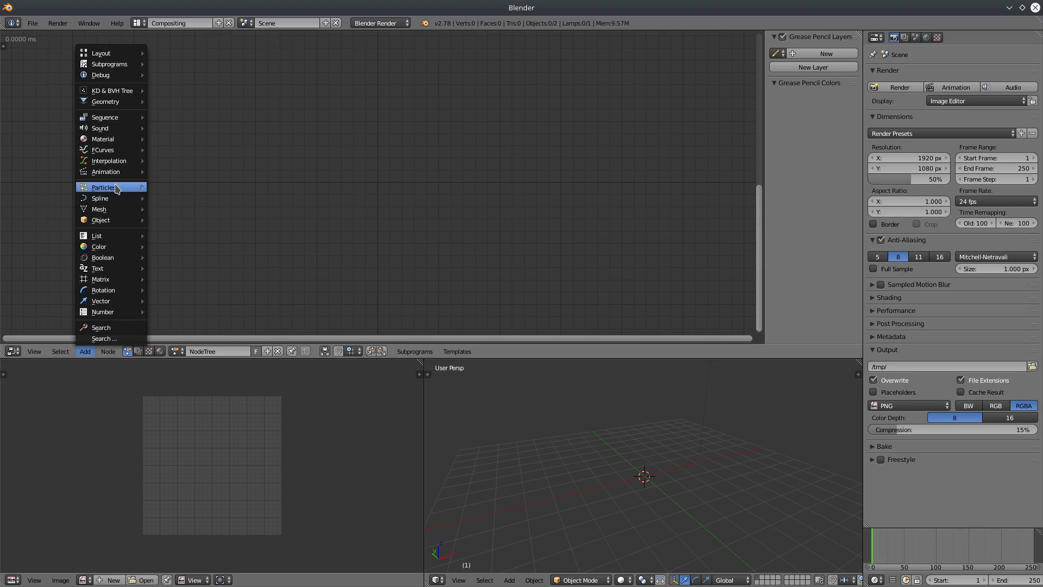
pyautogui.moveTo(103, 198)
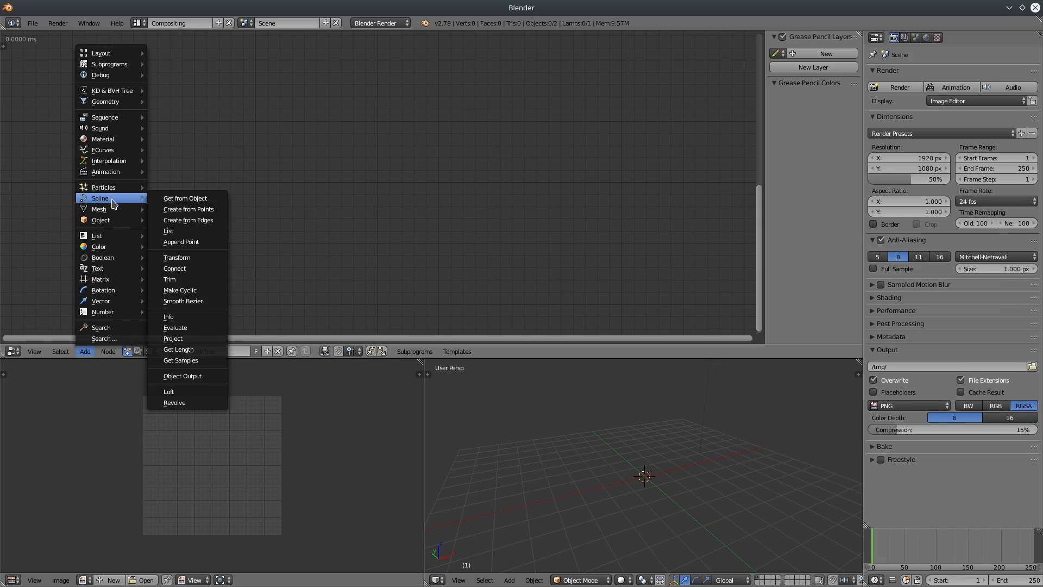
pyautogui.click(182, 371)
pyautogui.click(469, 108)
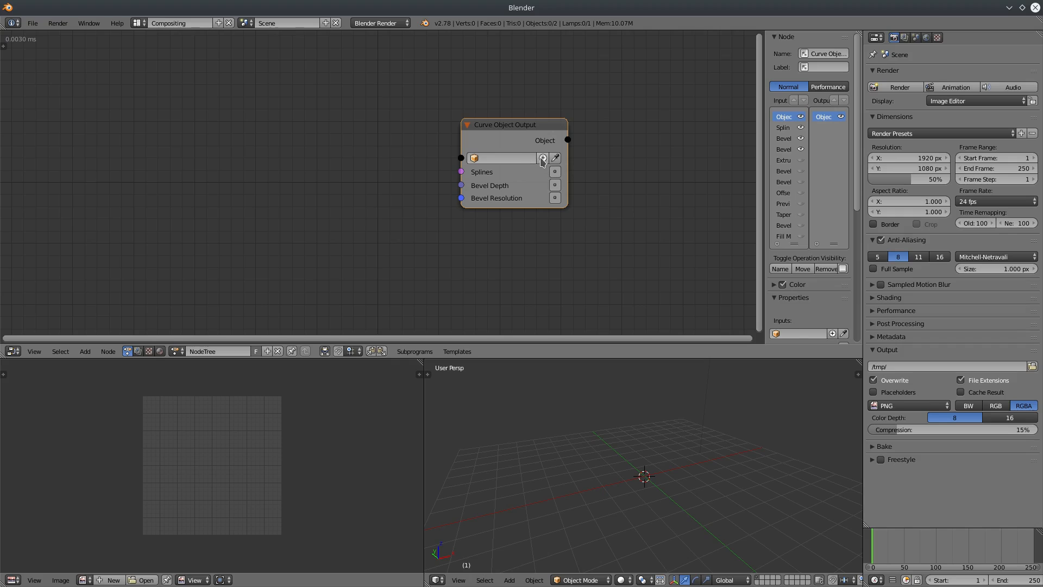
# - Create a target object for the Curve Object Output node and switch its Splines input to a single spline
pyautogui.click(542, 158)
pyautogui.click(555, 171)
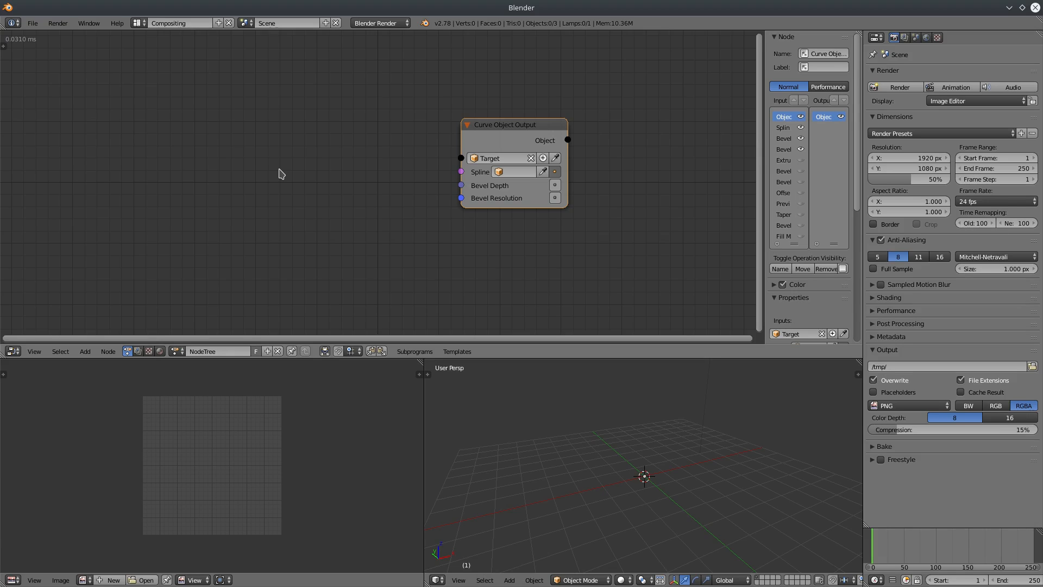
# - Place a Spline from Points node of type Bezier ahead of the Curve Object Output node
pyautogui.moveTo(281, 174); pyautogui.dragTo(317, 197, button='middle')
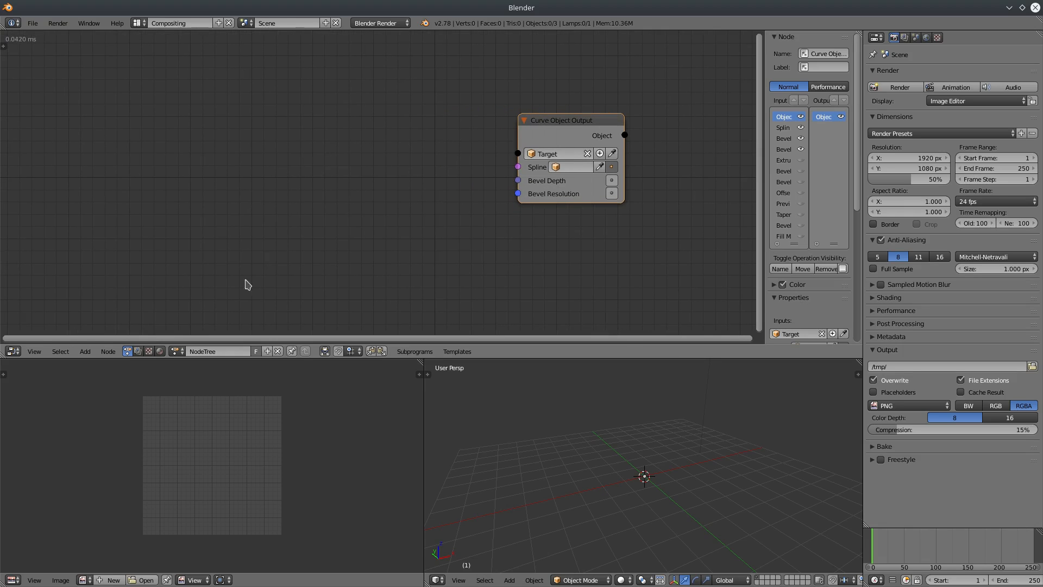
pyautogui.click(85, 351)
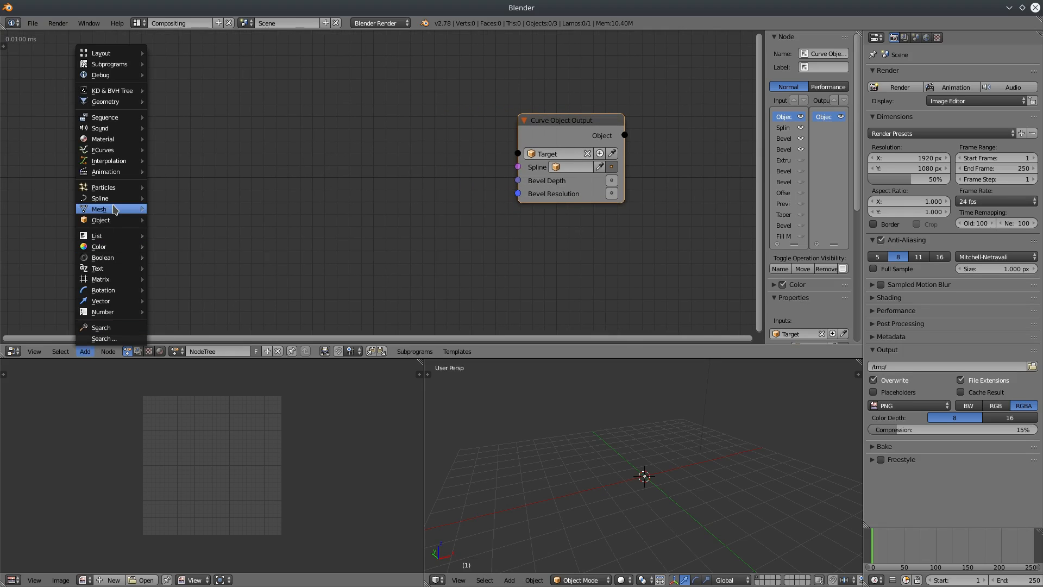
pyautogui.moveTo(115, 202)
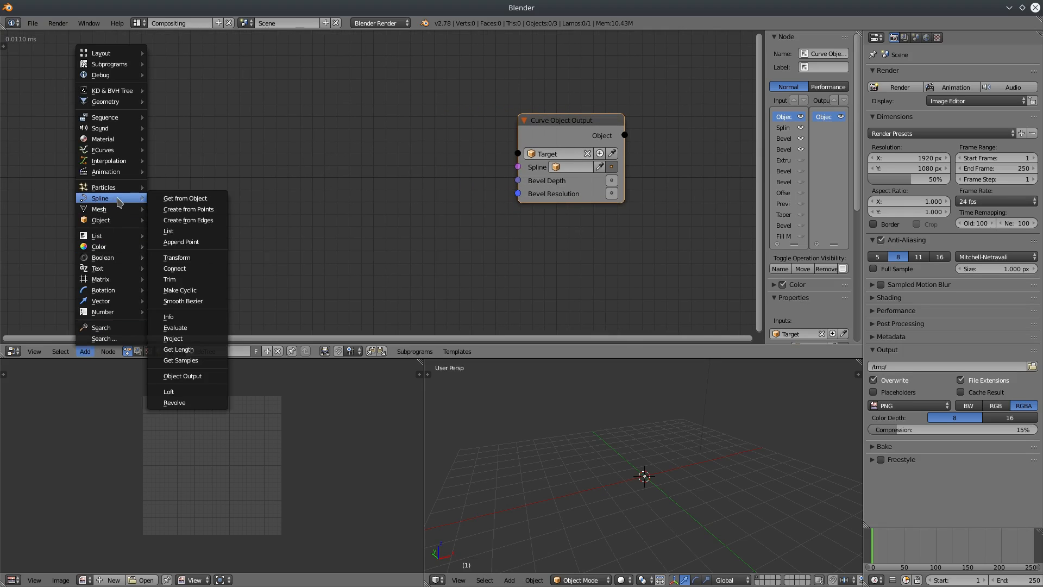
pyautogui.click(198, 214)
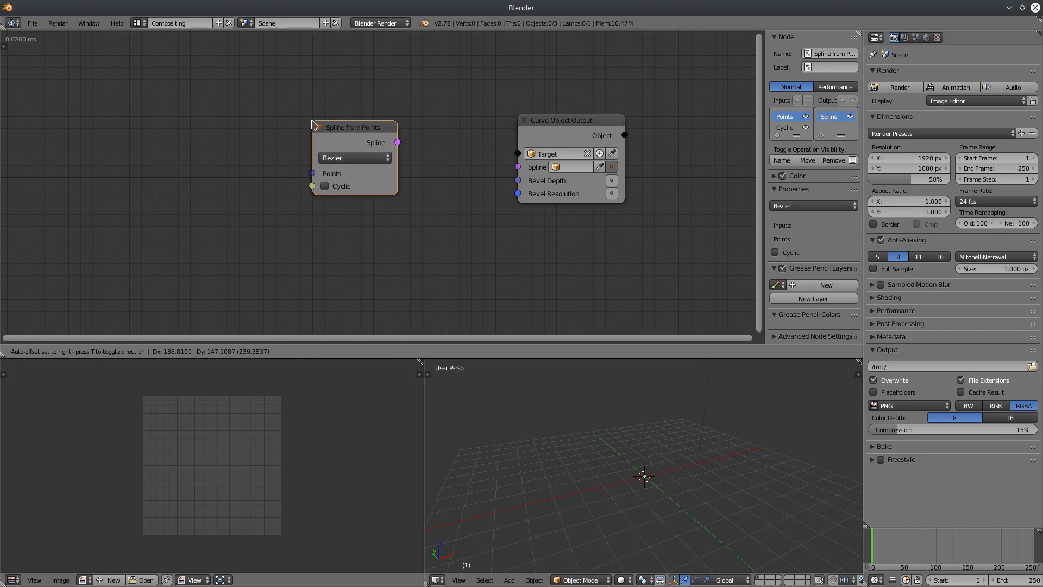
pyautogui.click(387, 158)
# - Link the Spline from Points output to the Curve Object Output through a Create Spline List node and space the nodes out
pyautogui.moveTo(398, 143); pyautogui.dragTo(452, 162)
pyautogui.moveTo(517, 166); pyautogui.dragTo(462, 149)
pyautogui.moveTo(398, 143); pyautogui.dragTo(518, 167)
pyautogui.moveTo(346, 125); pyautogui.dragTo(310, 119)
pyautogui.moveTo(476, 132); pyautogui.dragTo(464, 135)
pyautogui.moveTo(260, 226); pyautogui.dragTo(269, 226, button='middle')
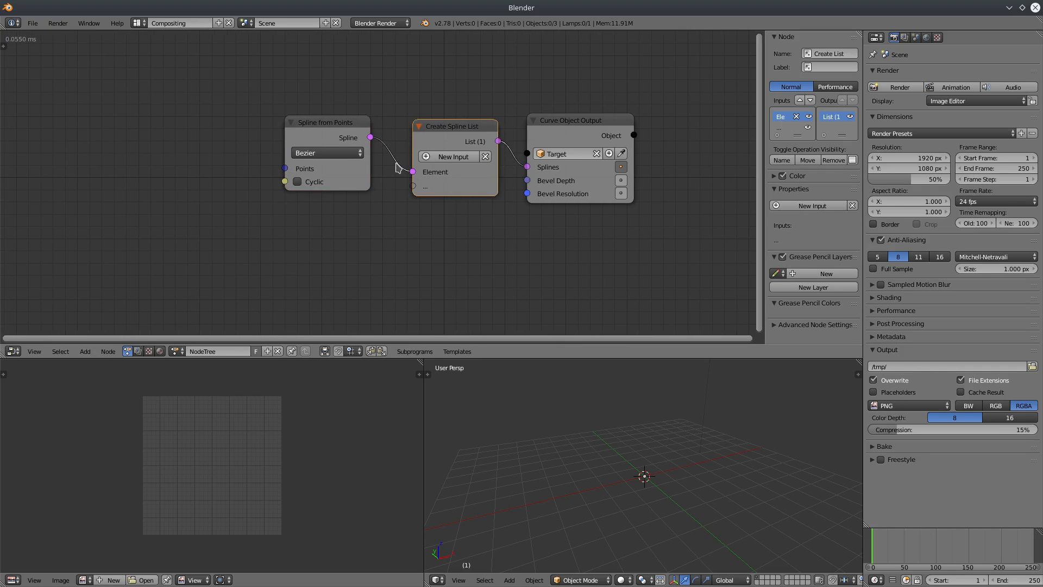
pyautogui.moveTo(333, 134); pyautogui.dragTo(316, 128)
pyautogui.moveTo(273, 208); pyautogui.dragTo(325, 203, button='middle')
# - Link a new Create Vector List node to the Points input and set its second vector's Z to 3.93
pyautogui.moveTo(314, 169); pyautogui.dragTo(228, 167)
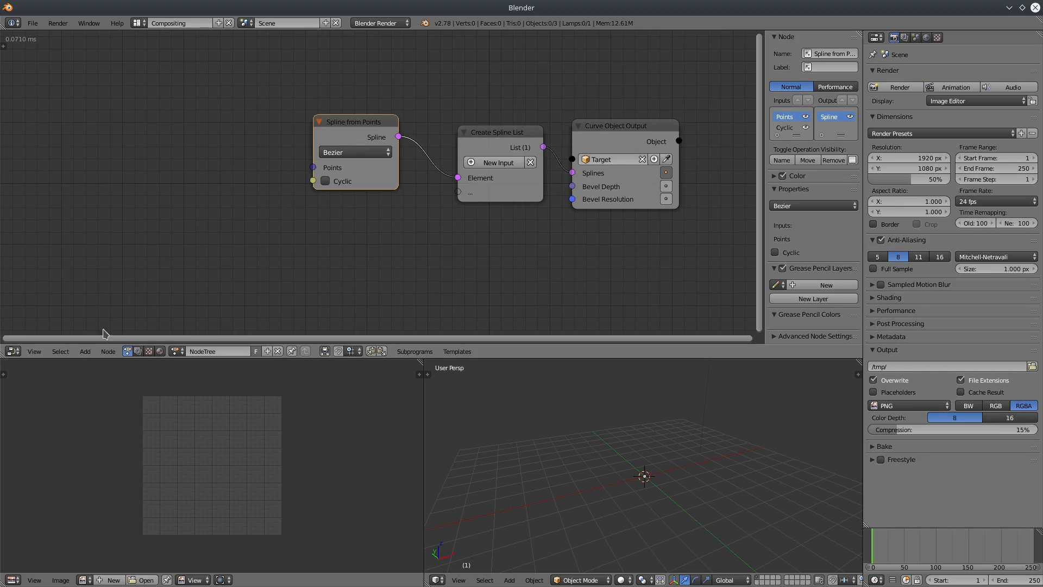
pyautogui.click(85, 351)
pyautogui.moveTo(101, 302)
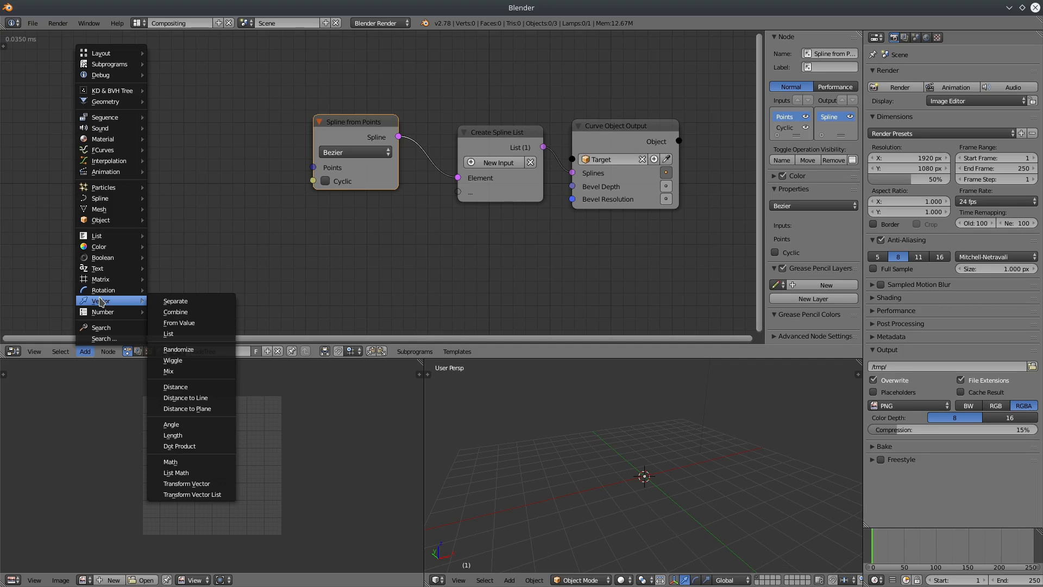
pyautogui.click(169, 333)
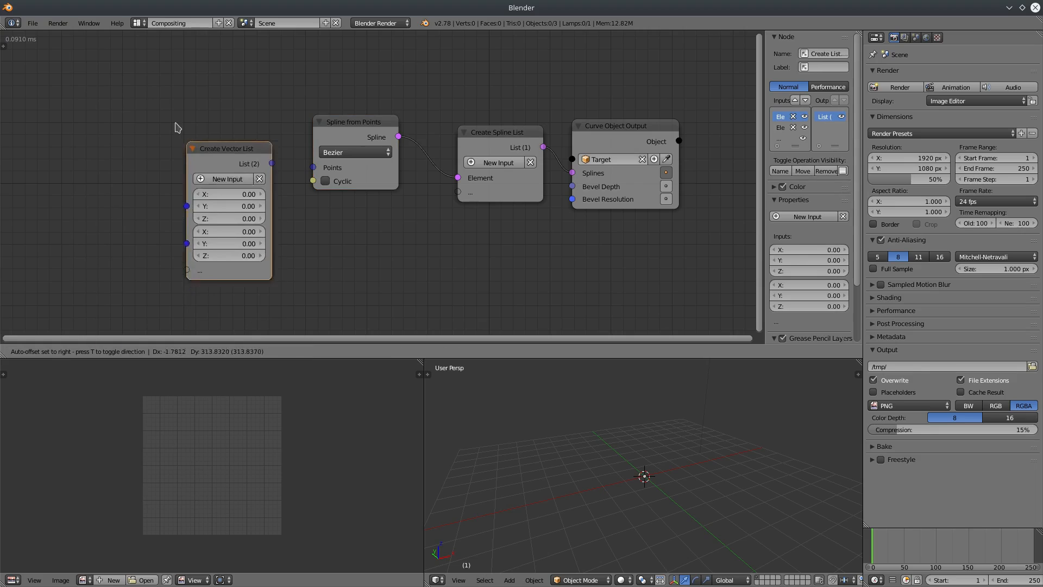
pyautogui.moveTo(218, 120); pyautogui.dragTo(313, 167)
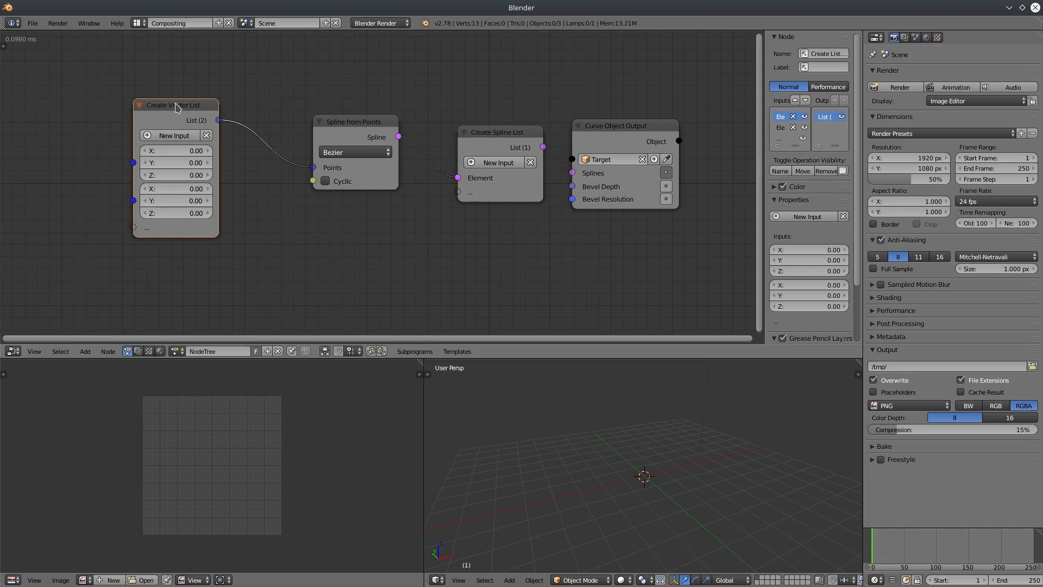
pyautogui.moveTo(176, 107); pyautogui.dragTo(193, 111)
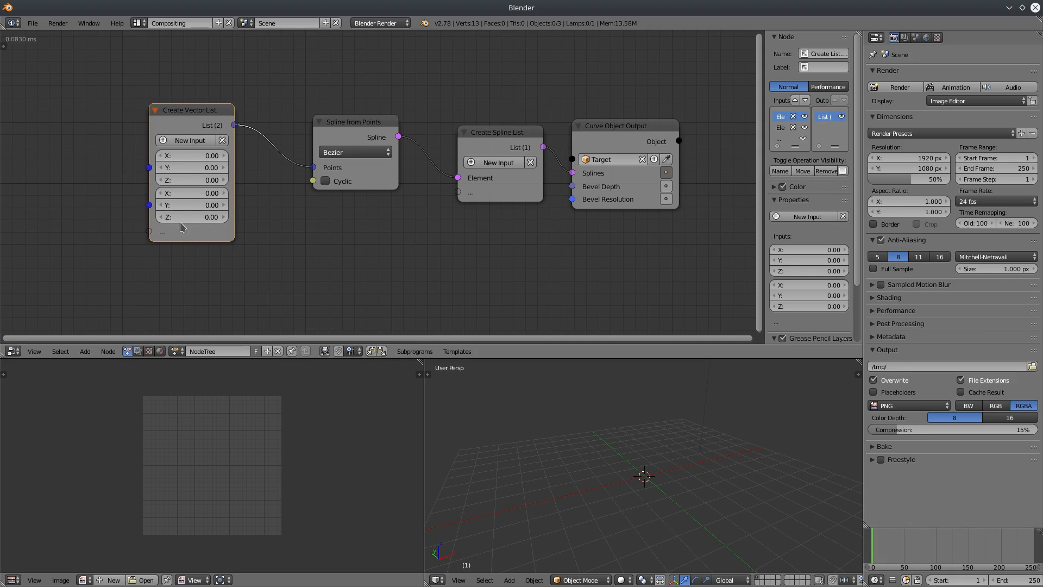
pyautogui.moveTo(179, 216); pyautogui.dragTo(243, 259)
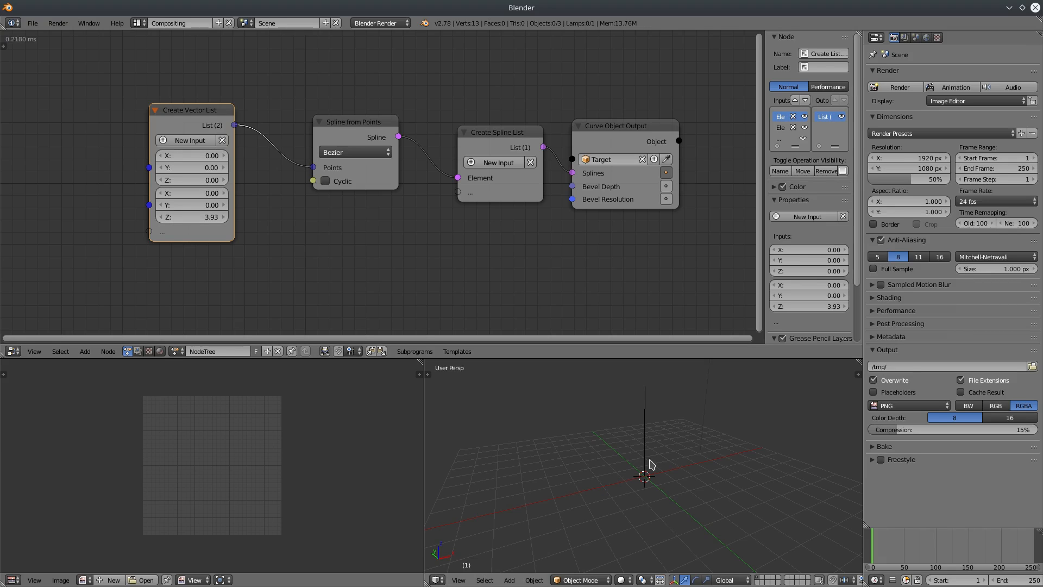
# - Give the Target curve a bevel depth of 0.063 and a bevel resolution of 2
pyautogui.rightClick(646, 435)
pyautogui.press('KP_Decimal')
pyautogui.moveTo(643, 432); pyautogui.dragTo(683, 446, button='middle')
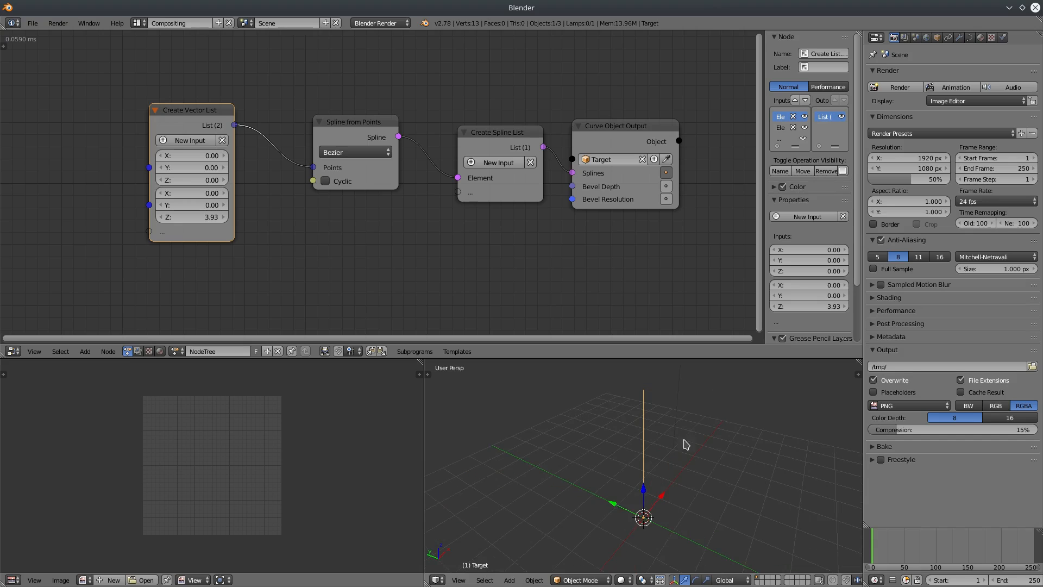
pyautogui.click(970, 38)
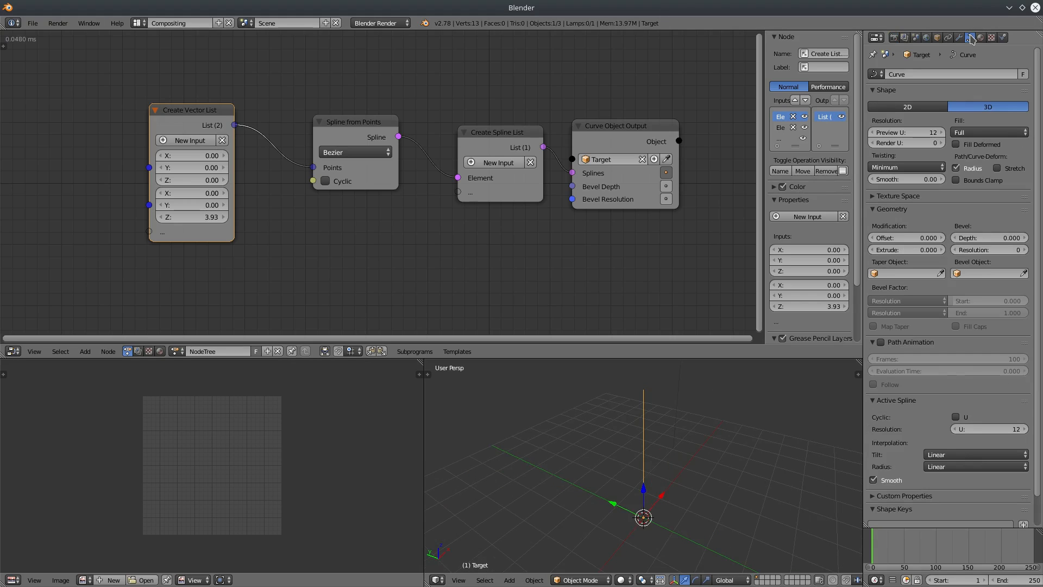
pyautogui.moveTo(973, 244); pyautogui.dragTo(1002, 245)
pyautogui.moveTo(651, 445); pyautogui.dragTo(673, 426, button='middle')
pyautogui.click(1024, 249)
pyautogui.click(1024, 249)
pyautogui.moveTo(713, 442); pyautogui.dragTo(724, 549, button='middle')
pyautogui.moveTo(598, 457); pyautogui.dragTo(671, 495, button='middle')
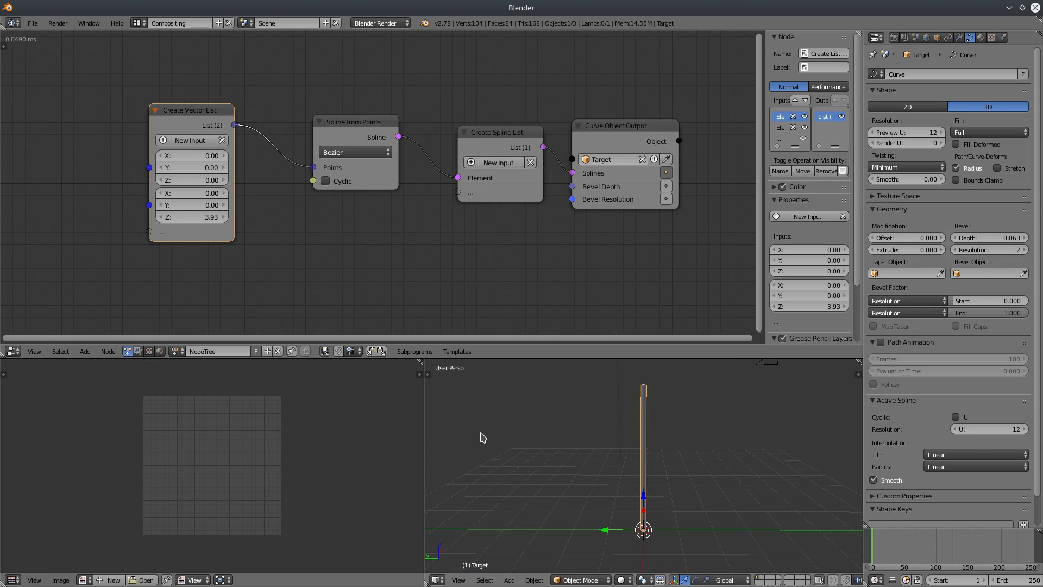
# - Switch to the Default screen layout and look through the object types that can be added
pyautogui.click(142, 23)
pyautogui.click(151, 71)
pyautogui.moveTo(341, 316); pyautogui.dragTo(406, 314, button='middle')
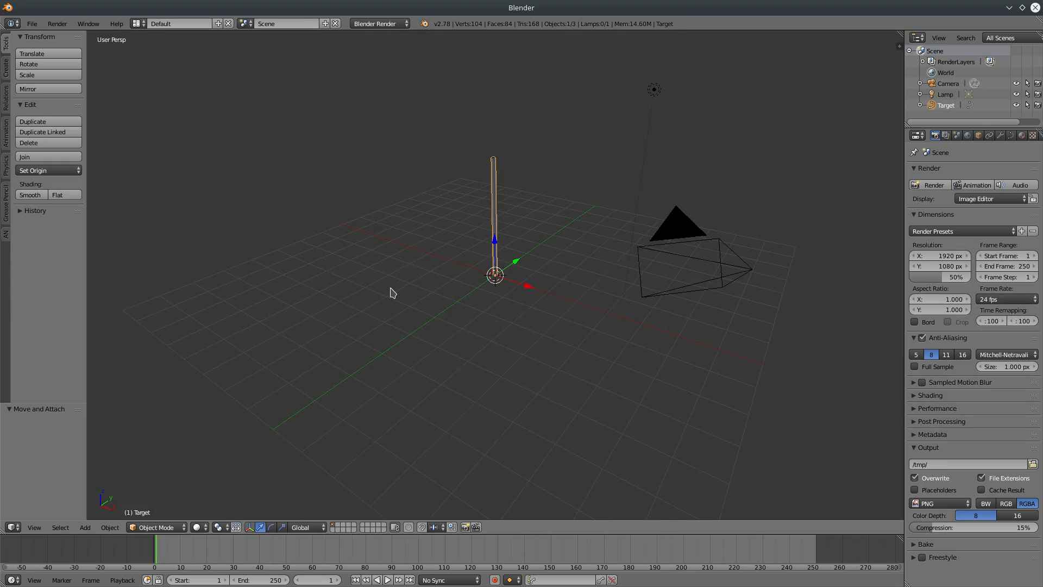
pyautogui.hotkey('shift', 'a')
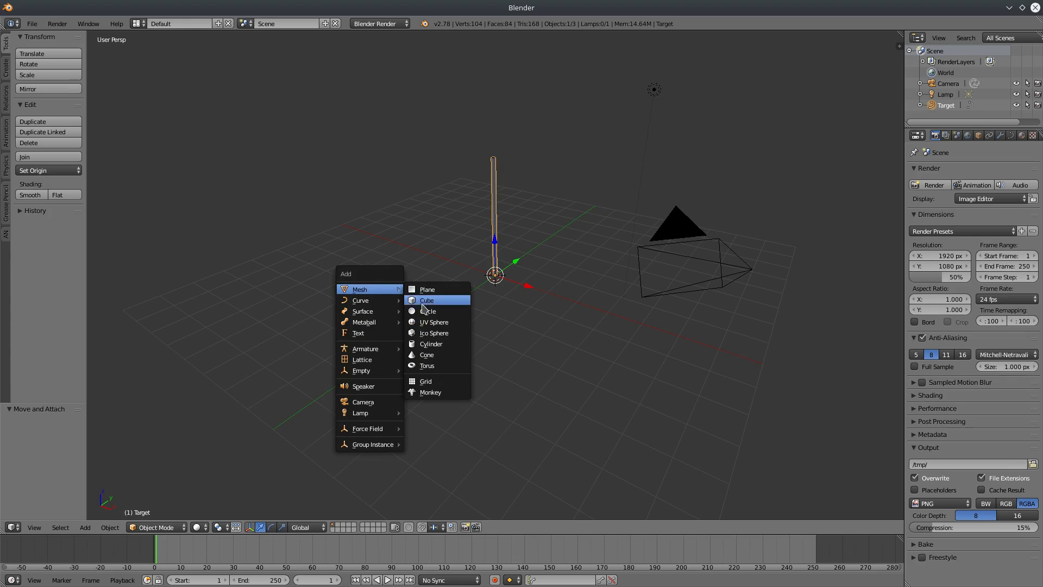
pyautogui.moveTo(363, 305)
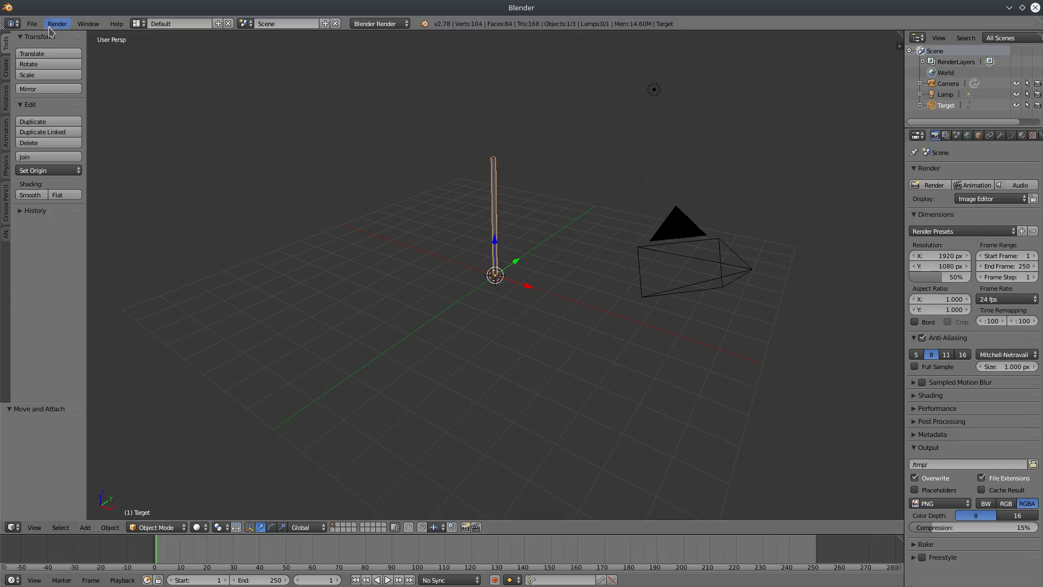
# - Filter the add-ons by "Extra" and inspect the Add Curve: Extra Objects entry in the user preferences
pyautogui.click(31, 24)
pyautogui.click(44, 145)
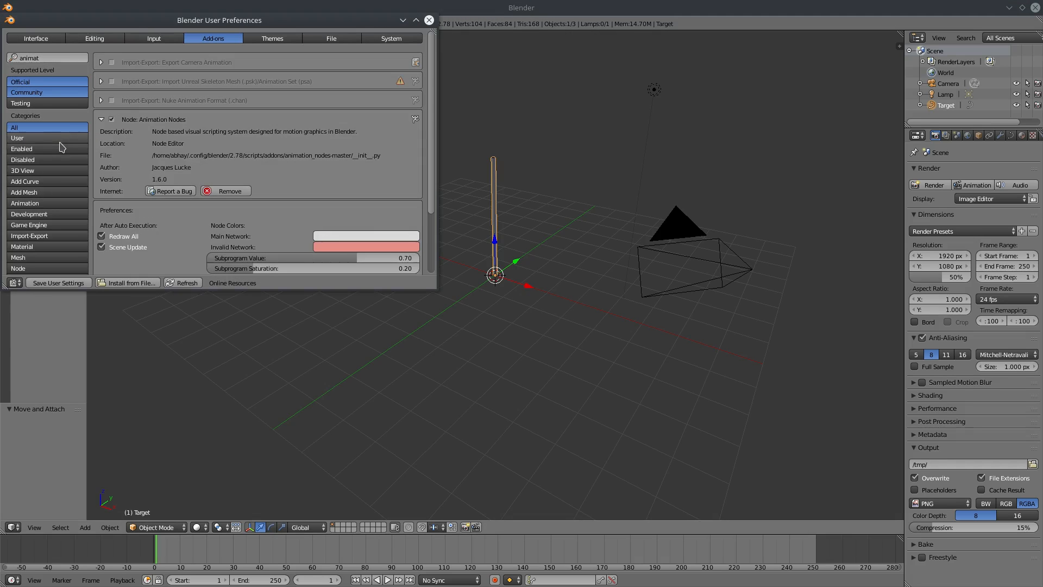
pyautogui.click(48, 57)
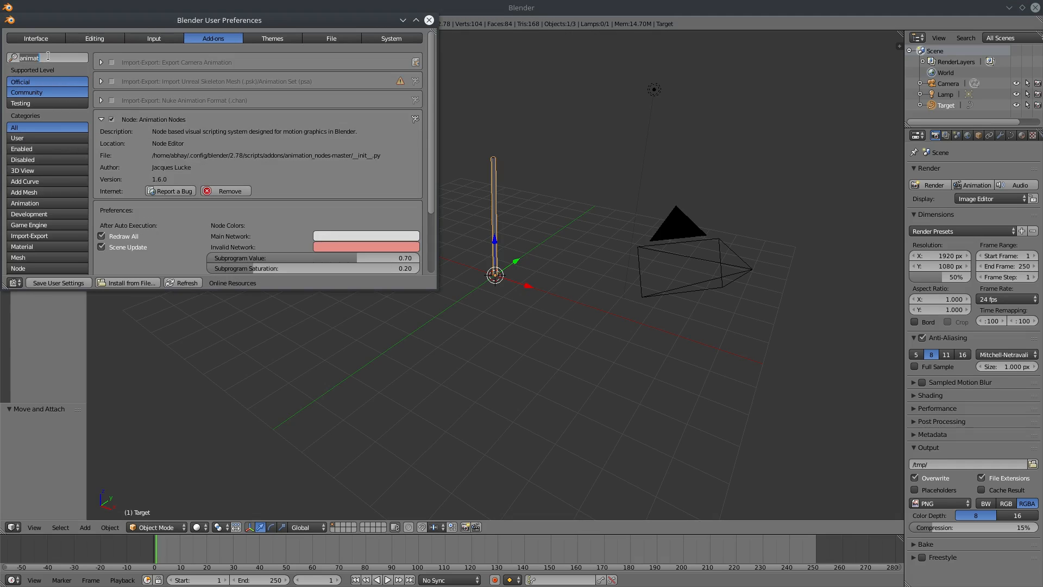
pyautogui.write('Extra')
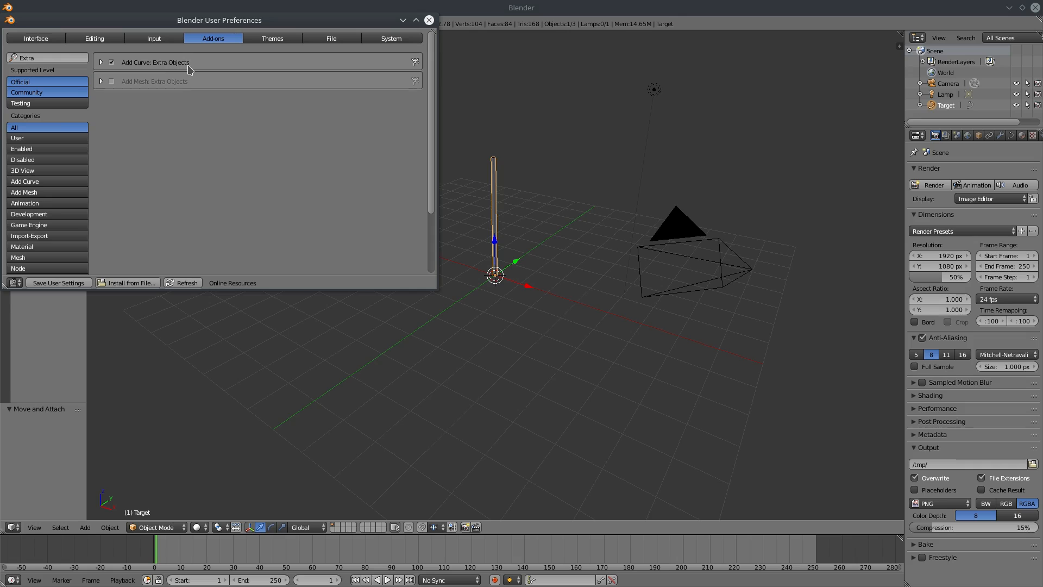
pyautogui.click(100, 63)
pyautogui.click(102, 63)
pyautogui.click(429, 20)
# - Add a Torus spiral curve at the base of the Target pole
pyautogui.hotkey('shift', 'a')
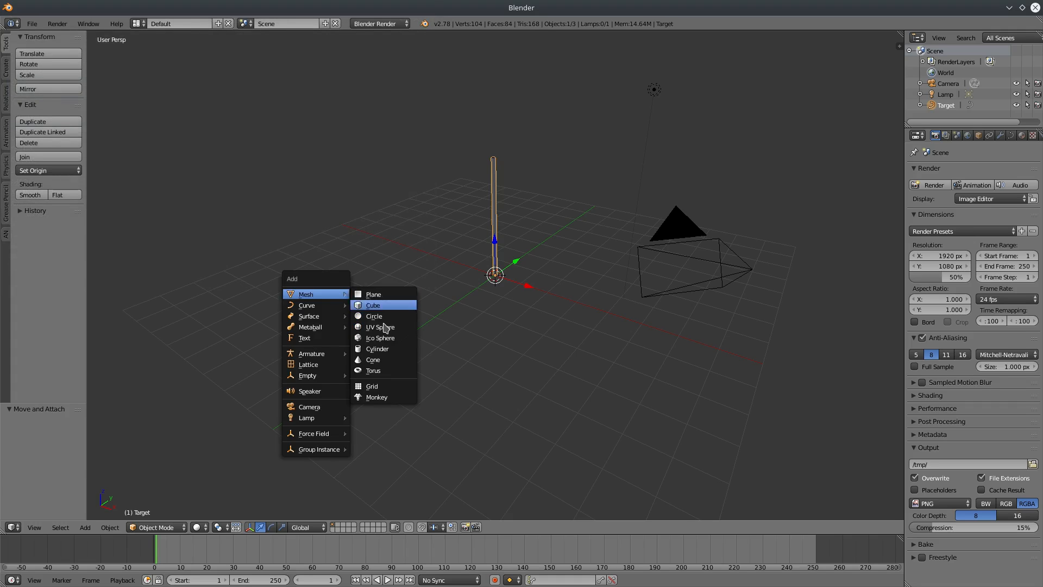
pyautogui.moveTo(305, 308)
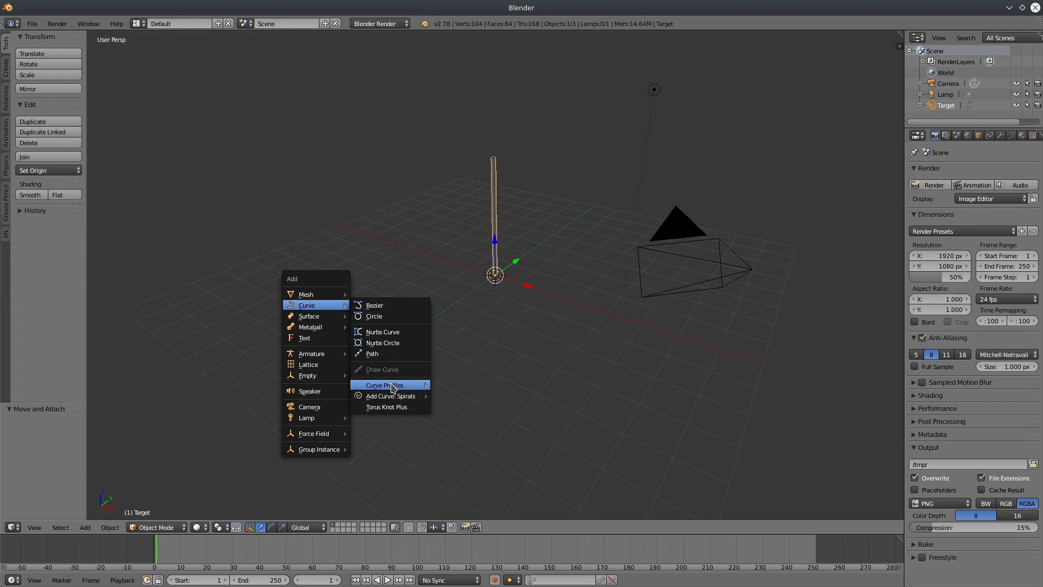
pyautogui.moveTo(391, 386)
pyautogui.moveTo(408, 400)
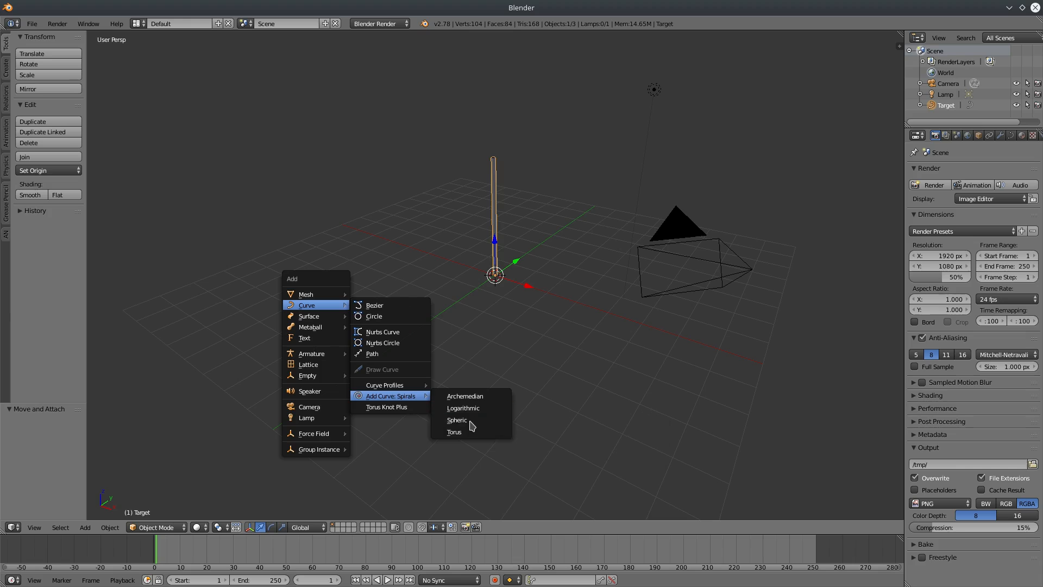
pyautogui.click(464, 428)
pyautogui.scroll(6, 450, 373)
pyautogui.moveTo(438, 370); pyautogui.dragTo(466, 365, button='middle')
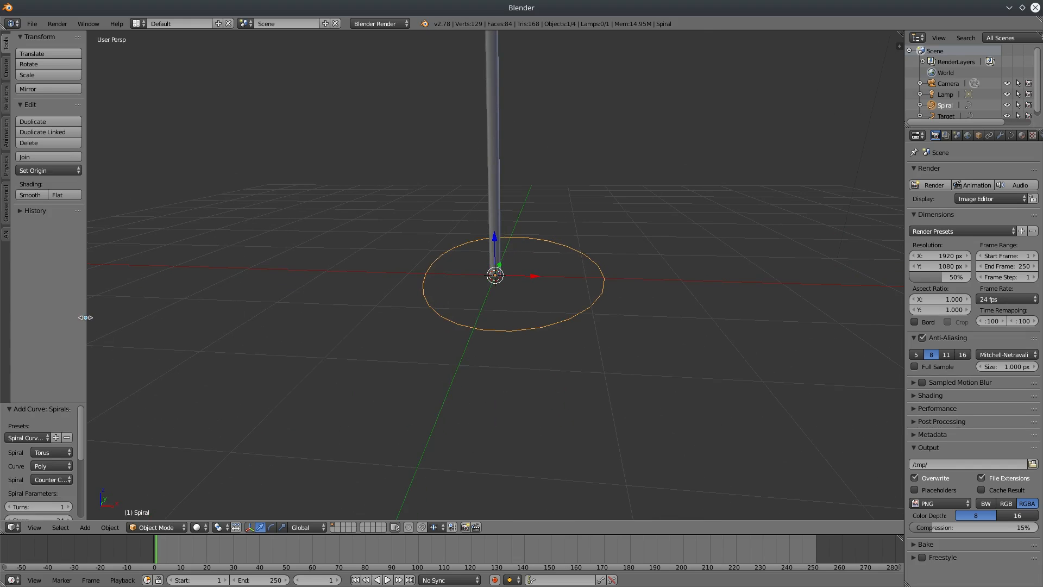
# - Enlarge the spiral's settings area and set radius to 5.77, turns to 12 and inner radius to 1.04
pyautogui.moveTo(85, 317); pyautogui.dragTo(231, 317)
pyautogui.moveTo(84, 404); pyautogui.dragTo(102, 181)
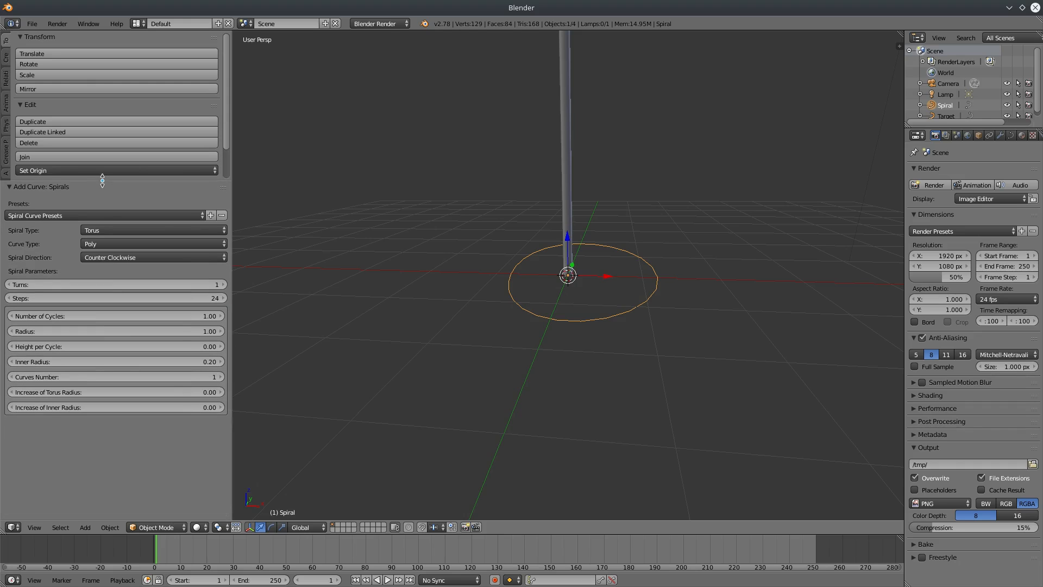
pyautogui.scroll(-3, 421, 357)
pyautogui.moveTo(421, 358); pyautogui.dragTo(425, 320, button='middle')
pyautogui.moveTo(41, 331); pyautogui.dragTo(74, 323)
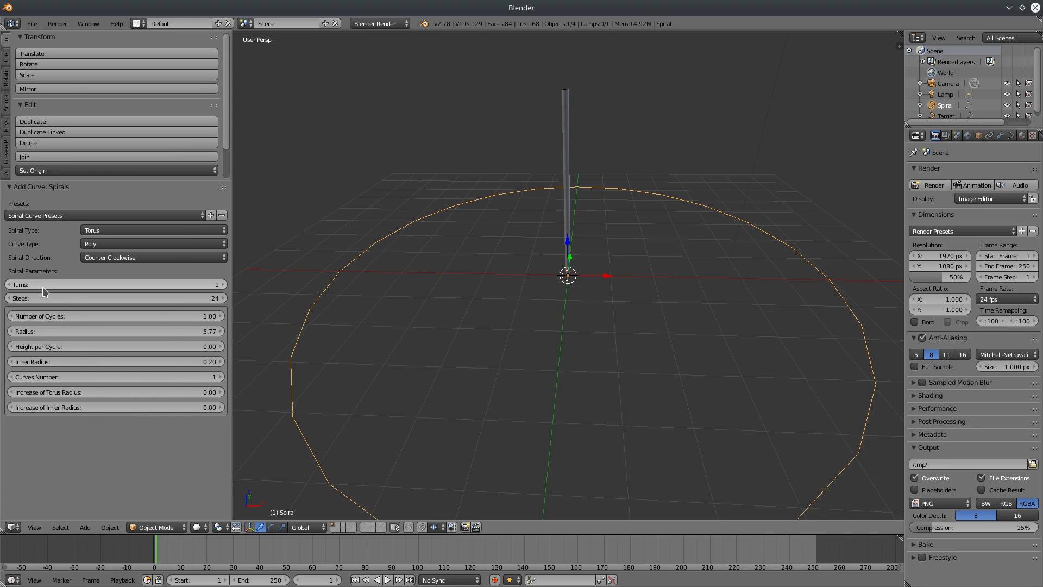
pyautogui.moveTo(52, 285); pyautogui.dragTo(117, 285)
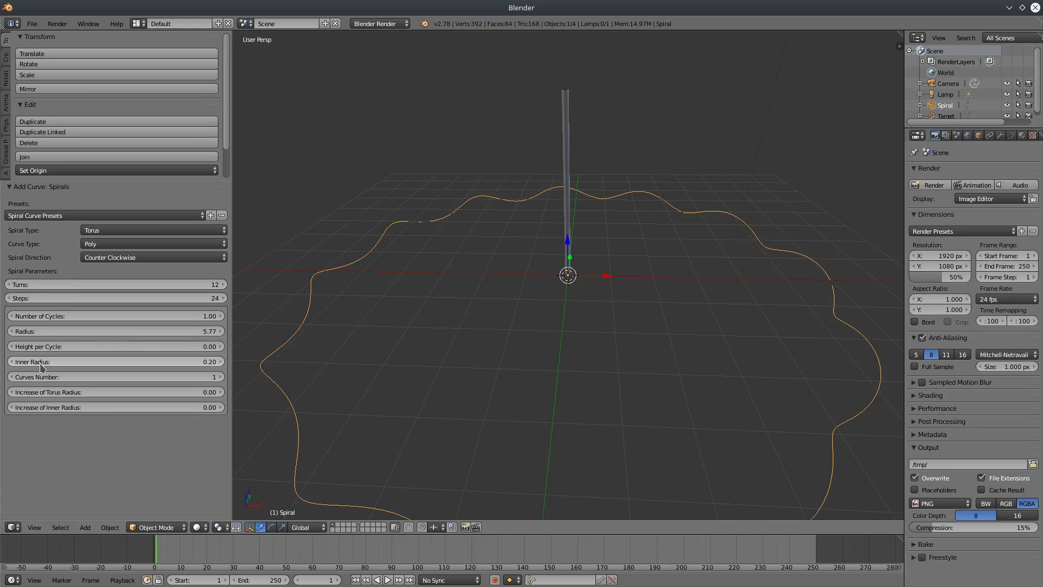
pyautogui.moveTo(48, 362)
pyautogui.mouseDown()
pyautogui.moveTo(82, 361)
pyautogui.moveTo(69, 362)
pyautogui.mouseUp()
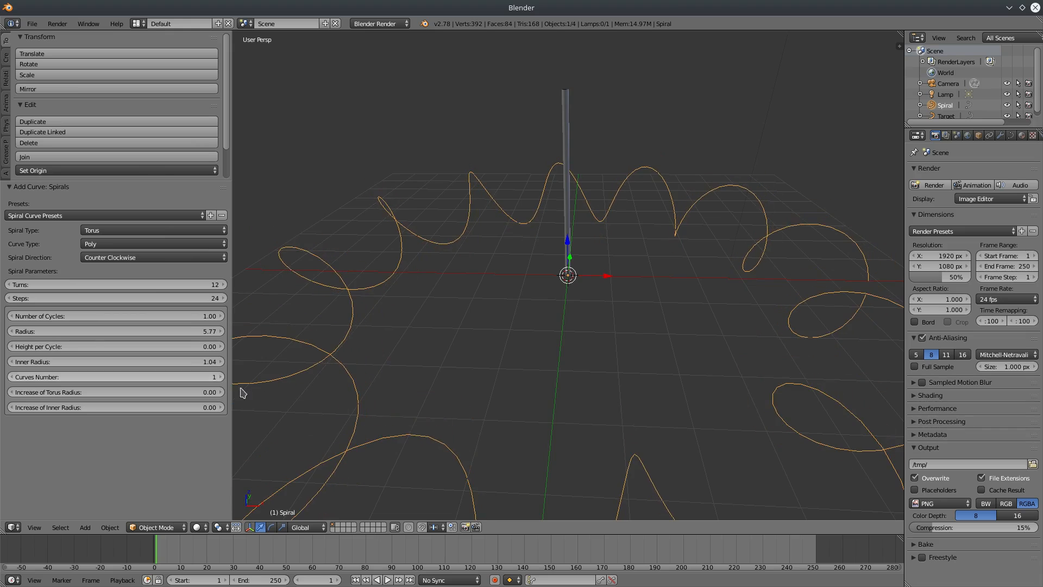
# - Set the spiral's turns to 4 and its height per cycle to 5.10
pyautogui.scroll(-2, 431, 361)
pyautogui.moveTo(539, 356); pyautogui.dragTo(523, 350, button='middle')
pyautogui.moveTo(109, 284); pyautogui.dragTo(68, 285)
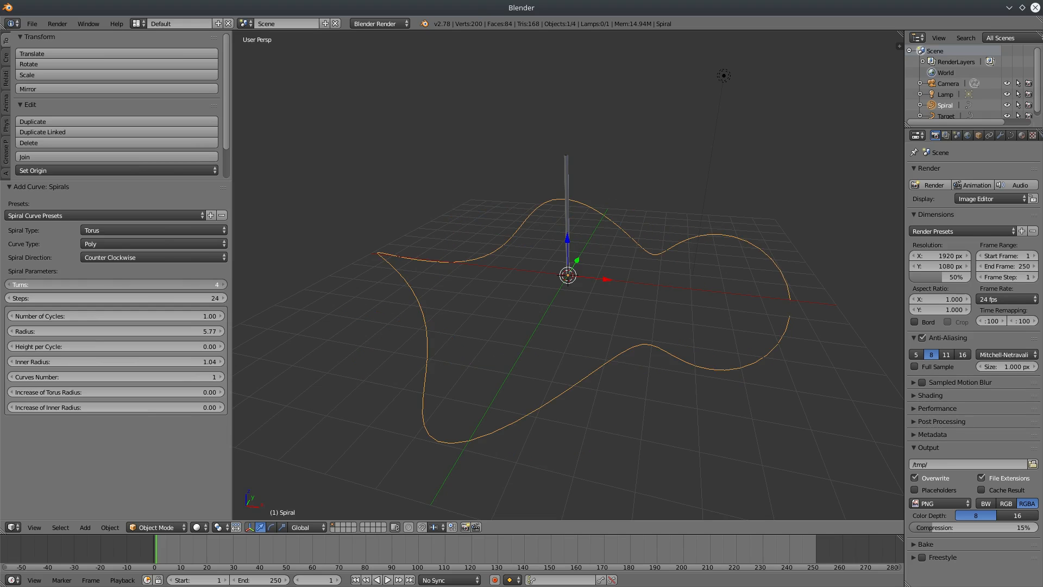
pyautogui.moveTo(442, 361); pyautogui.dragTo(496, 367, button='middle')
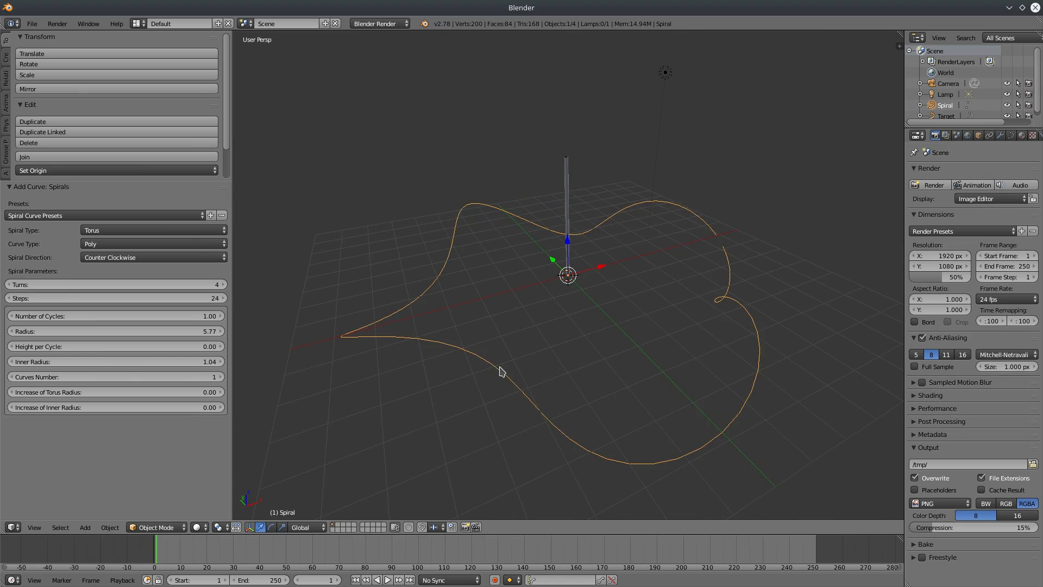
pyautogui.moveTo(67, 346); pyautogui.dragTo(179, 351)
pyautogui.moveTo(388, 298); pyautogui.dragTo(441, 287, button='middle')
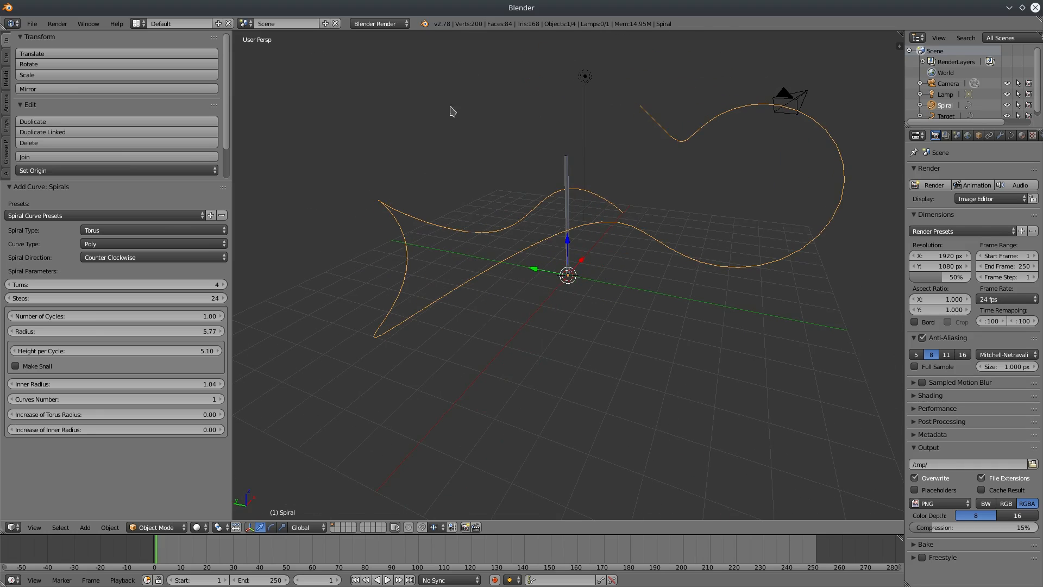
# - Add a Curve modifier to the Target pole
pyautogui.rightClick(569, 175)
pyautogui.moveTo(654, 300); pyautogui.dragTo(566, 307, button='middle')
pyautogui.click(1000, 135)
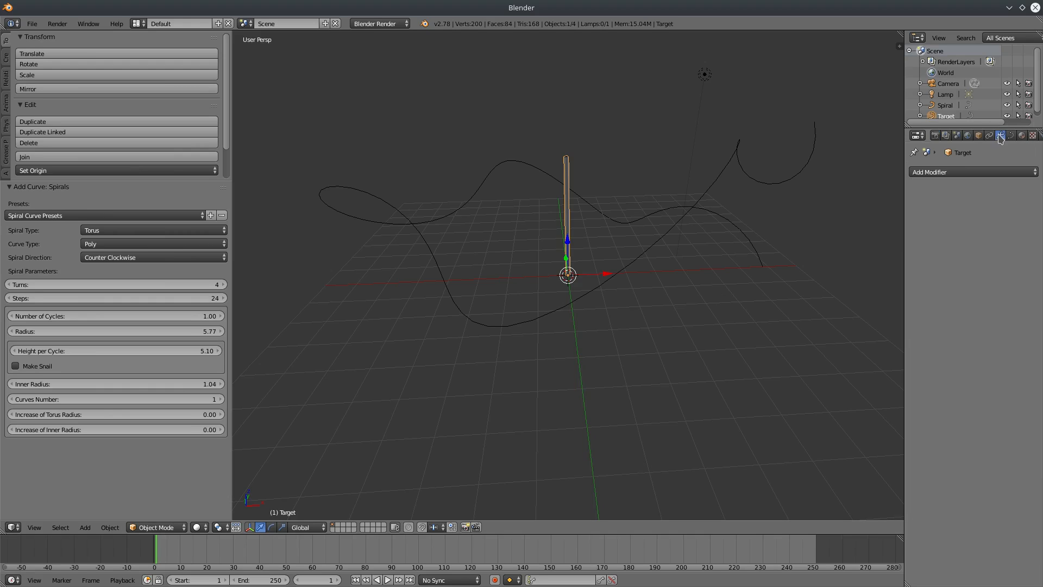
pyautogui.click(964, 172)
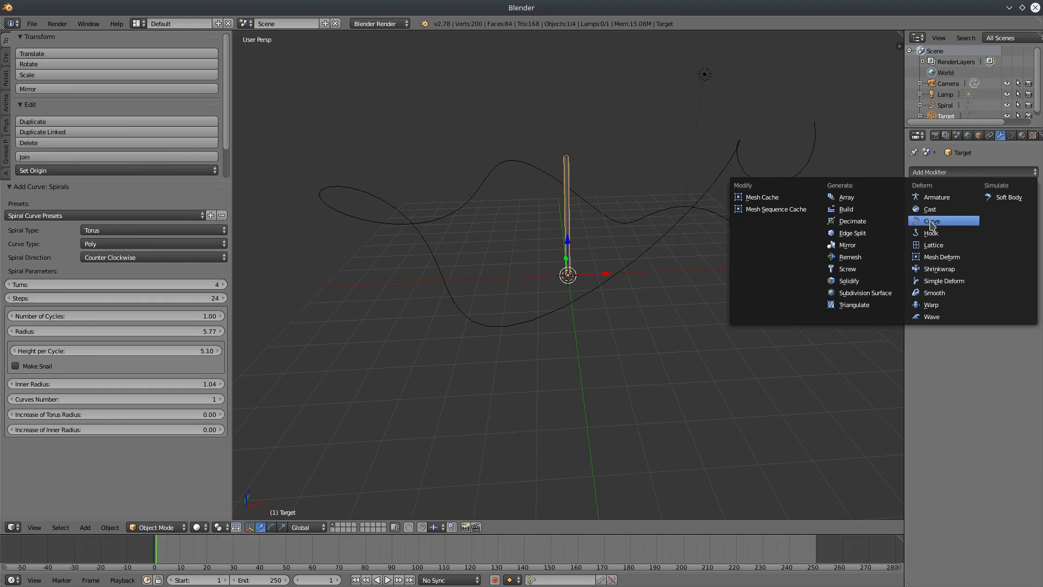
pyautogui.click(932, 225)
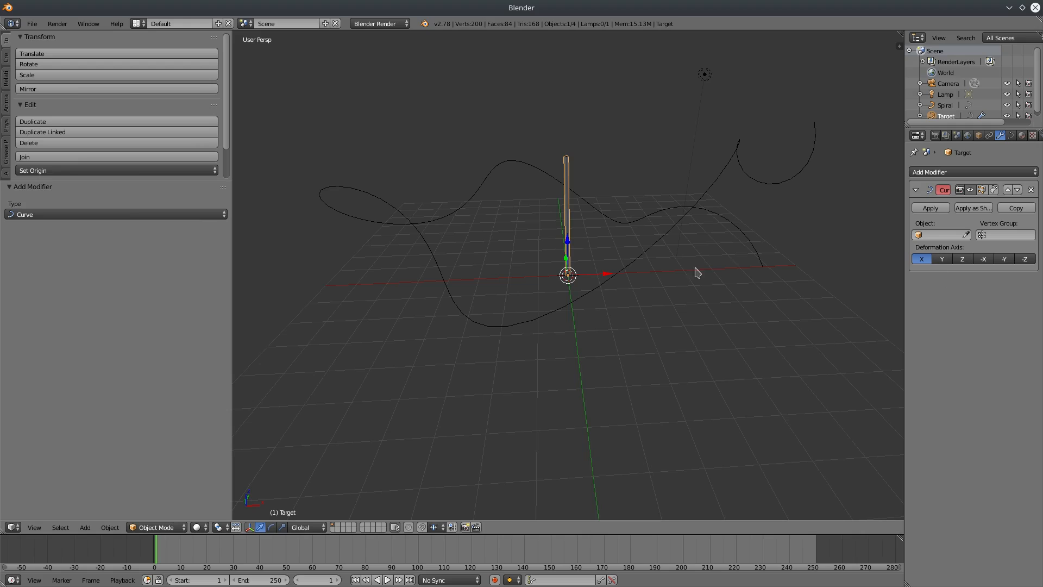
# - Set the Target's Curve modifier object to Spiral and its deformation axis to Z
pyautogui.rightClick(692, 213)
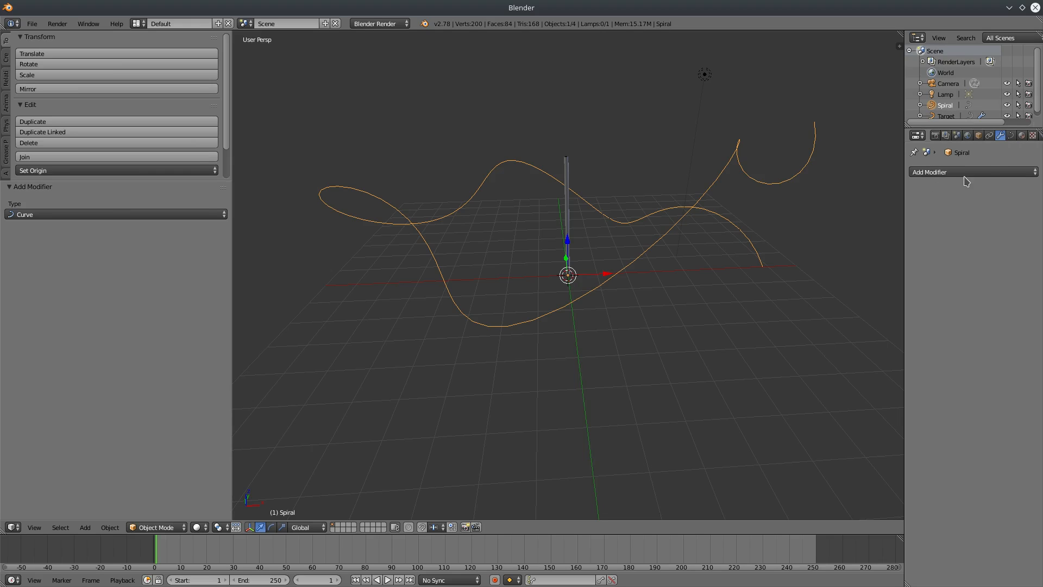
pyautogui.rightClick(567, 170)
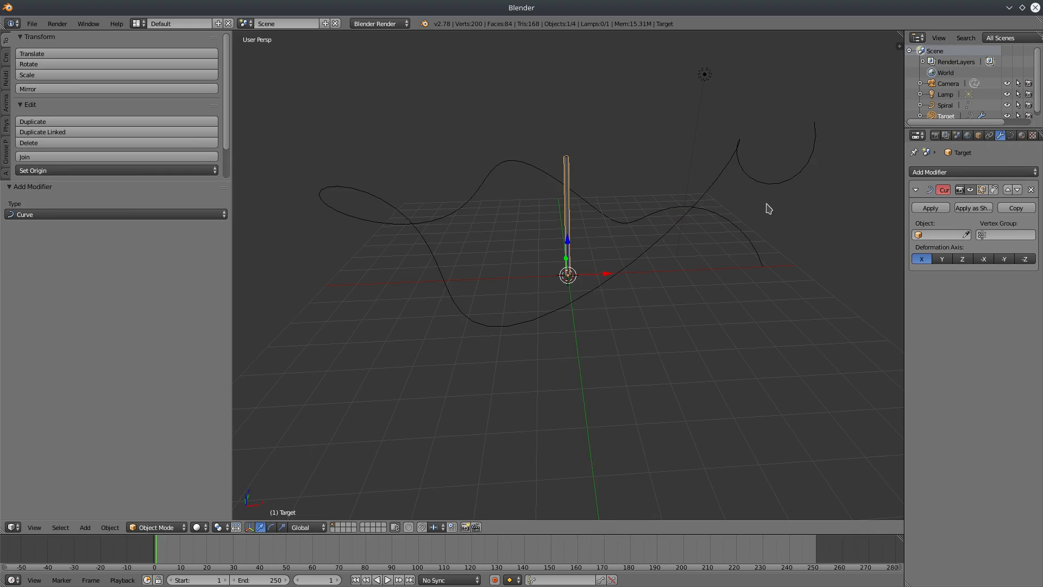
pyautogui.click(943, 235)
pyautogui.click(933, 256)
pyautogui.moveTo(710, 342); pyautogui.dragTo(842, 304, button='middle')
pyautogui.click(962, 259)
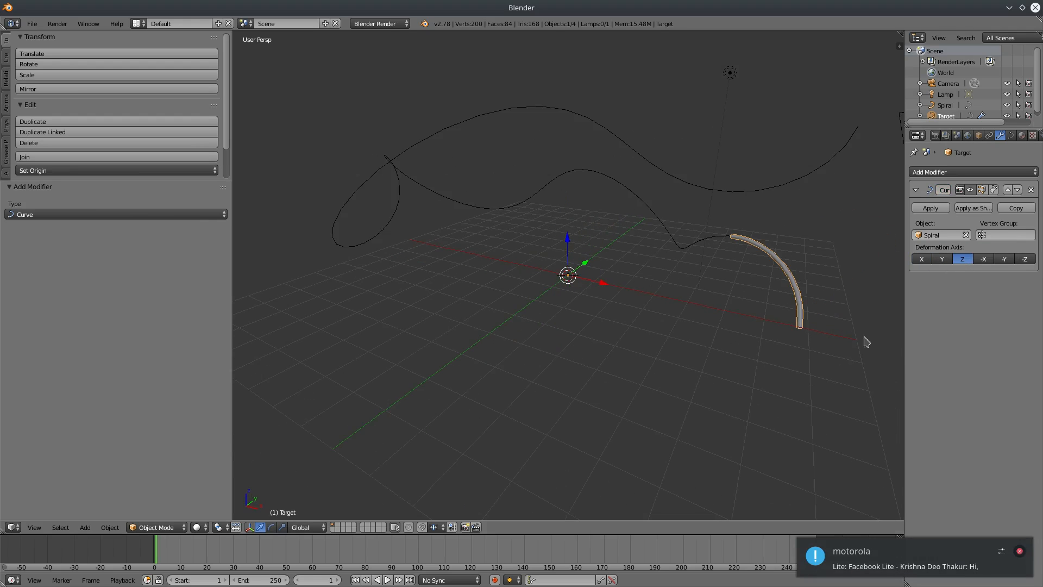
# - Test the deformation by moving Target about 2.575 along Z, and reset its Z location to 0
pyautogui.moveTo(540, 342); pyautogui.dragTo(594, 355, button='middle')
pyautogui.moveTo(565, 247); pyautogui.dragTo(476, 185)
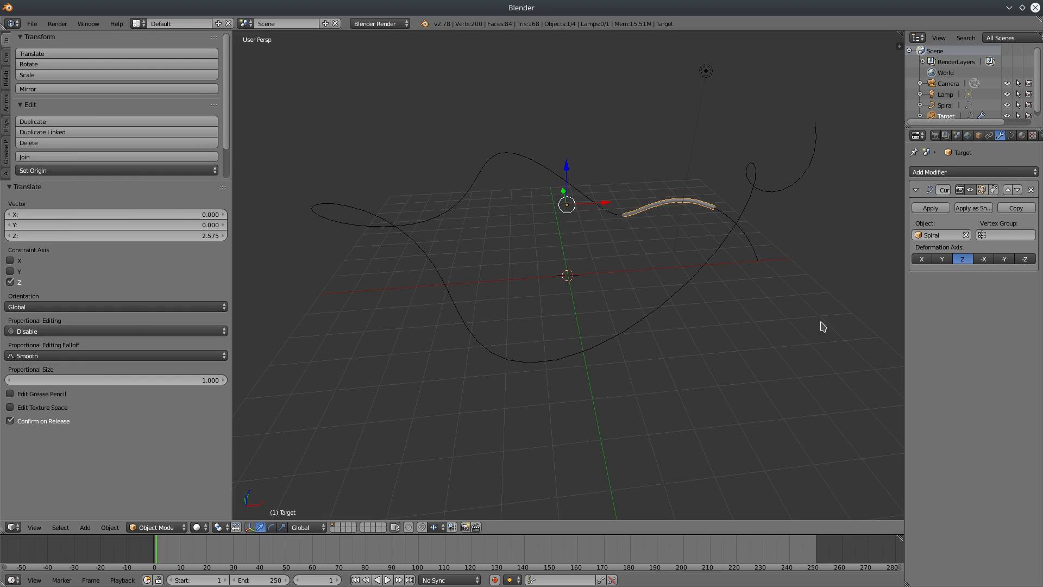
pyautogui.press('n')
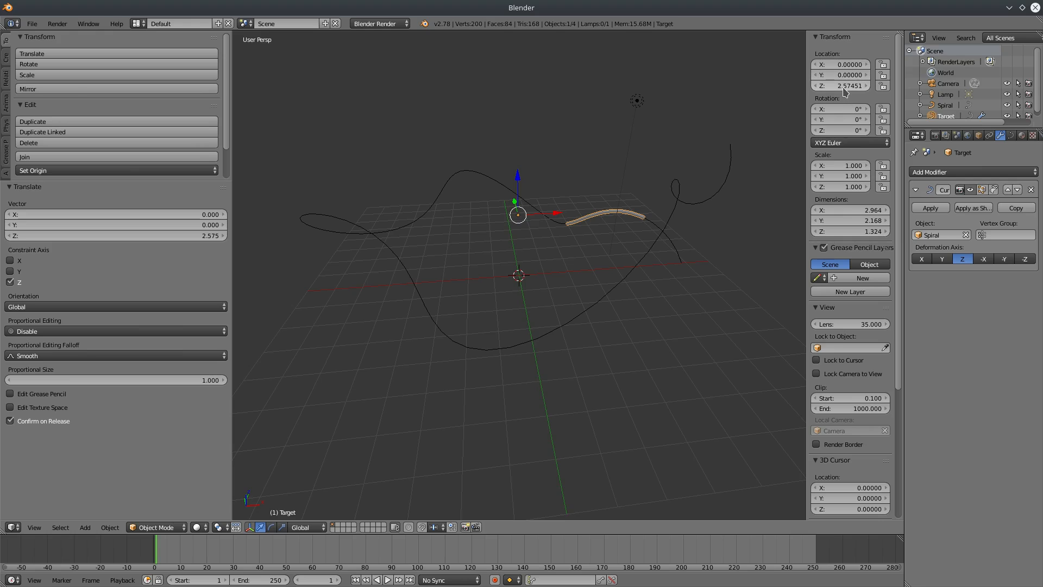
pyautogui.press('BackSpace')
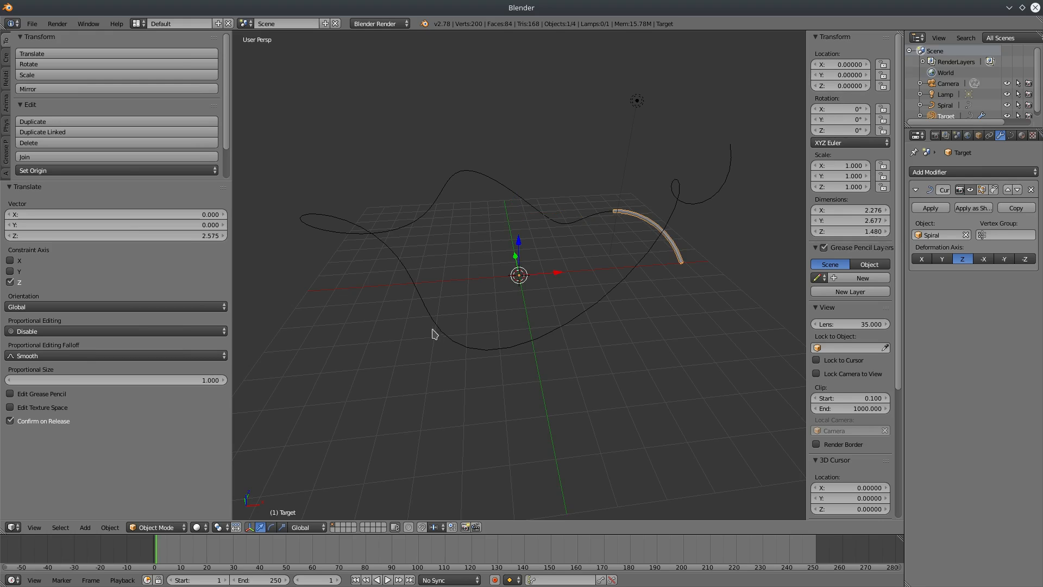
# - Switch to the Compositing screen layout and change the image editor area to an Outliner
pyautogui.moveTo(433, 333); pyautogui.dragTo(336, 272, button='middle')
pyautogui.click(136, 23)
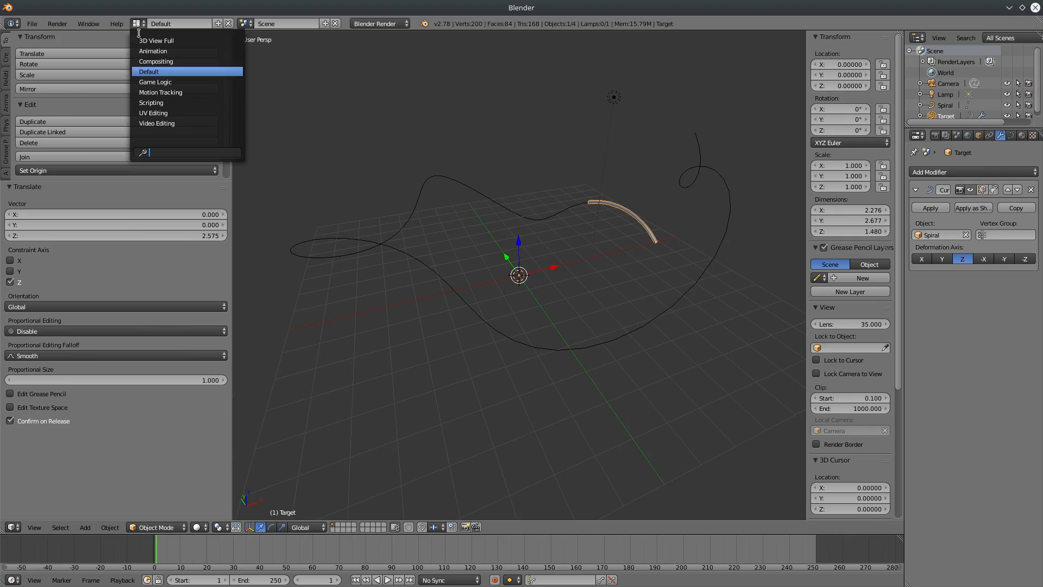
pyautogui.click(152, 61)
pyautogui.moveTo(625, 479); pyautogui.dragTo(738, 511, button='middle')
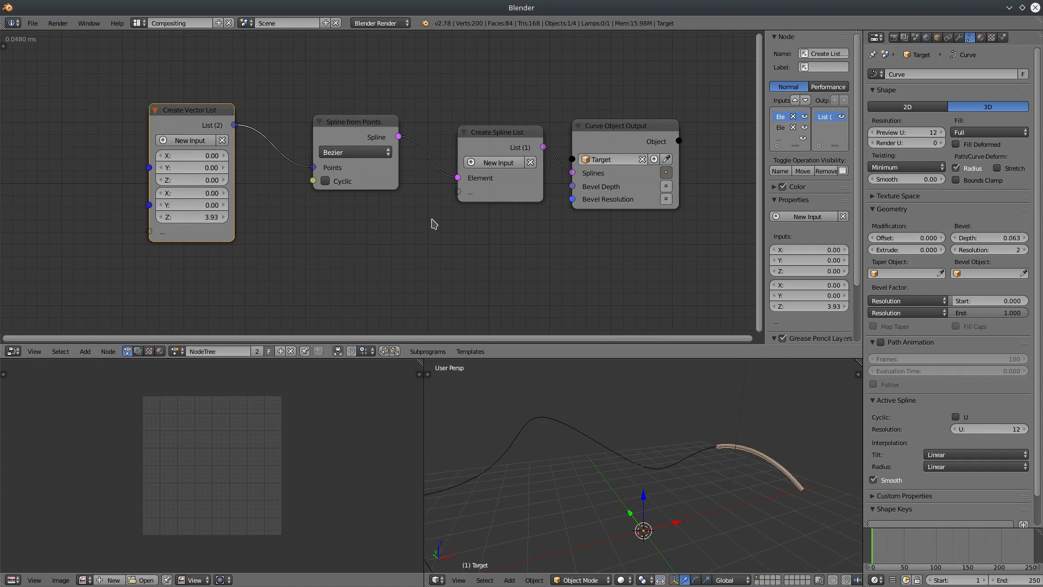
pyautogui.moveTo(433, 223); pyautogui.dragTo(379, 158, button='middle')
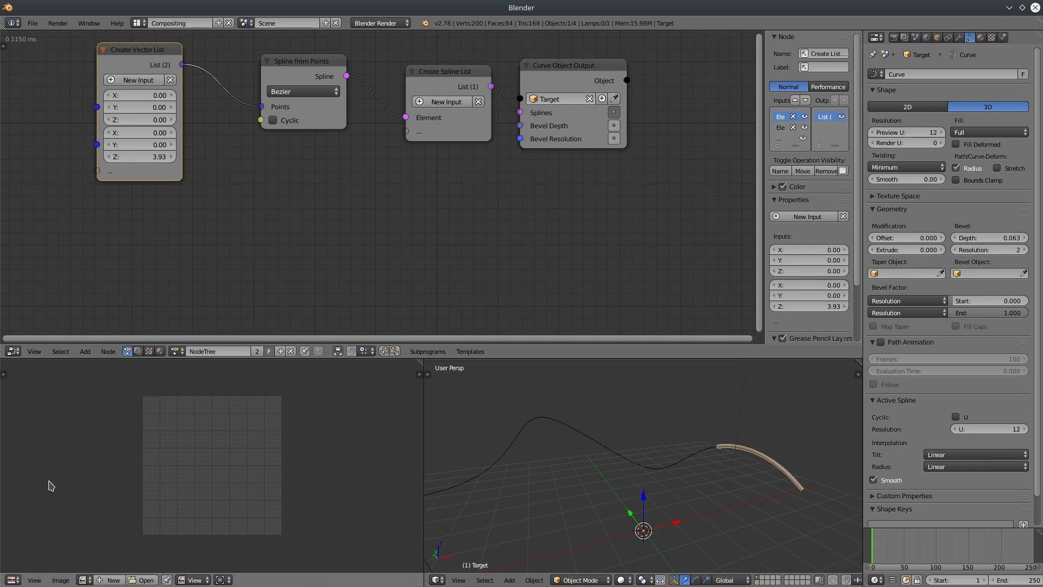
pyautogui.moveTo(9, 577)
pyautogui.click(13, 580)
pyautogui.click(38, 392)
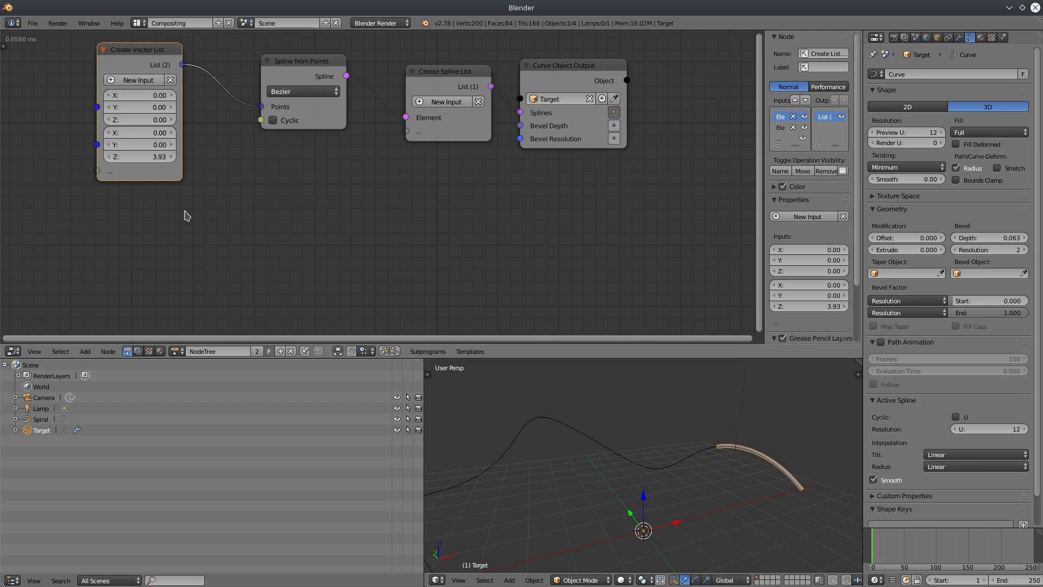
# - Add an Object Instancer node below the existing spline nodes
pyautogui.moveTo(184, 211); pyautogui.dragTo(147, 163, button='middle')
pyautogui.scroll(-1, 258, 213)
pyautogui.moveTo(211, 208); pyautogui.dragTo(205, 227, button='middle')
pyautogui.click(79, 354)
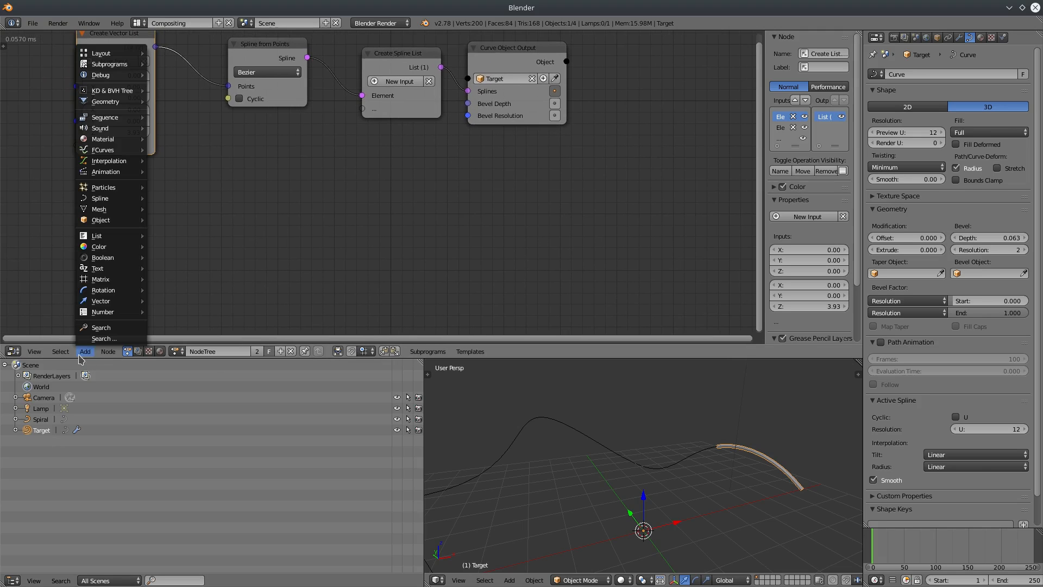
pyautogui.moveTo(111, 221)
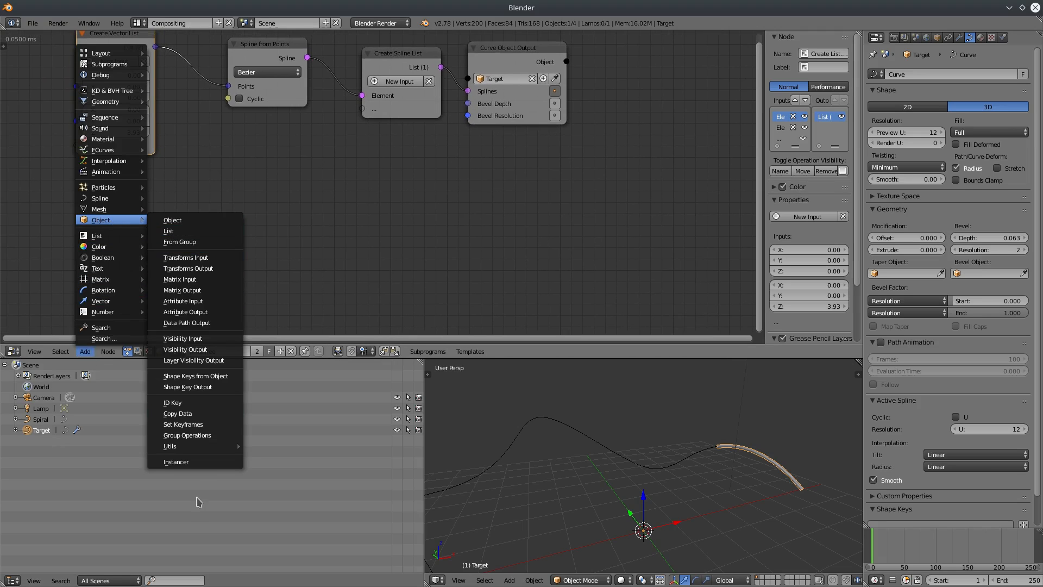
pyautogui.click(176, 462)
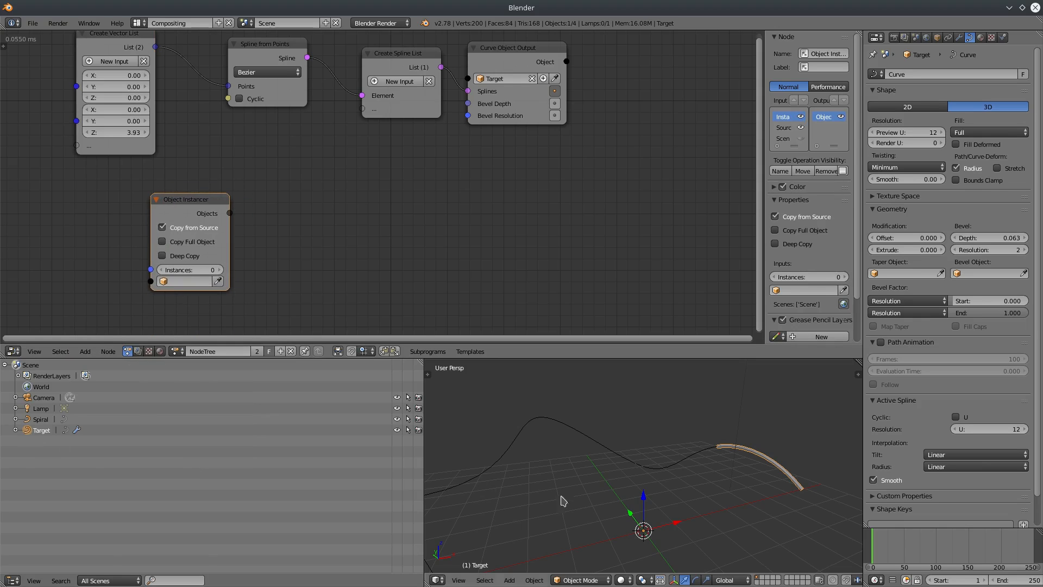
# - Set the Object Instancer's source object to Target and its instances to 14
pyautogui.click(184, 281)
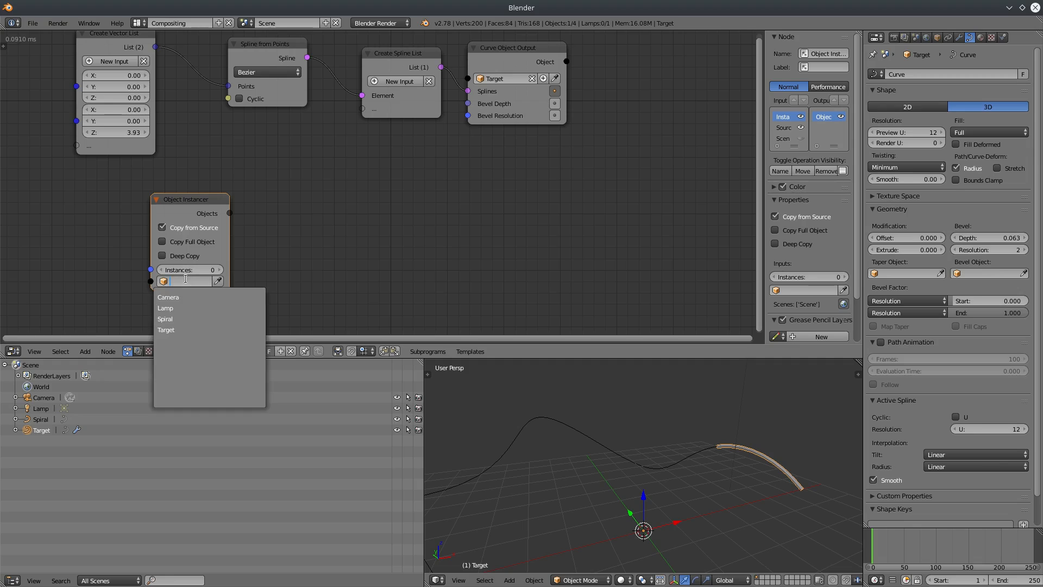
pyautogui.click(172, 330)
pyautogui.moveTo(190, 211); pyautogui.dragTo(151, 207)
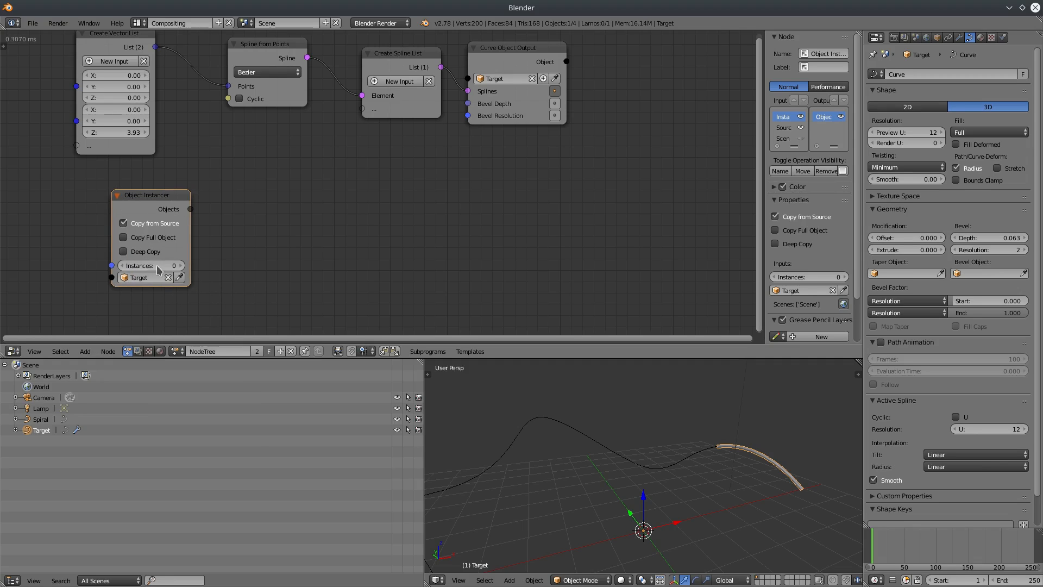
pyautogui.moveTo(151, 265); pyautogui.dragTo(182, 265)
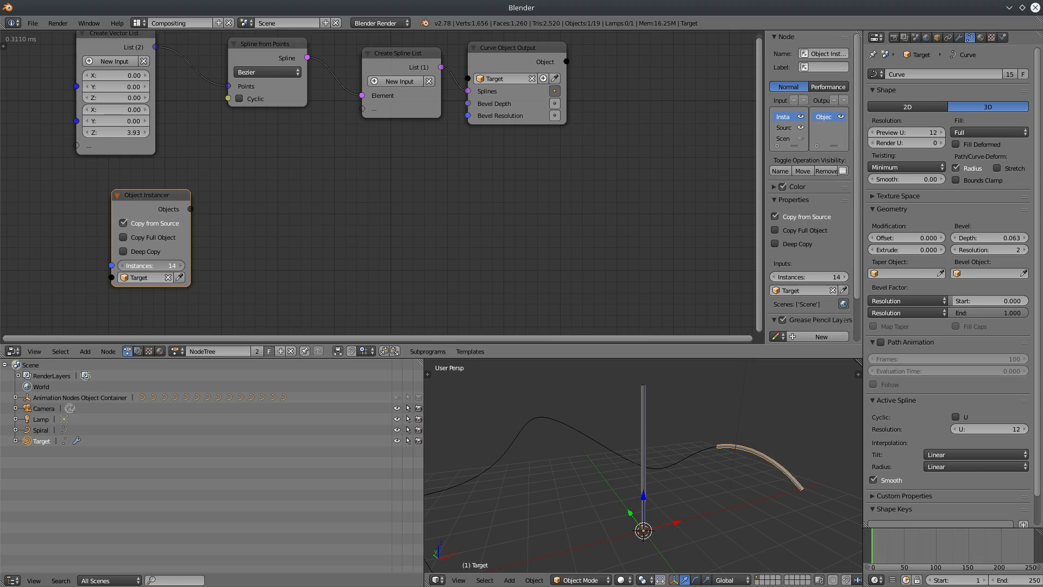
# - Create a loop through the Object Instancer's Objects output and place its nodes beside the instancer
pyautogui.moveTo(355, 284); pyautogui.dragTo(367, 248, button='middle')
pyautogui.scroll(1, 313, 239)
pyautogui.moveTo(296, 226); pyautogui.dragTo(337, 210, button='middle')
pyautogui.moveTo(198, 151); pyautogui.dragTo(174, 180)
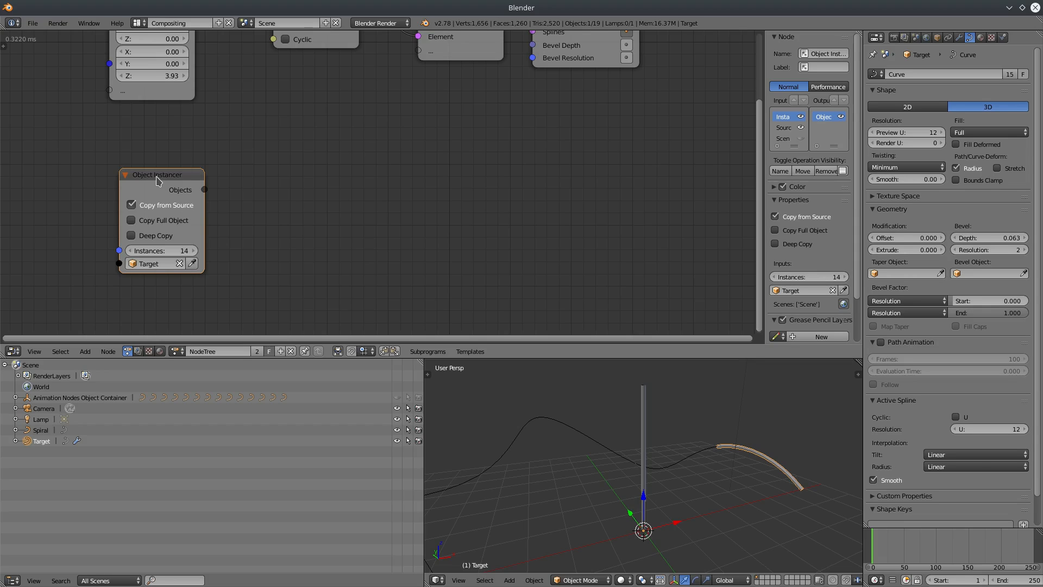
pyautogui.moveTo(156, 174); pyautogui.dragTo(156, 175)
pyautogui.press('w')
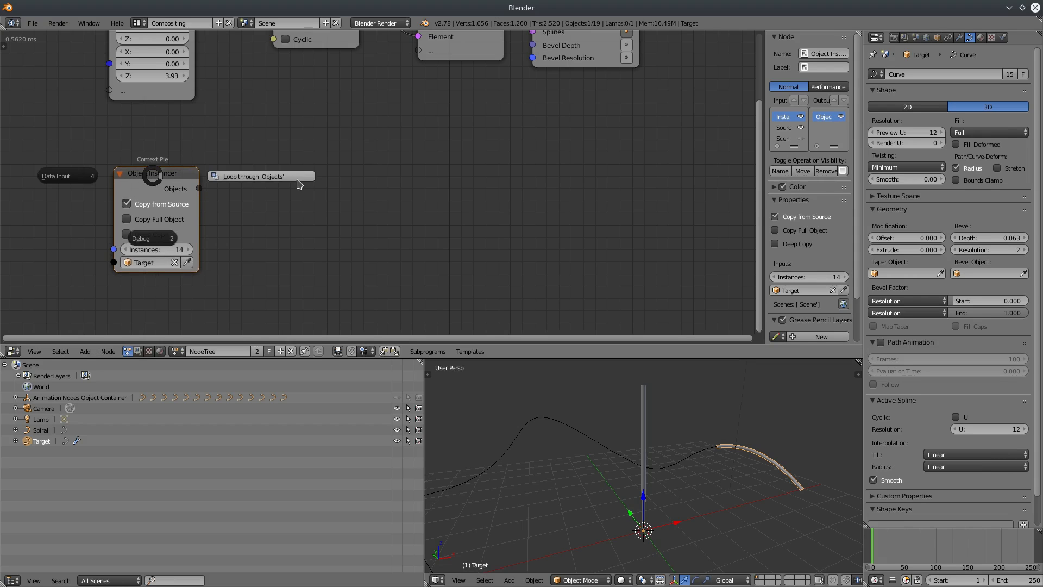
pyautogui.click(298, 176)
pyautogui.click(263, 254)
# - Add an Object Transforms Output node beside the loop nodes
pyautogui.moveTo(384, 215); pyautogui.dragTo(392, 111, button='middle')
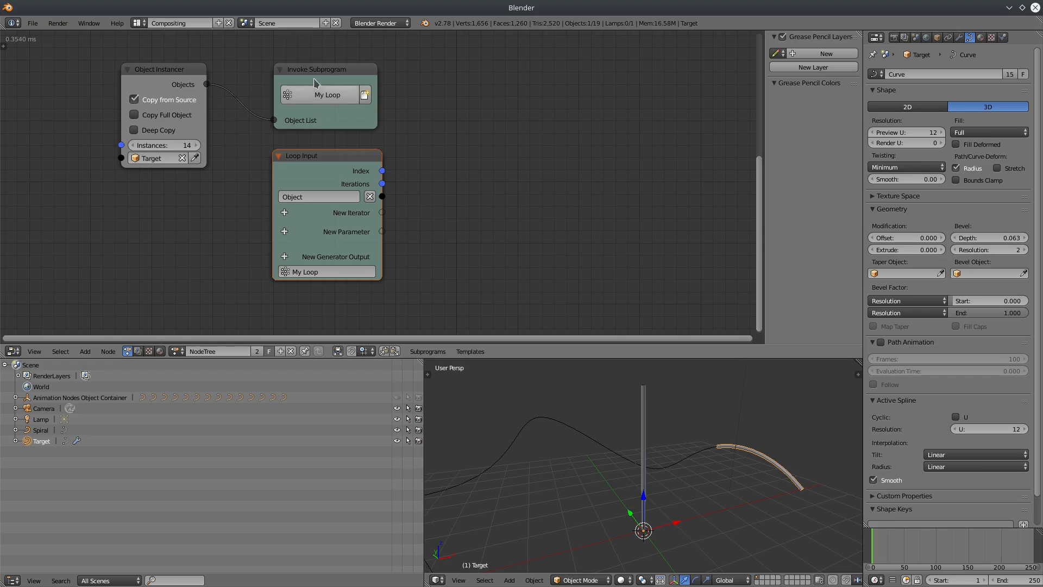
pyautogui.moveTo(429, 220); pyautogui.dragTo(386, 220, button='middle')
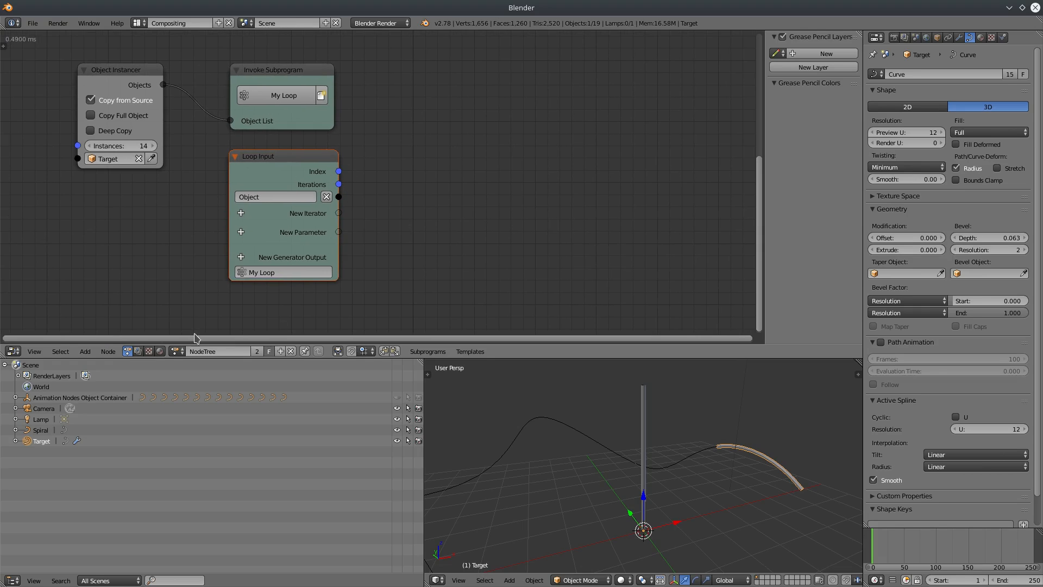
pyautogui.click(90, 353)
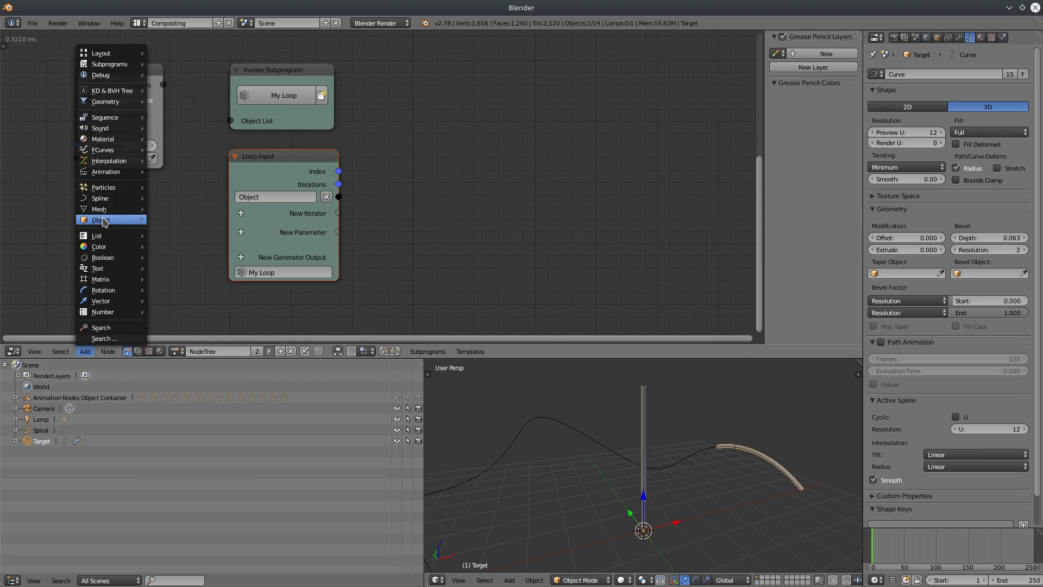
pyautogui.moveTo(108, 220)
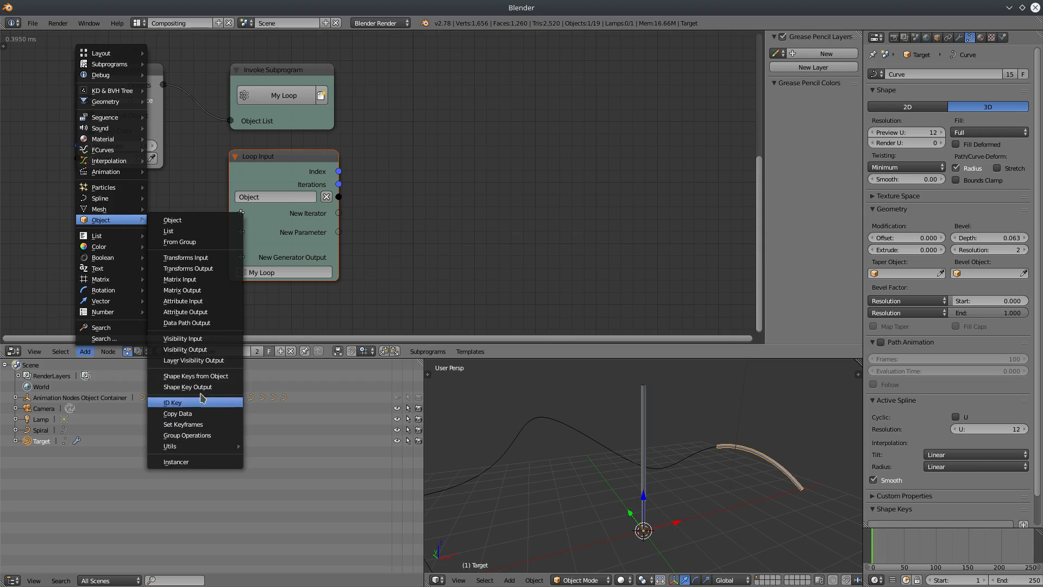
pyautogui.click(194, 268)
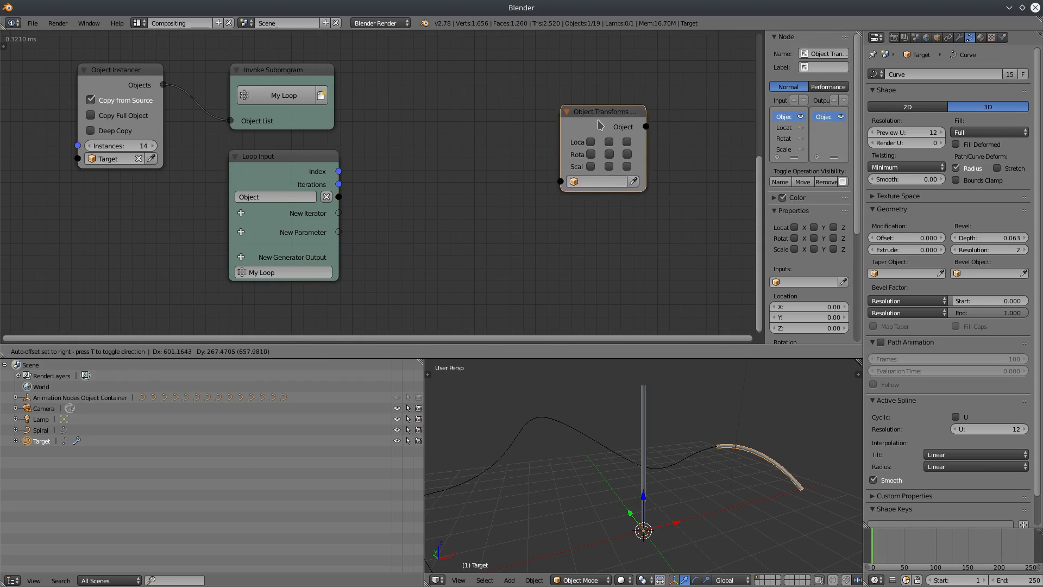
pyautogui.click(706, 101)
# - Link the Loop Input's Object to the Object Transforms Output node and enable its X, Y and Z location
pyautogui.moveTo(340, 197); pyautogui.dragTo(601, 197)
pyautogui.moveTo(632, 157); pyautogui.dragTo(670, 160)
pyautogui.moveTo(487, 267); pyautogui.dragTo(470, 275, button='middle')
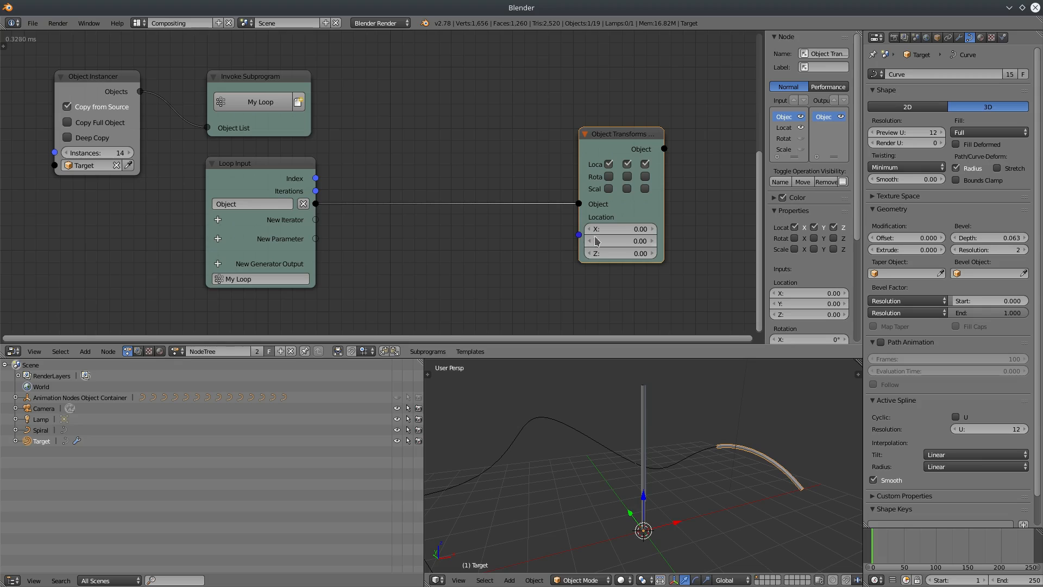
# - Link the loop's Index to the transforms node's Location through a Combine Vector node's X input, and place that node lower between them
pyautogui.moveTo(607, 253)
pyautogui.mouseDown()
pyautogui.moveTo(587, 253)
pyautogui.moveTo(607, 253)
pyautogui.mouseUp()
pyautogui.click(608, 253)
pyautogui.write('0')
pyautogui.press('Return')
pyautogui.moveTo(315, 178); pyautogui.dragTo(577, 231)
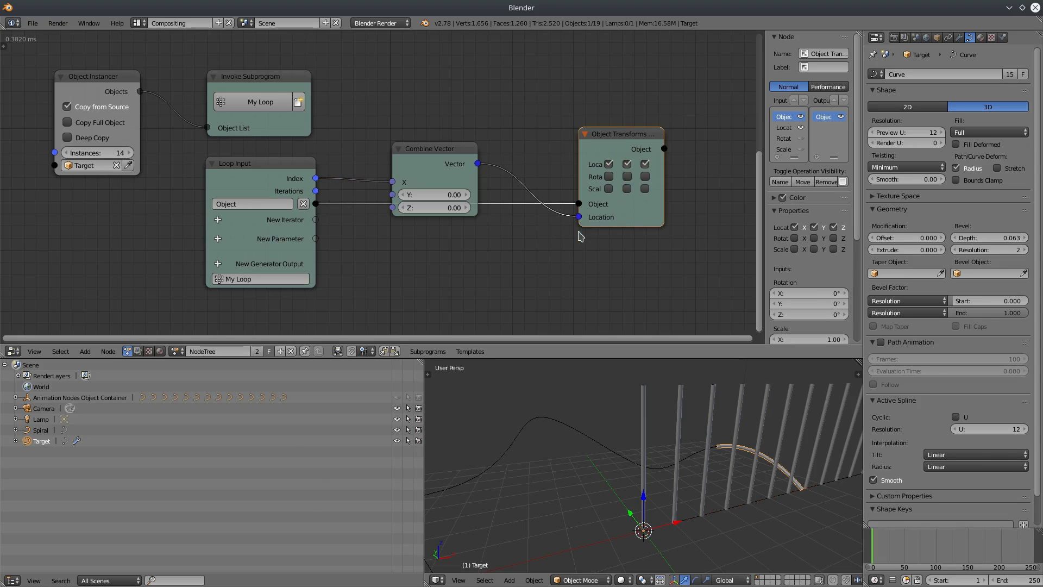
pyautogui.moveTo(447, 152); pyautogui.dragTo(474, 252)
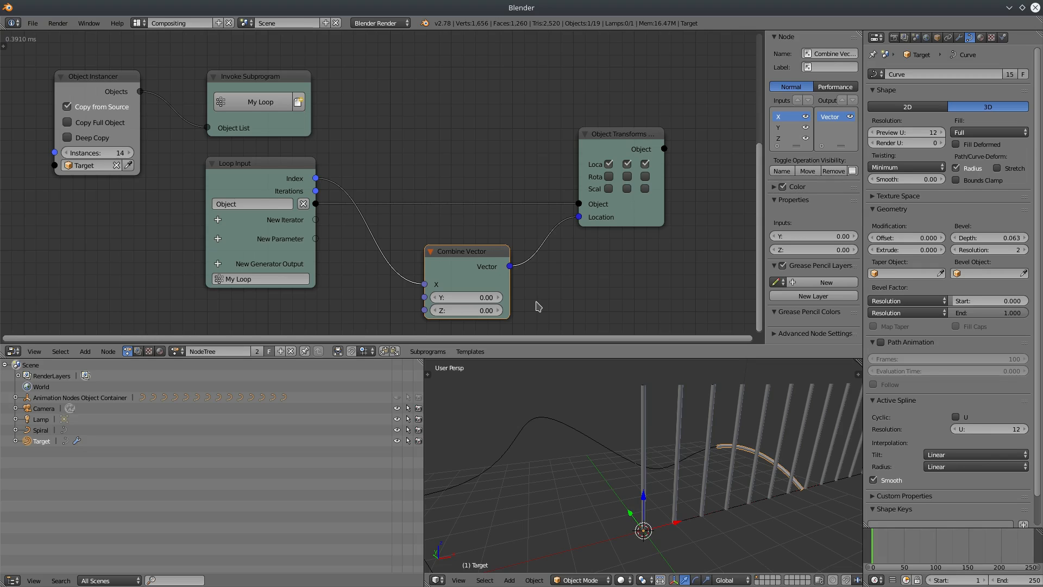
# - Enable Copy Full Object on the Object Instancer node
pyautogui.moveTo(545, 308); pyautogui.dragTo(485, 270, button='middle')
pyautogui.moveTo(541, 483); pyautogui.dragTo(570, 493, button='middle')
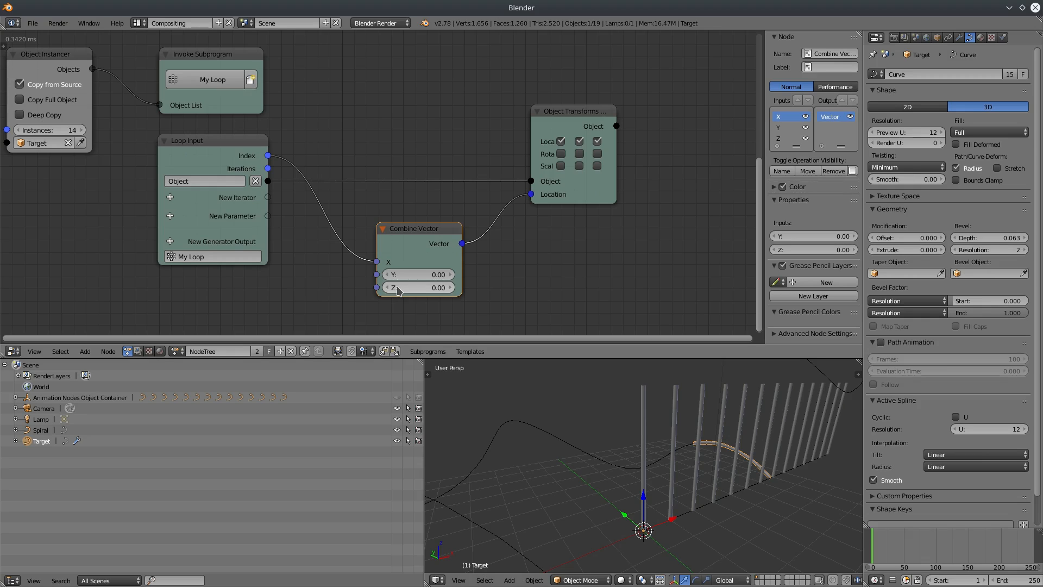
pyautogui.press('Home')
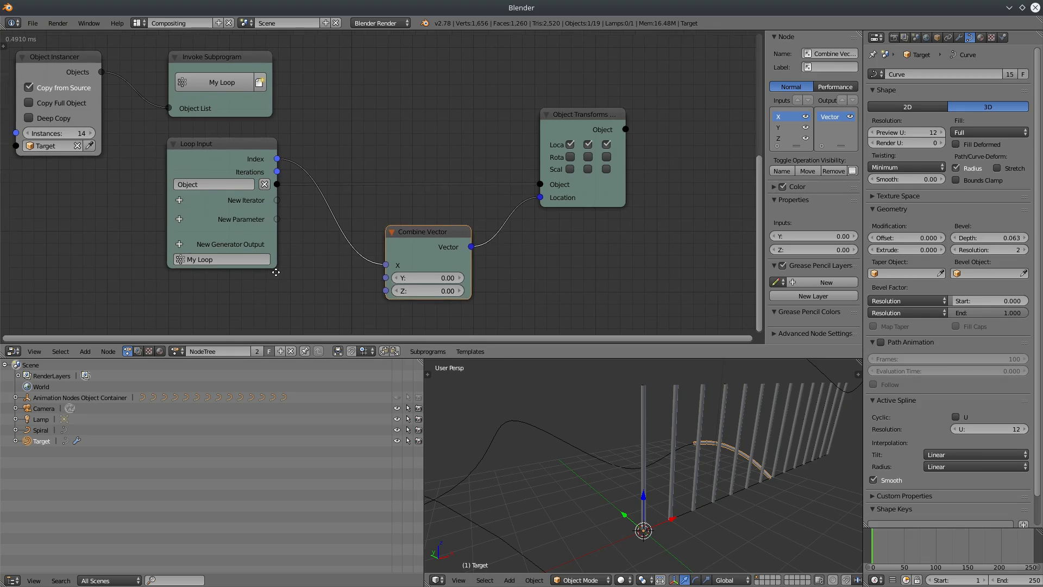
pyautogui.click(46, 110)
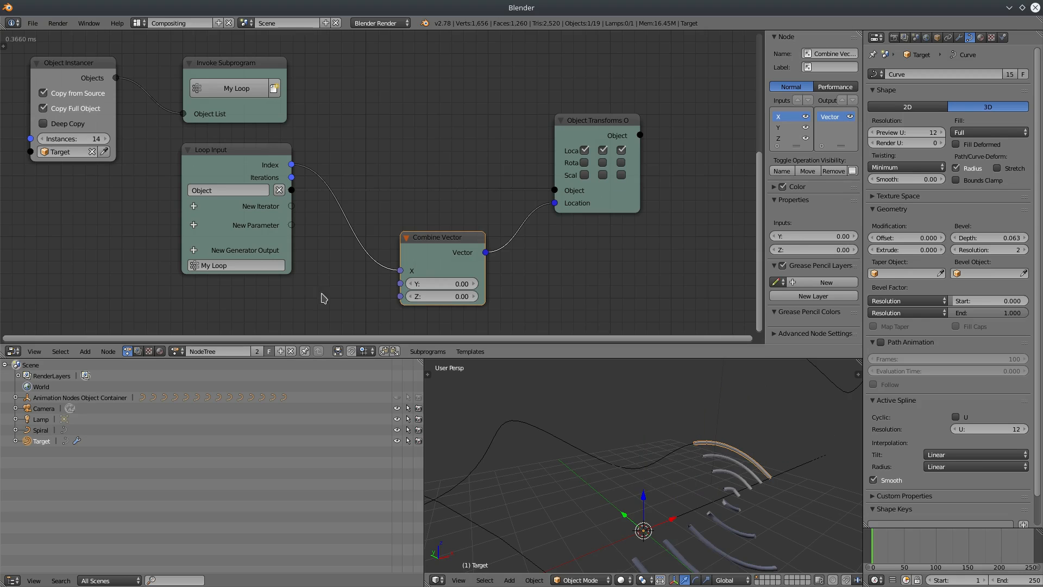
pyautogui.moveTo(736, 500); pyautogui.dragTo(752, 522, button='middle')
# - Replace the Combine Vector node with a Random Vector node and link its Vector output to the transforms node's Location
pyautogui.moveTo(526, 237); pyautogui.dragTo(511, 149, button='middle')
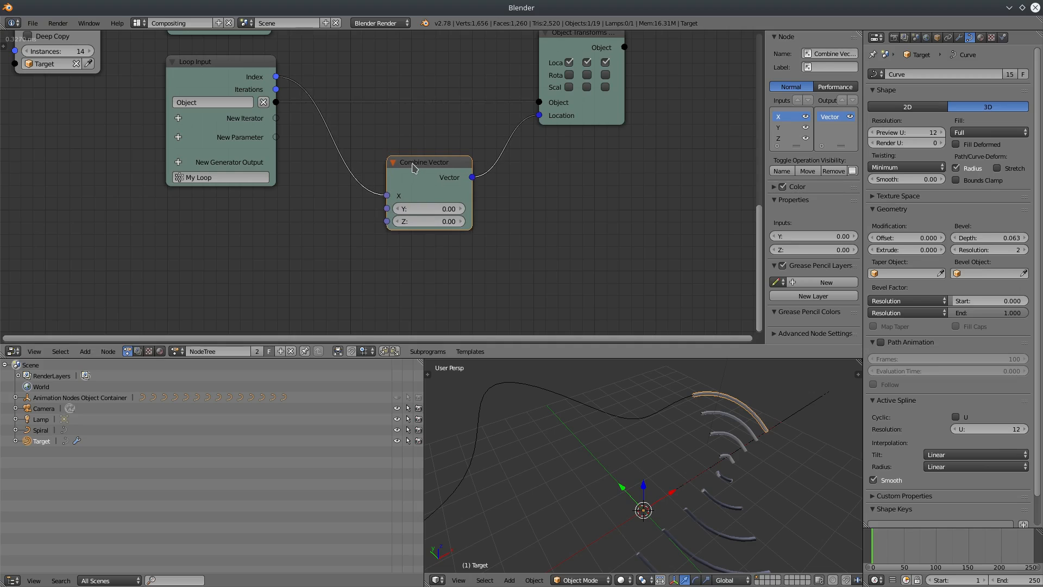
pyautogui.press('x')
pyautogui.click(86, 351)
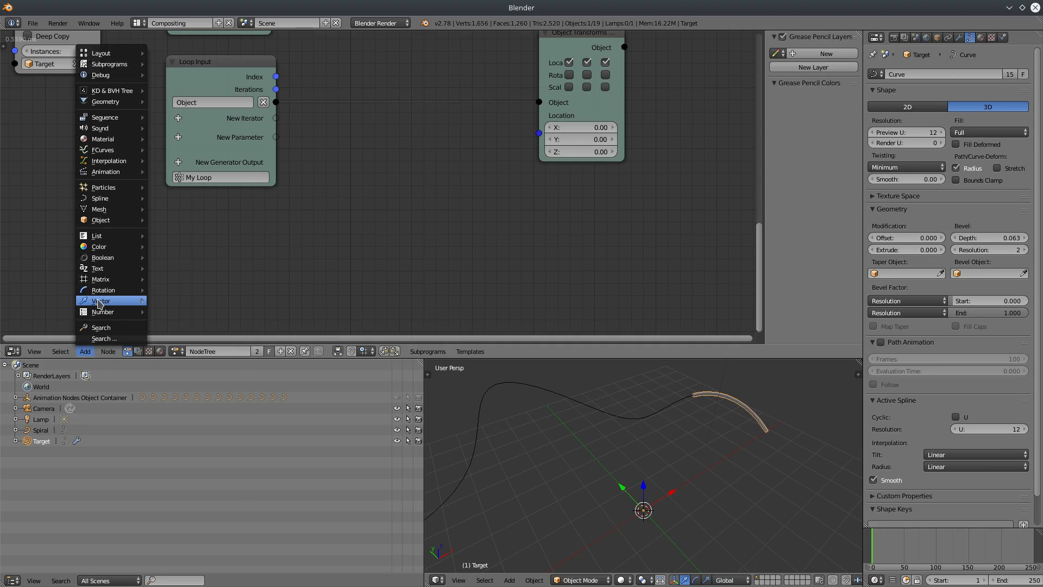
pyautogui.moveTo(101, 301)
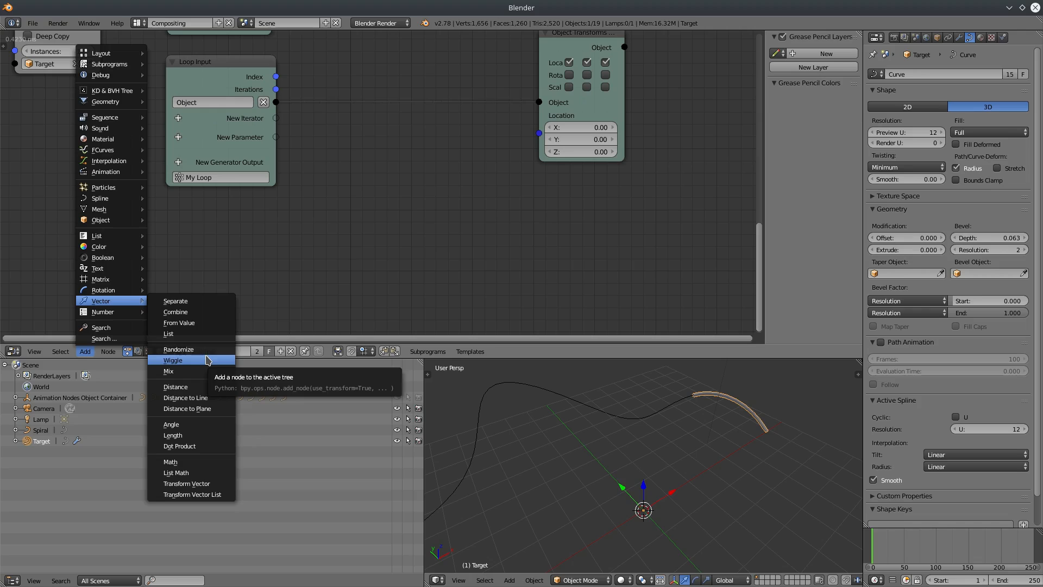
pyautogui.click(182, 349)
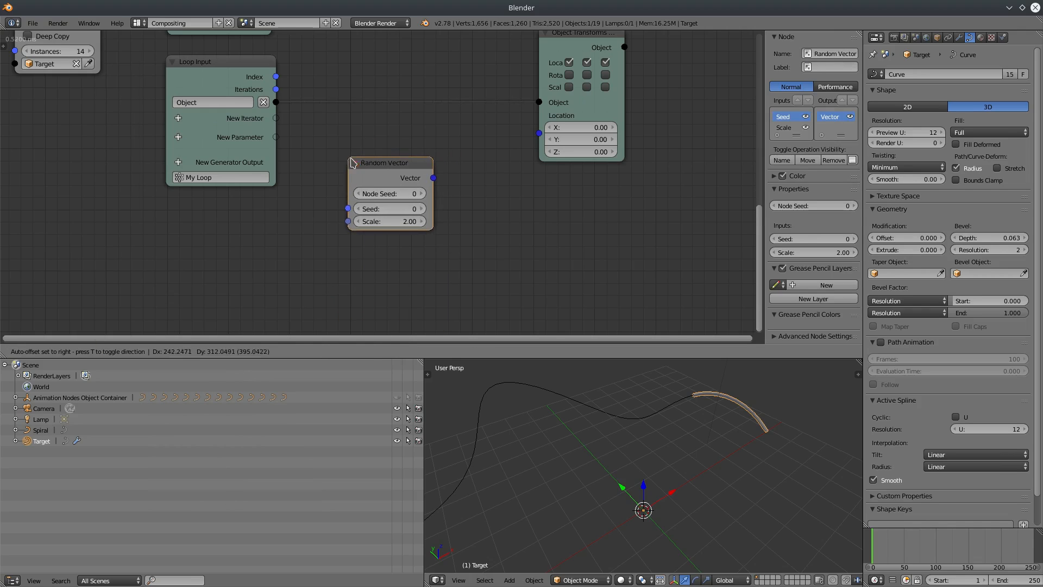
pyautogui.click(396, 162)
pyautogui.moveTo(436, 179); pyautogui.dragTo(538, 133)
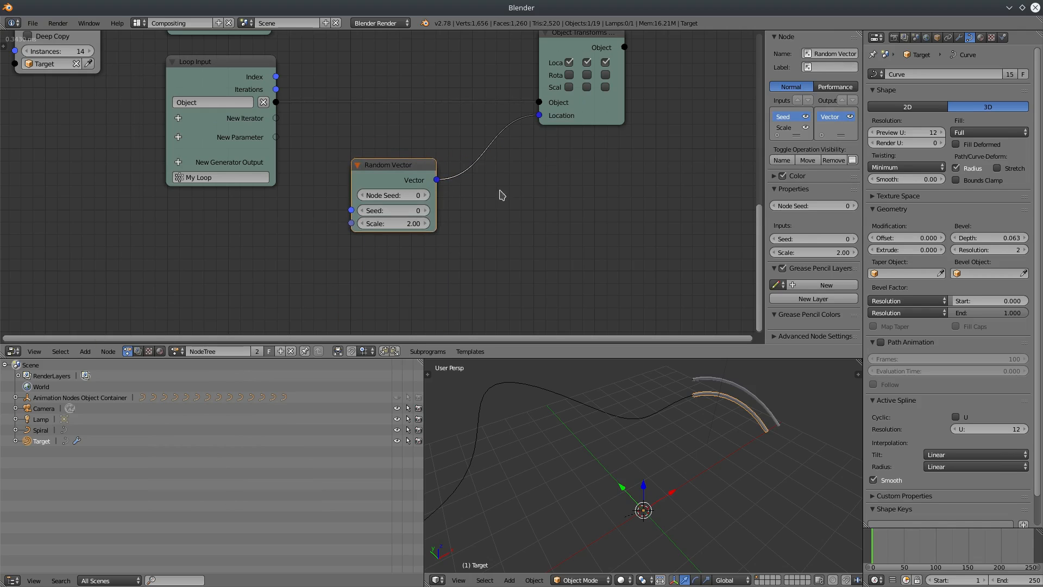
# - Link the Loop Input's Index to the Random Vector node's Seed and view the scattered copies up close
pyautogui.moveTo(314, 167); pyautogui.dragTo(295, 185, button='middle')
pyautogui.moveTo(263, 95); pyautogui.dragTo(338, 229)
pyautogui.moveTo(668, 442); pyautogui.dragTo(555, 441, button='middle')
pyautogui.scroll(5, 595, 429)
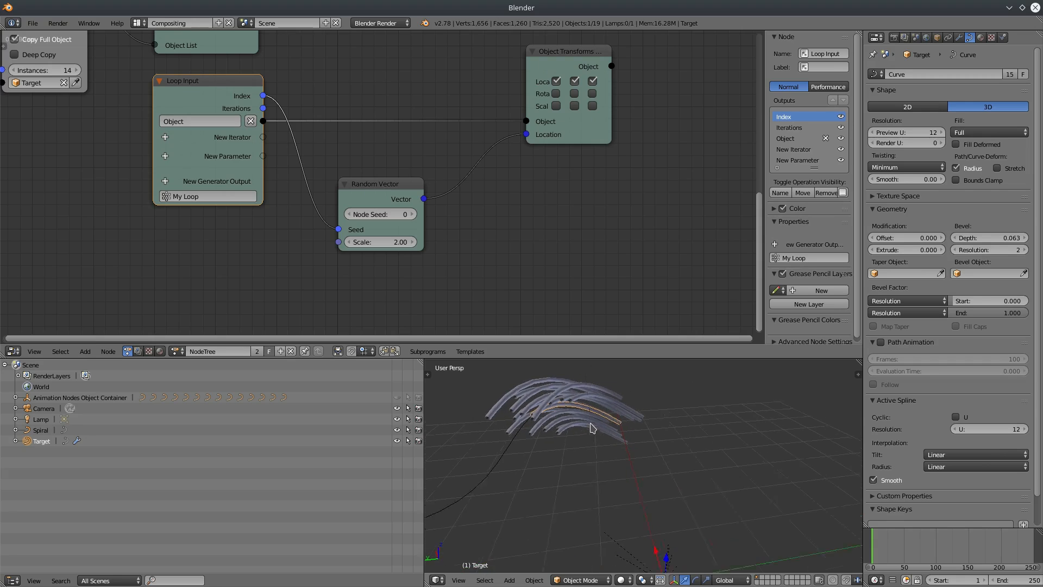
# - Set the Random Vector node's Scale to 0.98 and place the node slightly higher
pyautogui.moveTo(550, 460); pyautogui.dragTo(695, 439, button='middle')
pyautogui.moveTo(386, 242); pyautogui.dragTo(330, 242)
pyautogui.moveTo(750, 444); pyautogui.dragTo(668, 483, button='middle')
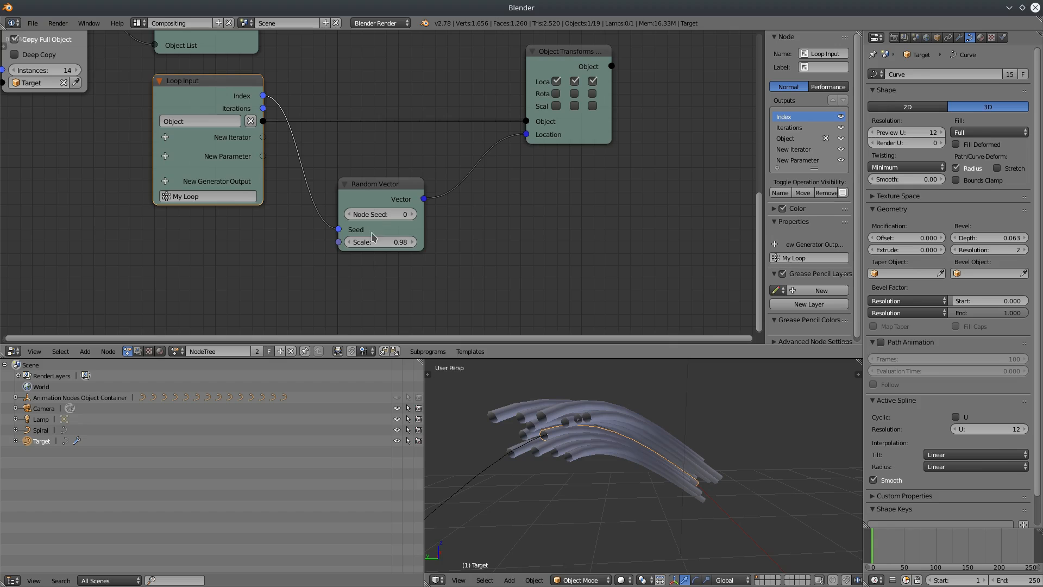
pyautogui.moveTo(475, 254); pyautogui.dragTo(466, 227, button='middle')
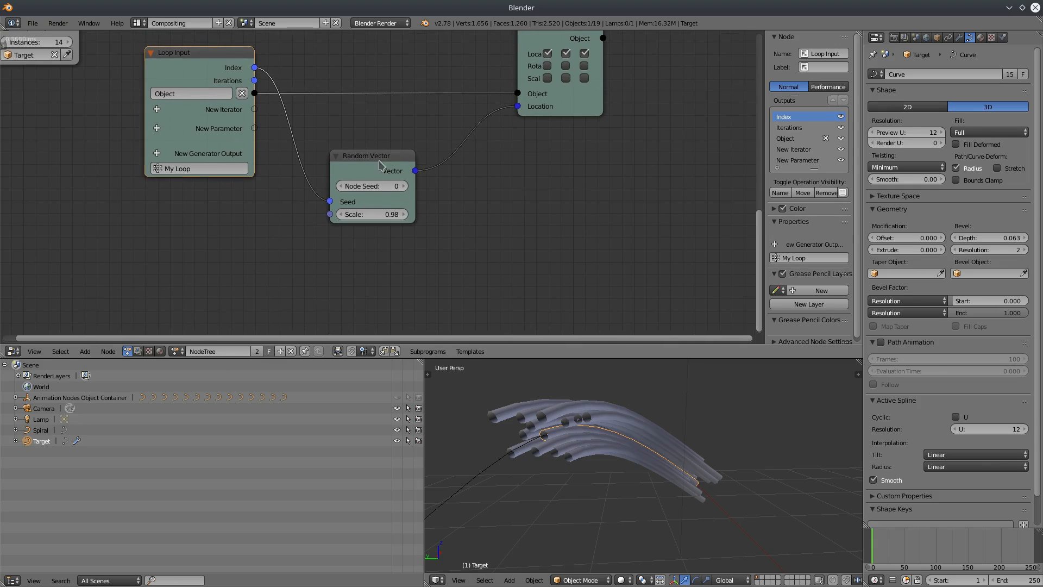
pyautogui.moveTo(381, 160); pyautogui.dragTo(378, 138)
pyautogui.moveTo(643, 515); pyautogui.dragTo(588, 474, button='middle')
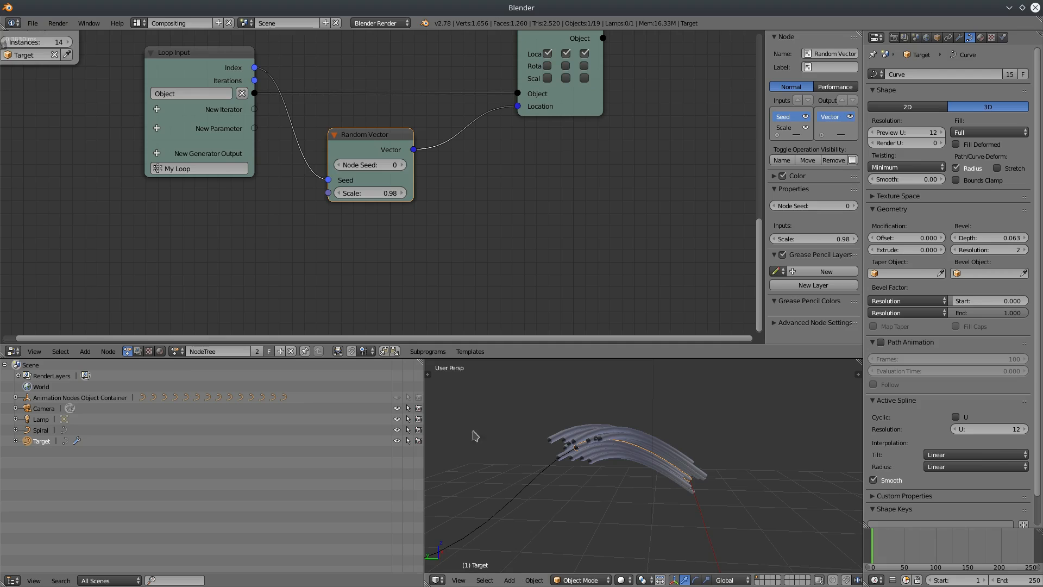
# - Insert a Vector Math node in Add mode between Random Vector and Location, with B's Z set to 1.65
pyautogui.click(85, 352)
pyautogui.moveTo(101, 303)
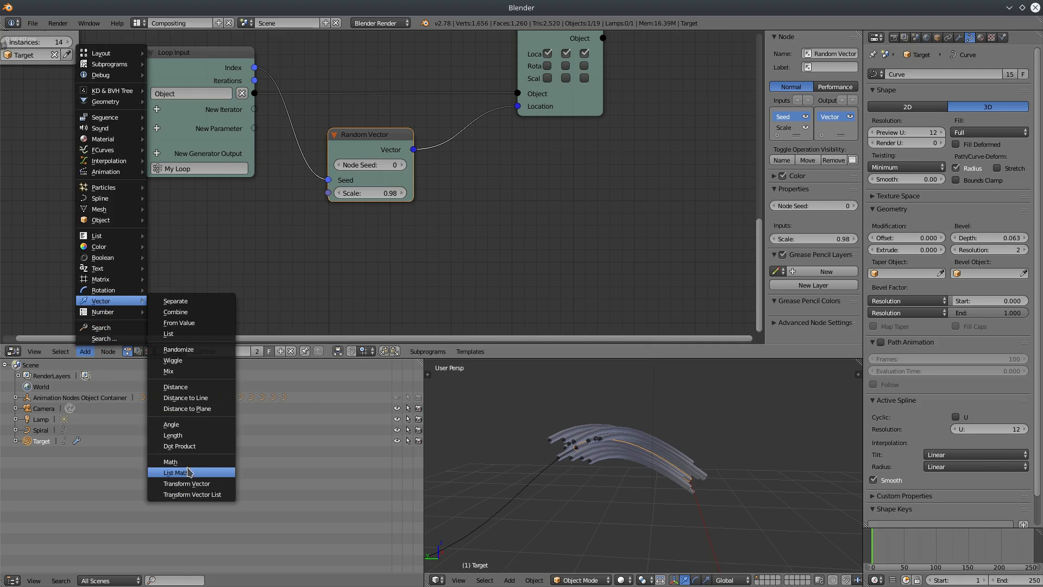
pyautogui.click(184, 462)
pyautogui.click(463, 139)
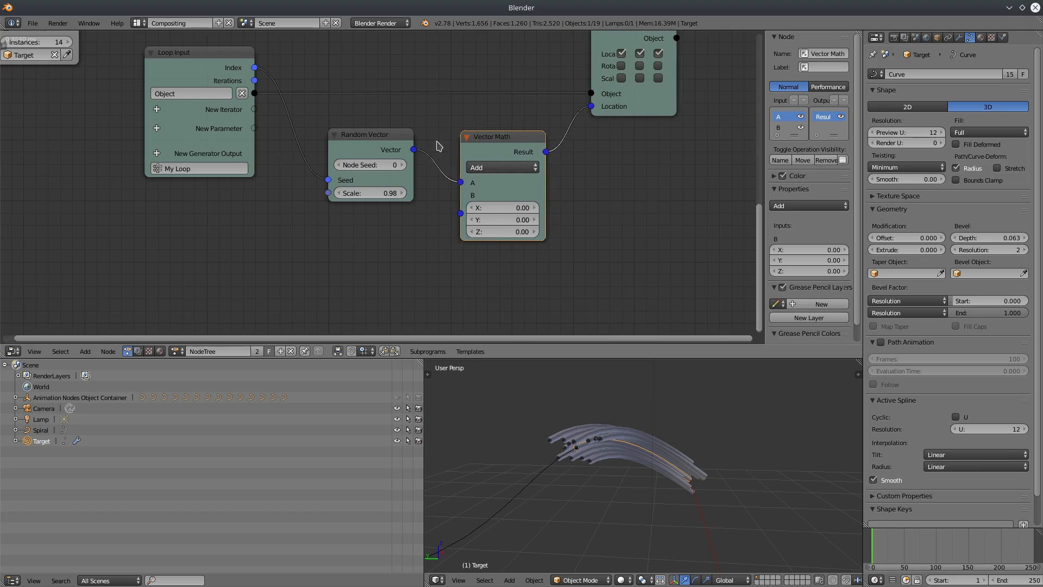
pyautogui.moveTo(458, 261); pyautogui.dragTo(416, 270, button='middle')
pyautogui.moveTo(462, 243)
pyautogui.mouseDown()
pyautogui.moveTo(497, 242)
pyautogui.moveTo(472, 242)
pyautogui.mouseUp()
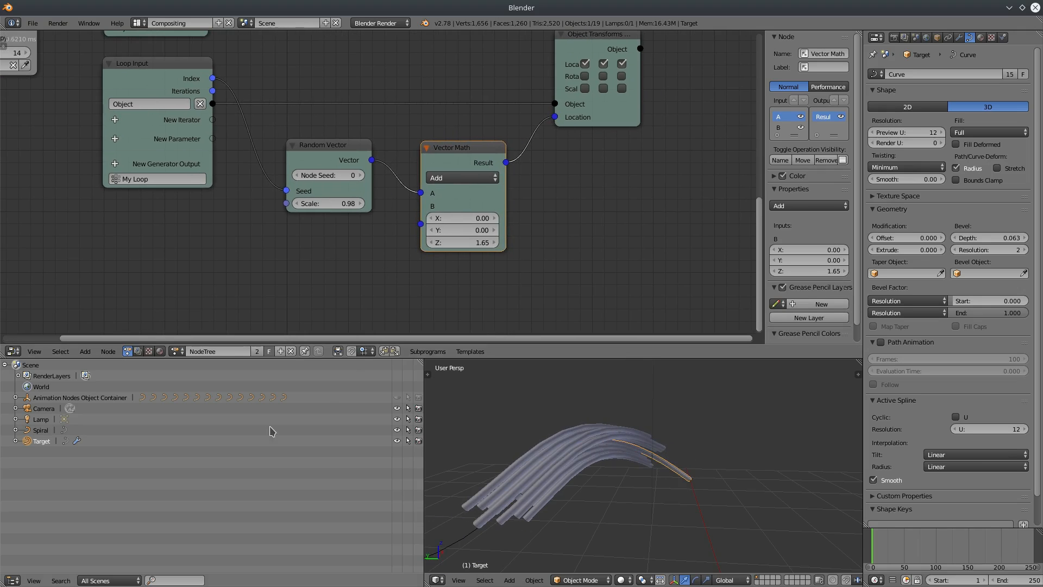
# - Hide the Target object in the viewport and set the Vector Math node's B Z value to 4.71
pyautogui.click(396, 440)
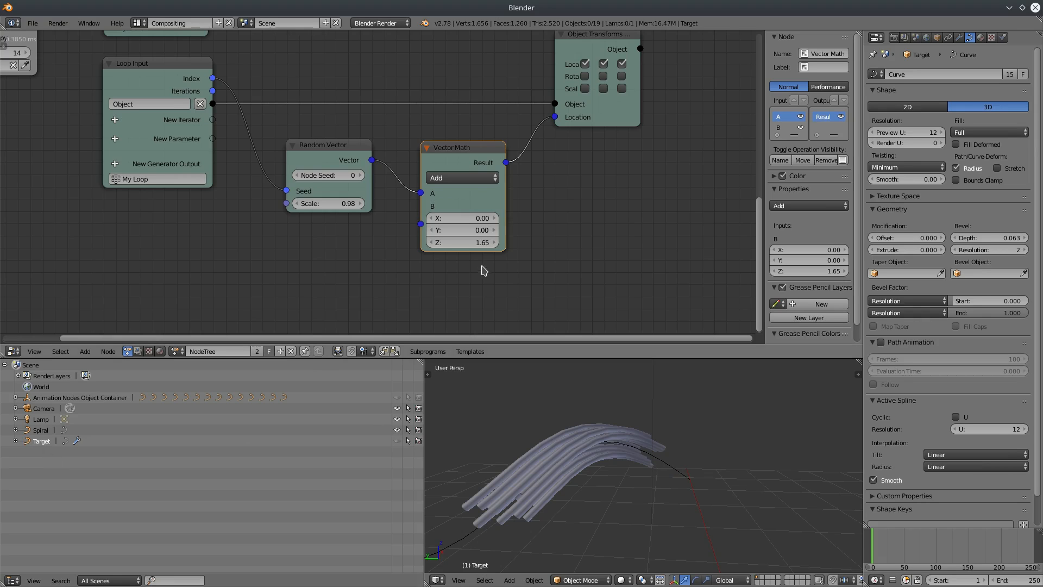
pyautogui.moveTo(468, 242)
pyautogui.mouseDown()
pyautogui.moveTo(492, 243)
pyautogui.moveTo(465, 242)
pyautogui.mouseUp()
pyautogui.scroll(-3, 664, 437)
pyautogui.moveTo(638, 473); pyautogui.dragTo(568, 483, button='middle')
pyautogui.moveTo(462, 243); pyautogui.dragTo(487, 243)
# - Set the Z value of the second point in the Create Vector List node to 5
pyautogui.moveTo(161, 234); pyautogui.dragTo(241, 393, button='middle')
pyautogui.moveTo(139, 74); pyautogui.dragTo(330, 218, button='middle')
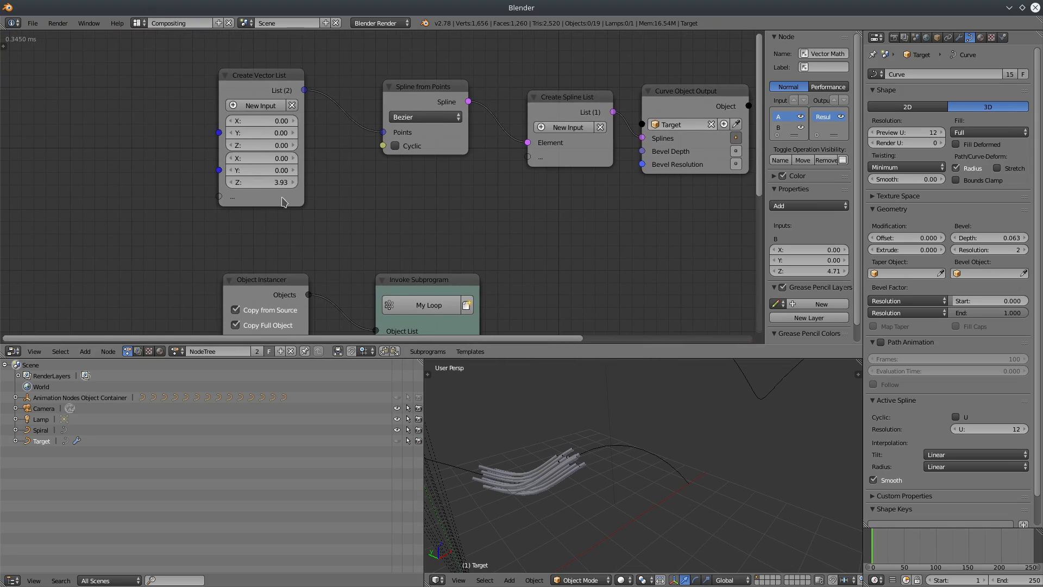
pyautogui.moveTo(261, 182)
pyautogui.mouseDown()
pyautogui.moveTo(288, 182)
pyautogui.moveTo(247, 188)
pyautogui.mouseUp()
pyautogui.click(245, 184)
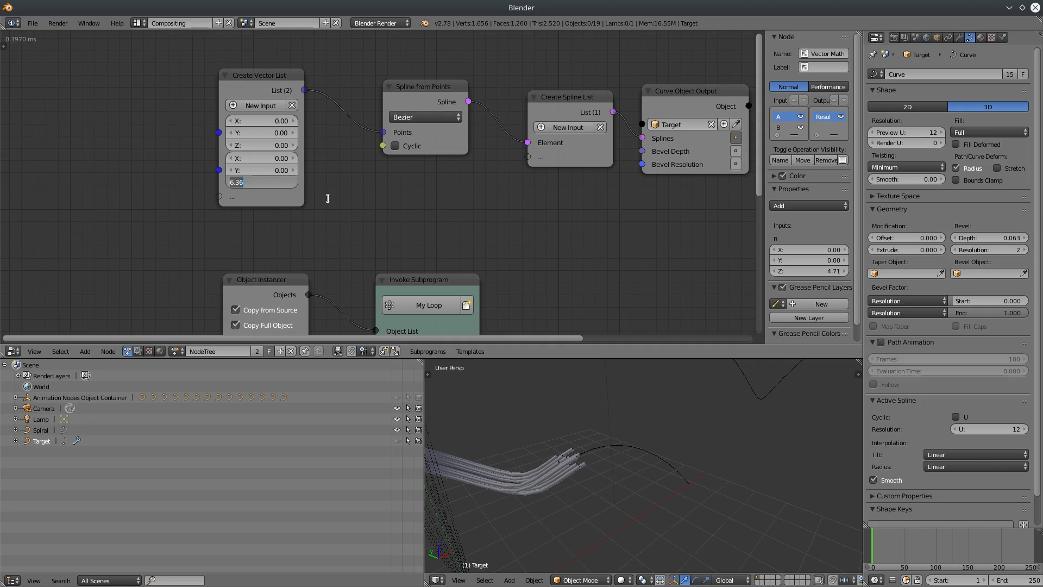
pyautogui.write('5')
pyautogui.press('Return')
# - Reduce the Random Vector node's Scale to 0.89 and inspect the bundle from its open ends
pyautogui.moveTo(506, 251); pyautogui.dragTo(419, 107, button='middle')
pyautogui.moveTo(478, 225); pyautogui.dragTo(279, 86, button='middle')
pyautogui.moveTo(304, 201); pyautogui.dragTo(280, 202)
pyautogui.moveTo(488, 439); pyautogui.dragTo(543, 478, button='middle')
pyautogui.moveTo(586, 466); pyautogui.dragTo(575, 504, button='middle')
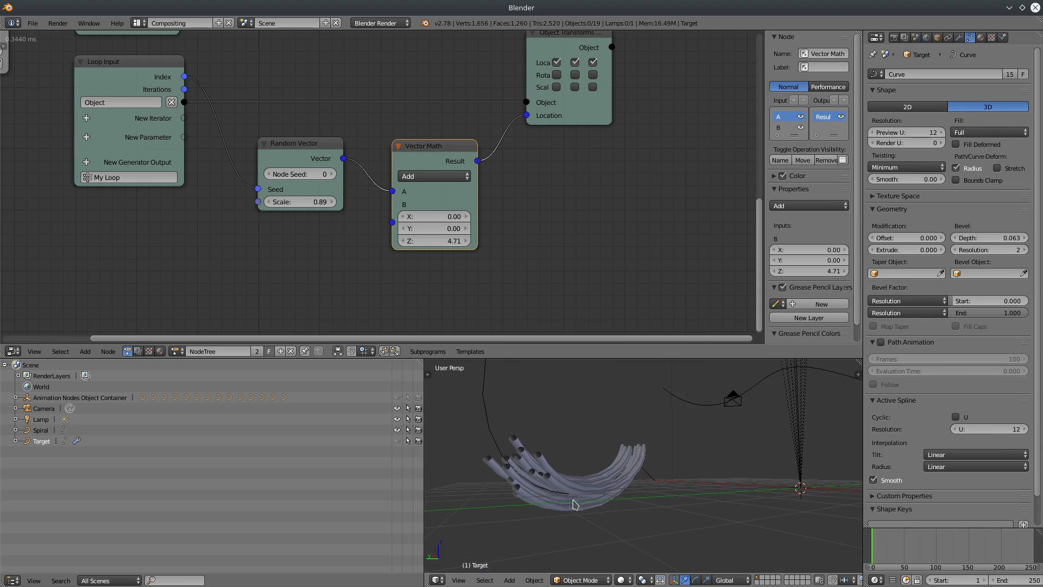
# - Enable X, Y and Z scale on the Object Transforms Output node and space it farther from the Vector Math node
pyautogui.keyDown('shift'); pyautogui.scroll(3, 573, 203); pyautogui.keyUp('shift')
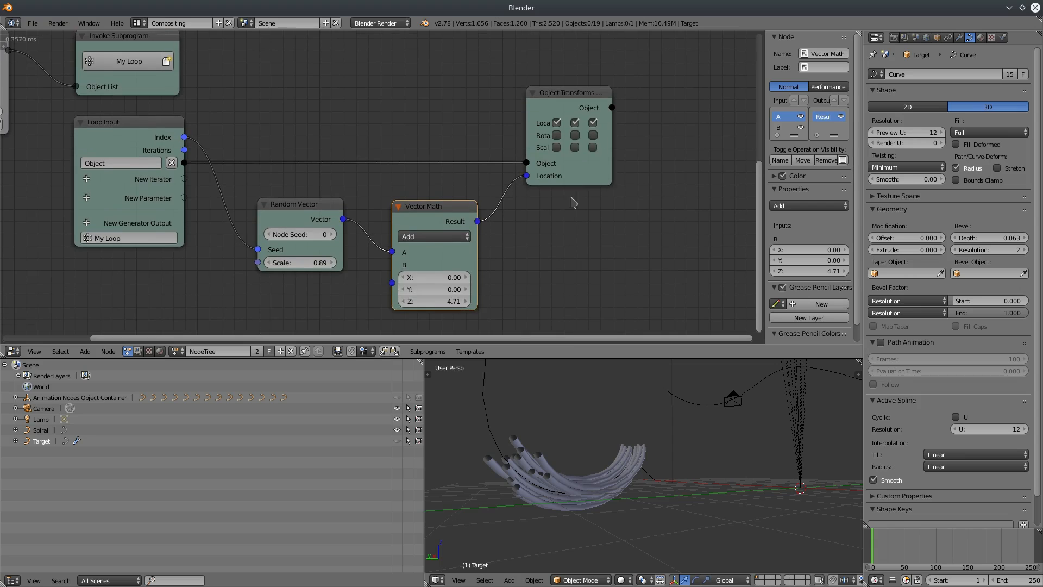
pyautogui.click(556, 148)
pyautogui.click(593, 148)
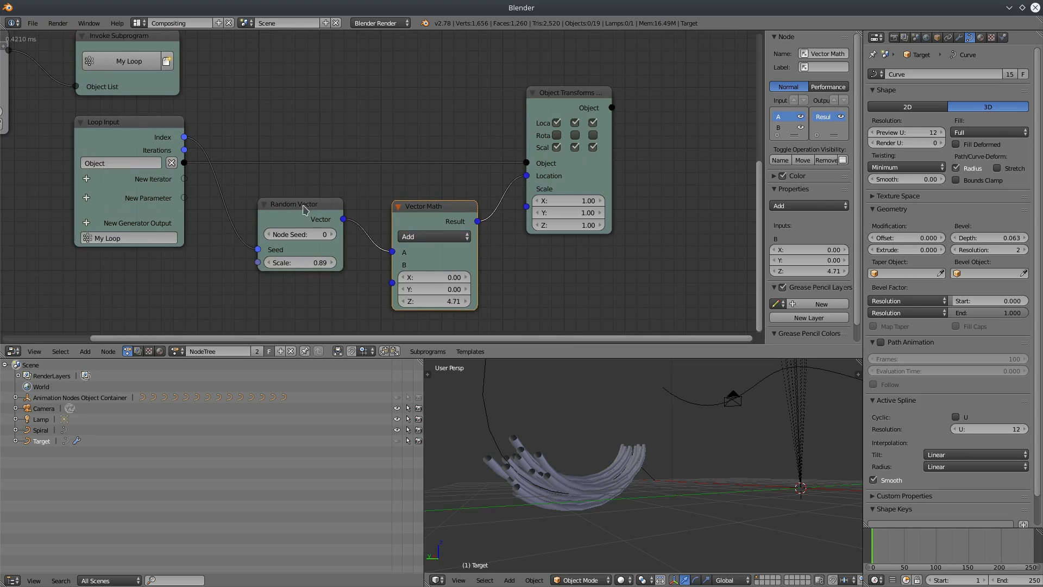
pyautogui.moveTo(431, 217); pyautogui.dragTo(418, 221)
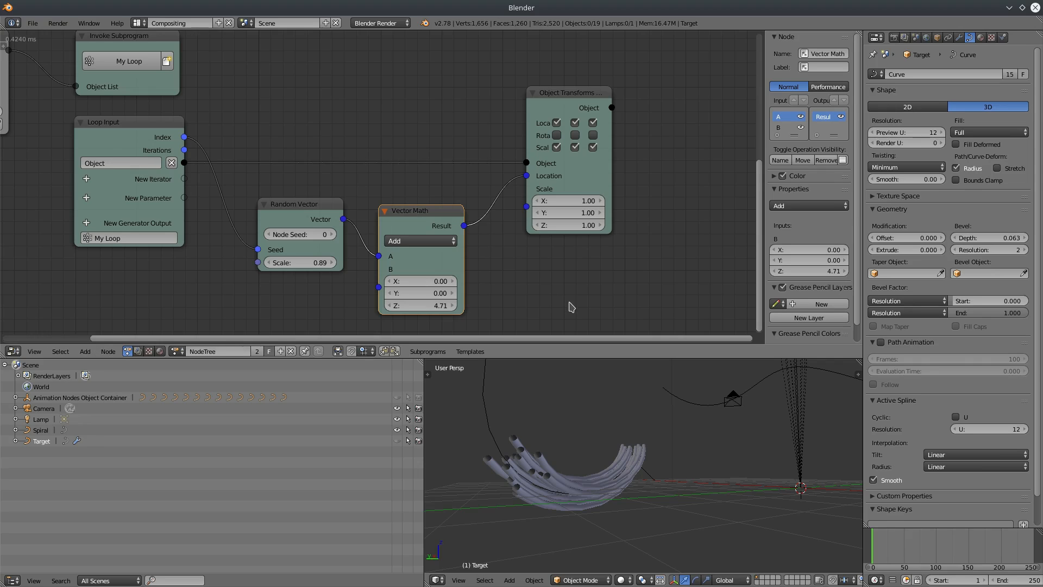
pyautogui.moveTo(563, 100); pyautogui.dragTo(629, 100)
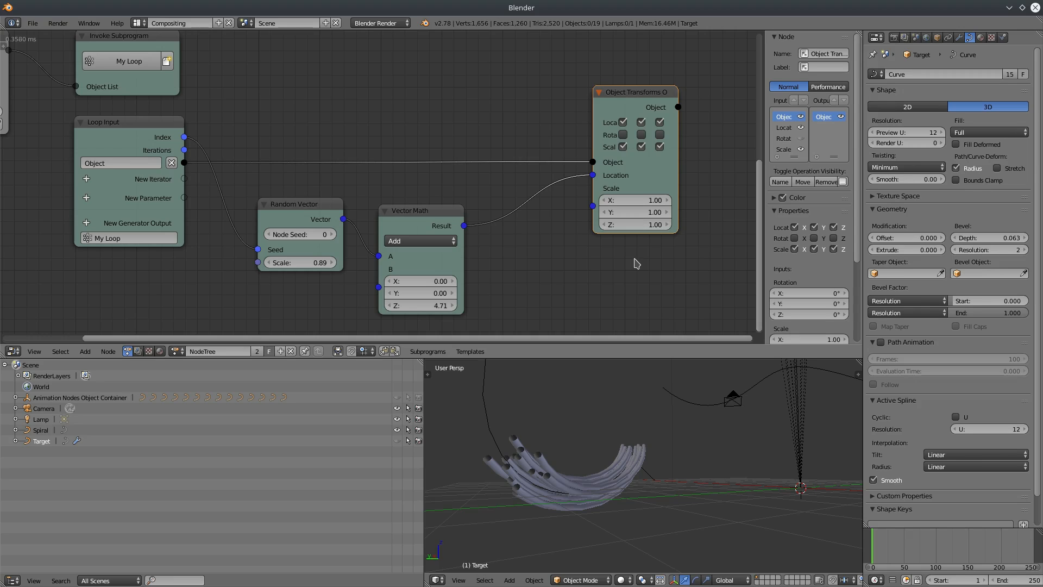
# - Add a Combine Vector node above the Vector Math node and link its Vector output to the transforms node's Scale
pyautogui.click(84, 351)
pyautogui.moveTo(108, 302)
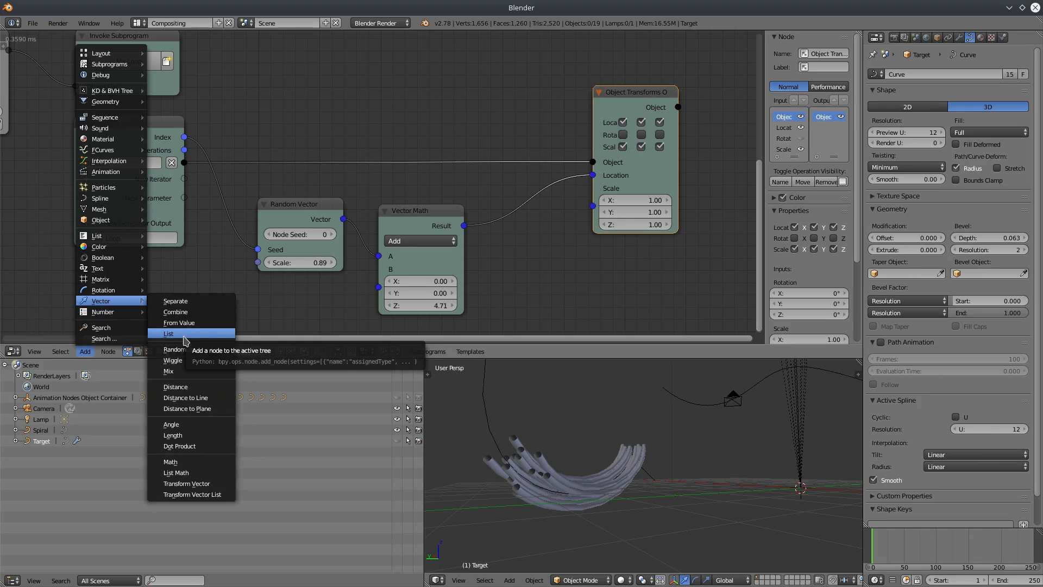
pyautogui.click(183, 312)
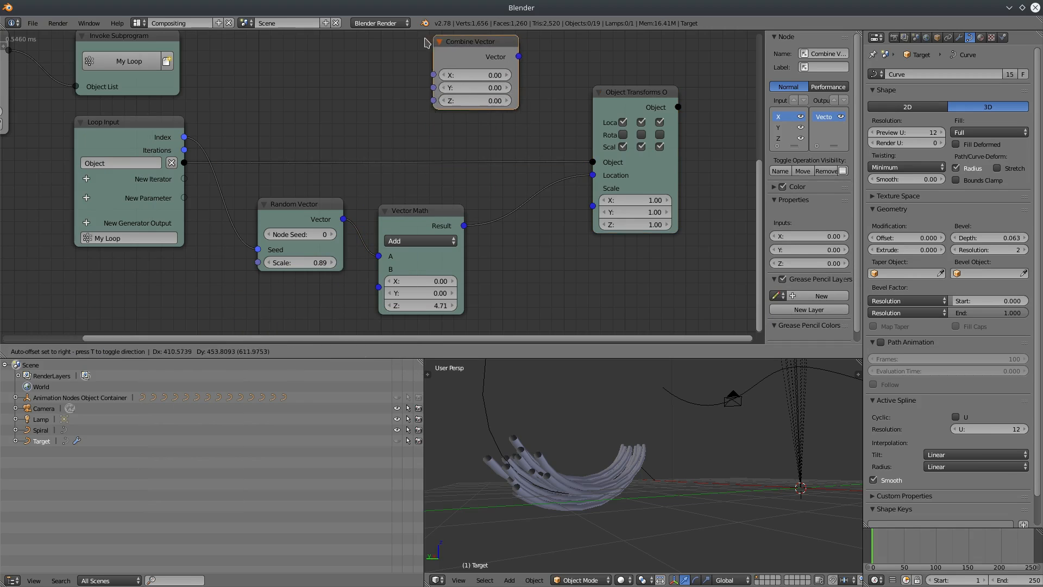
pyautogui.click(401, 63)
pyautogui.moveTo(492, 77); pyautogui.dragTo(545, 129)
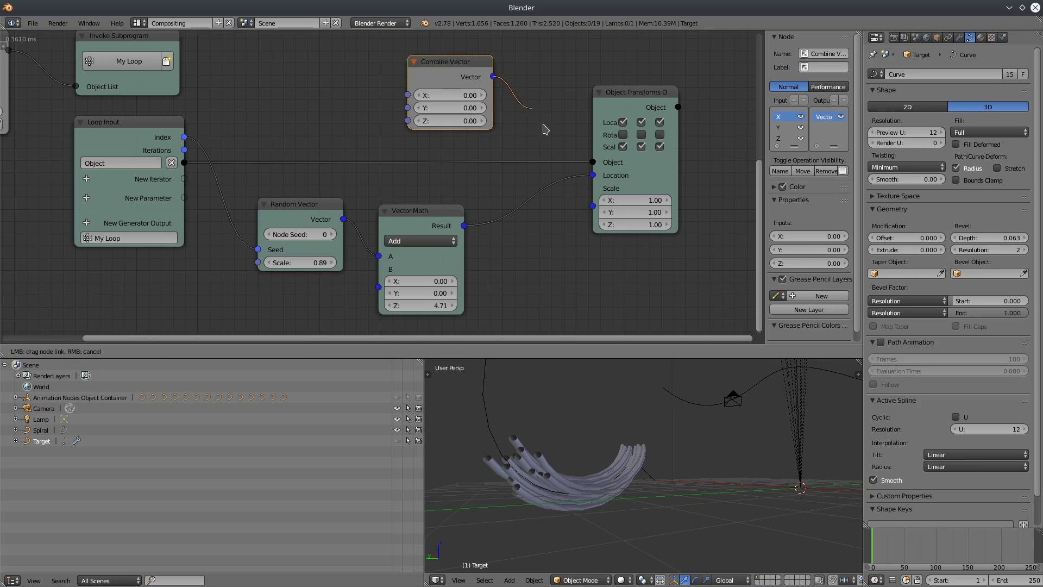
pyautogui.moveTo(598, 203); pyautogui.dragTo(595, 204)
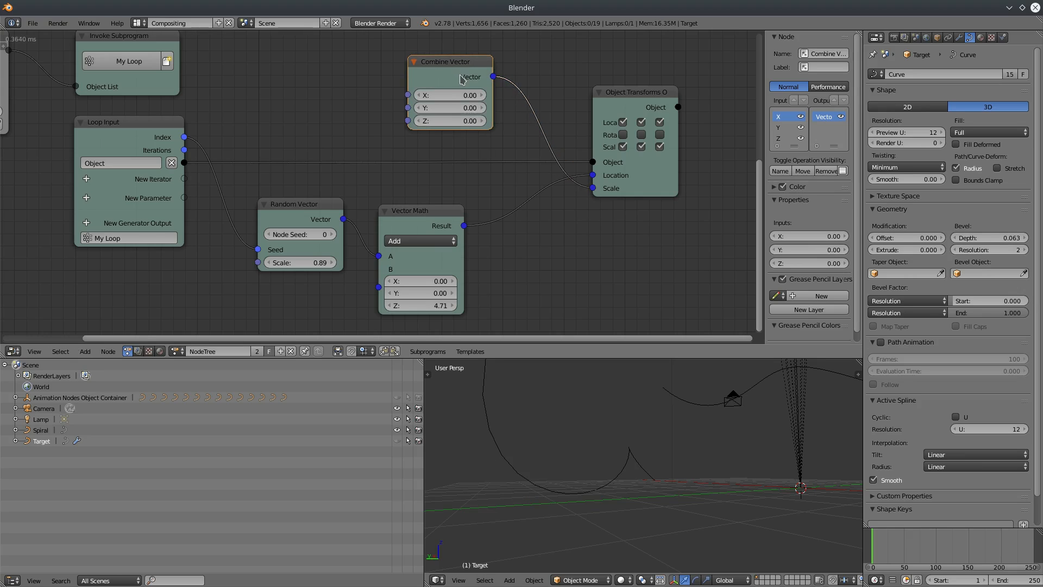
# - Shift the Combine Vector node closer to the transforms node and set its X, Y and Z to 1, trying Z at 0.42 first
pyautogui.moveTo(467, 66); pyautogui.dragTo(486, 65)
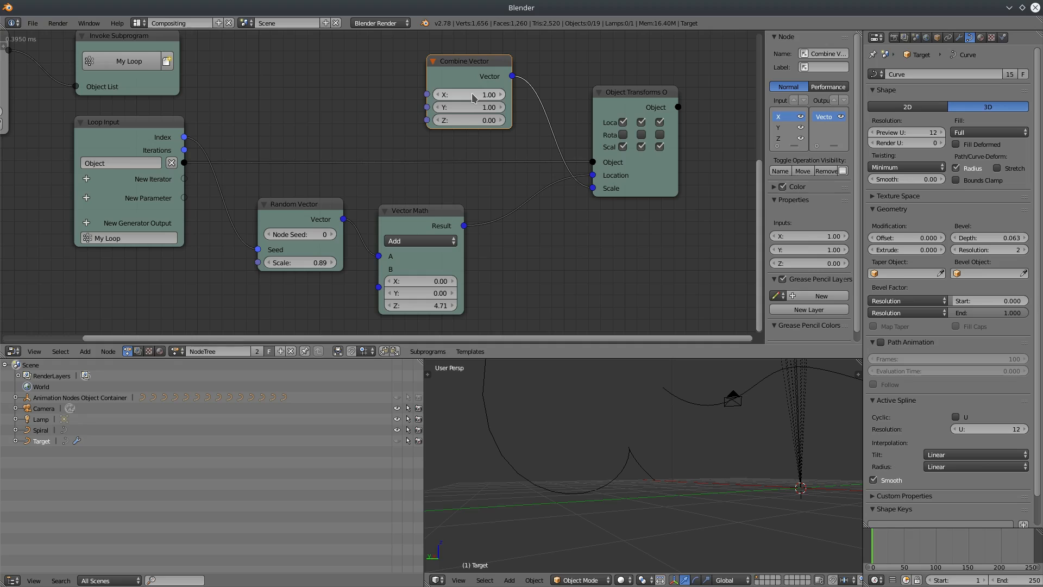
pyautogui.moveTo(471, 120); pyautogui.dragTo(486, 120)
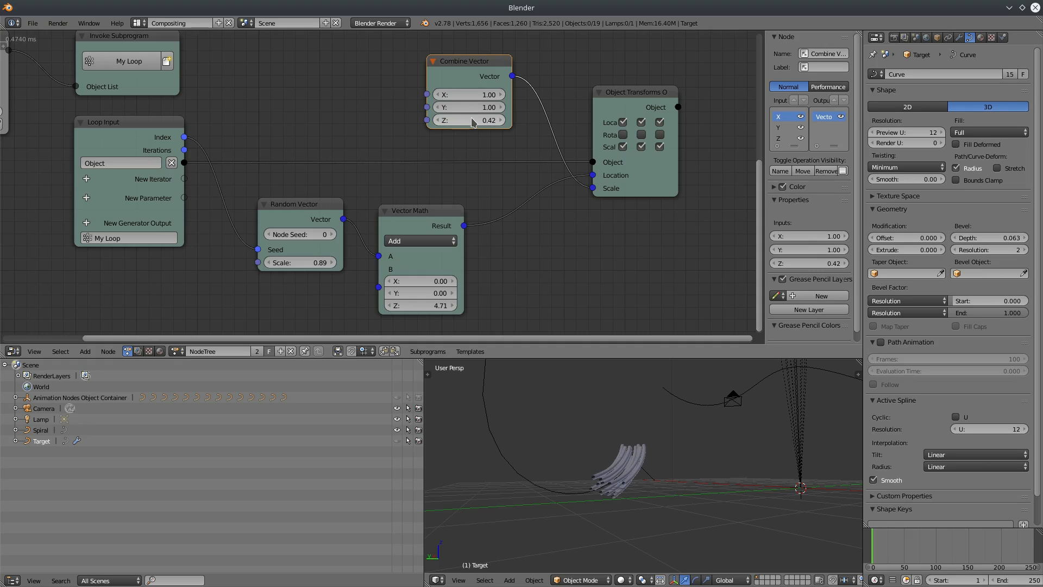
pyautogui.press('Return')
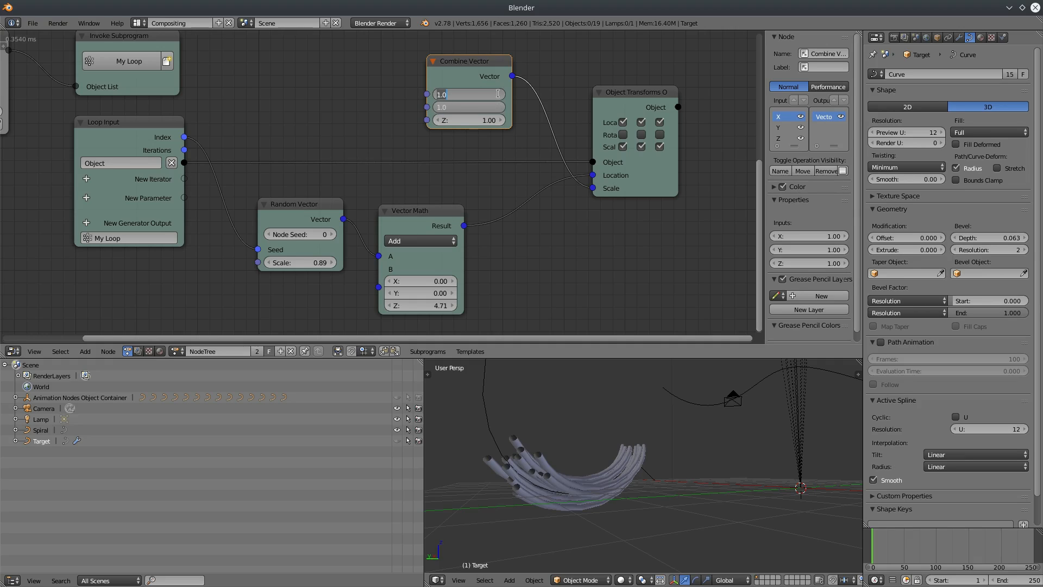
# - Try 0.5 for the Combine Vector node's X and Y, and restore both to 1
pyautogui.press('Return')
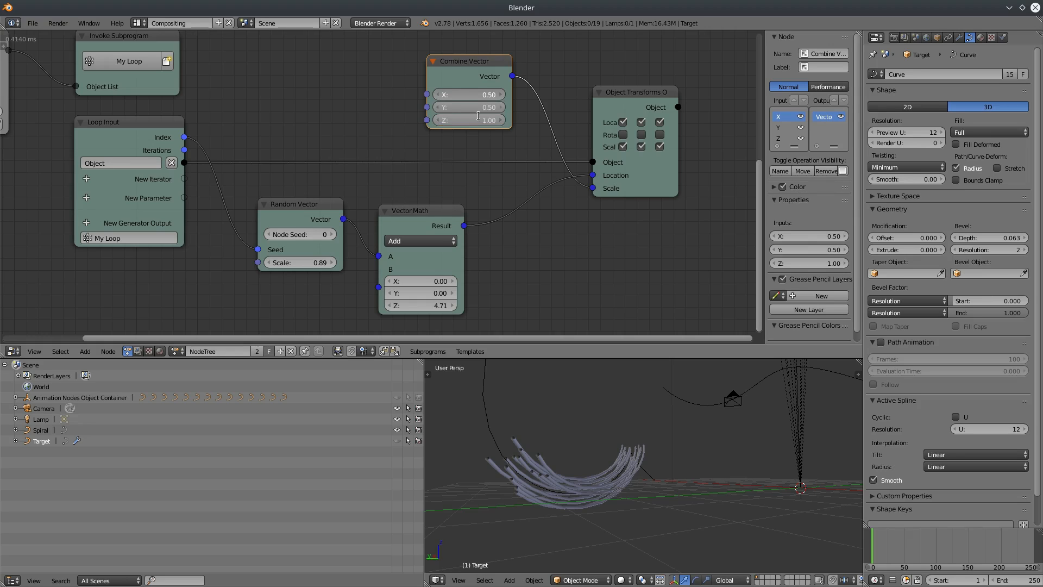
pyautogui.write('1')
pyautogui.press('Return')
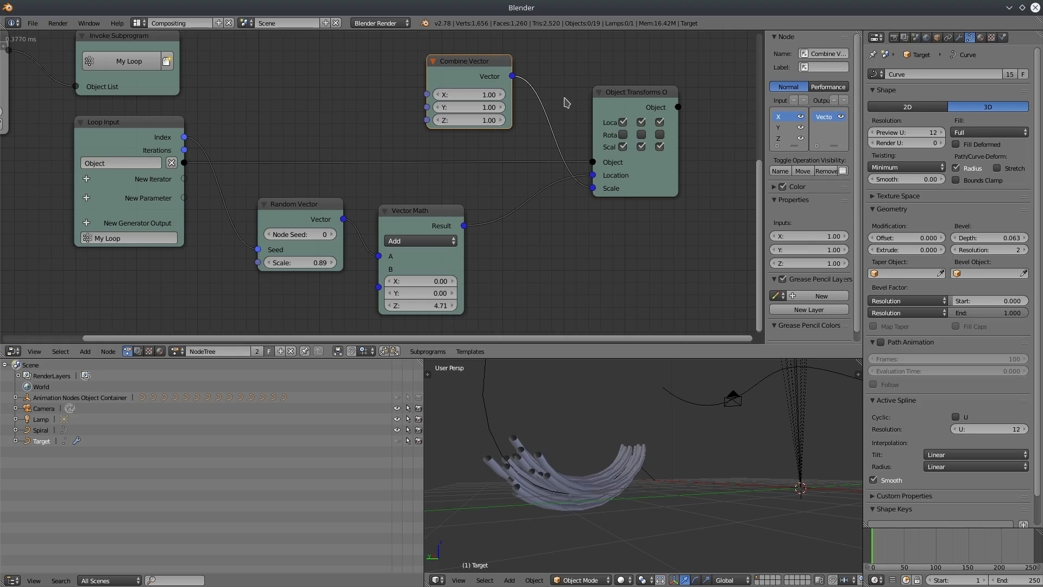
# - Add a Random Number node between the Invoke Subprogram and Combine Vector nodes
pyautogui.click(86, 352)
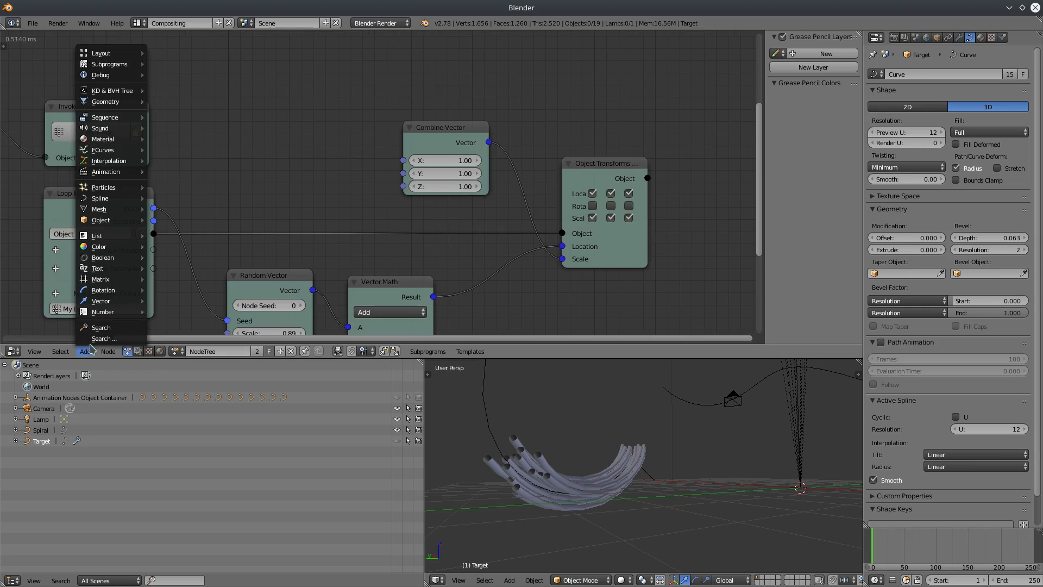
pyautogui.moveTo(108, 302)
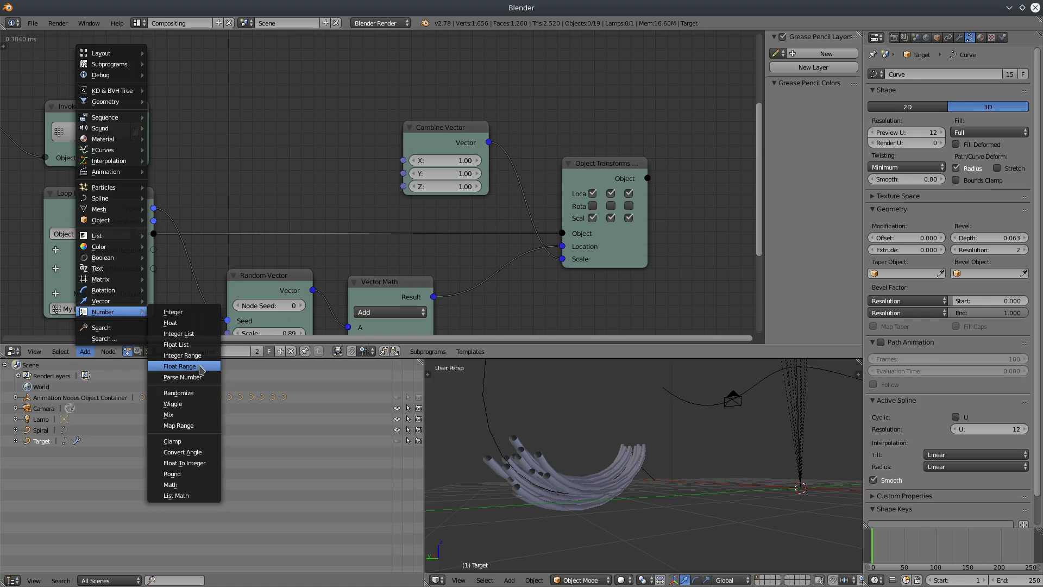
pyautogui.click(179, 393)
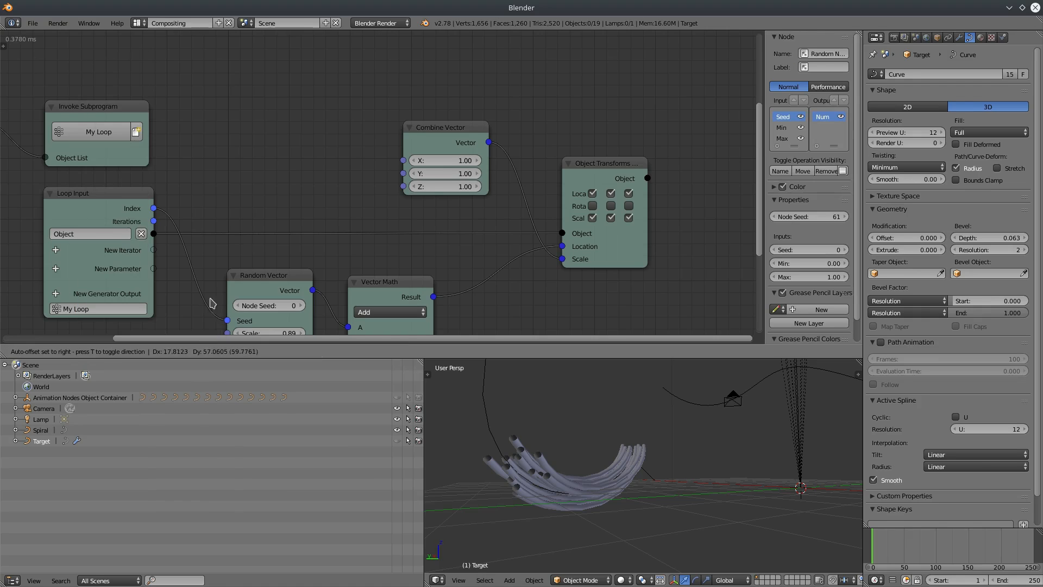
pyautogui.click(257, 106)
# - Link the Random Number output to Combine Vector's X and Y, and the Loop Input's Index to the Random Number's Seed
pyautogui.moveTo(313, 115); pyautogui.dragTo(343, 139)
pyautogui.moveTo(402, 162); pyautogui.dragTo(403, 160)
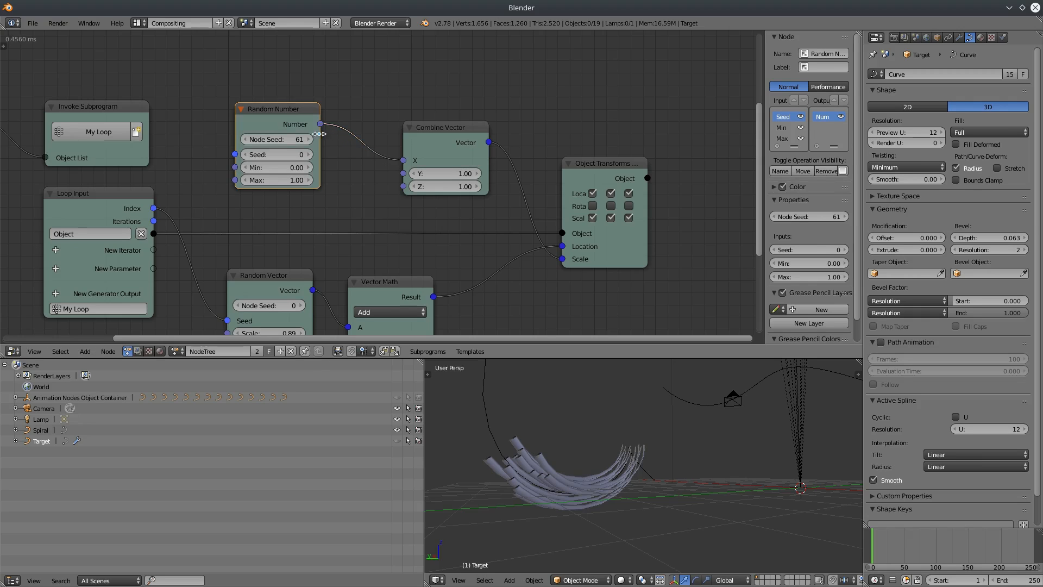
pyautogui.moveTo(320, 124); pyautogui.dragTo(403, 173)
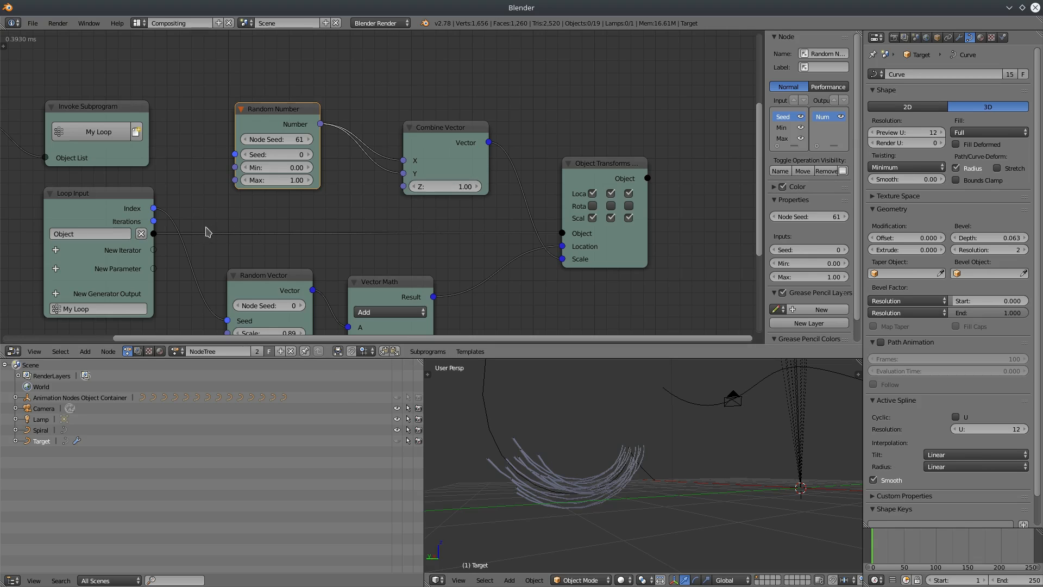
pyautogui.moveTo(155, 208); pyautogui.dragTo(161, 207)
pyautogui.moveTo(247, 154); pyautogui.dragTo(247, 155)
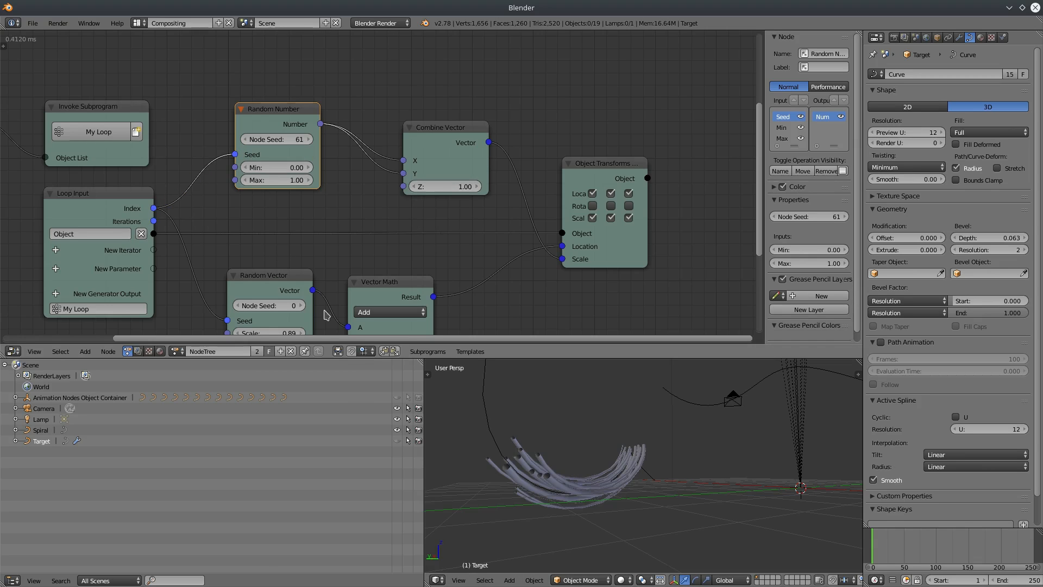
# - Set the Random Number node's Min to 0.10 and Max to 0.76, and inspect the tube thicknesses in the 3D view
pyautogui.moveTo(526, 488); pyautogui.dragTo(559, 477, button='middle')
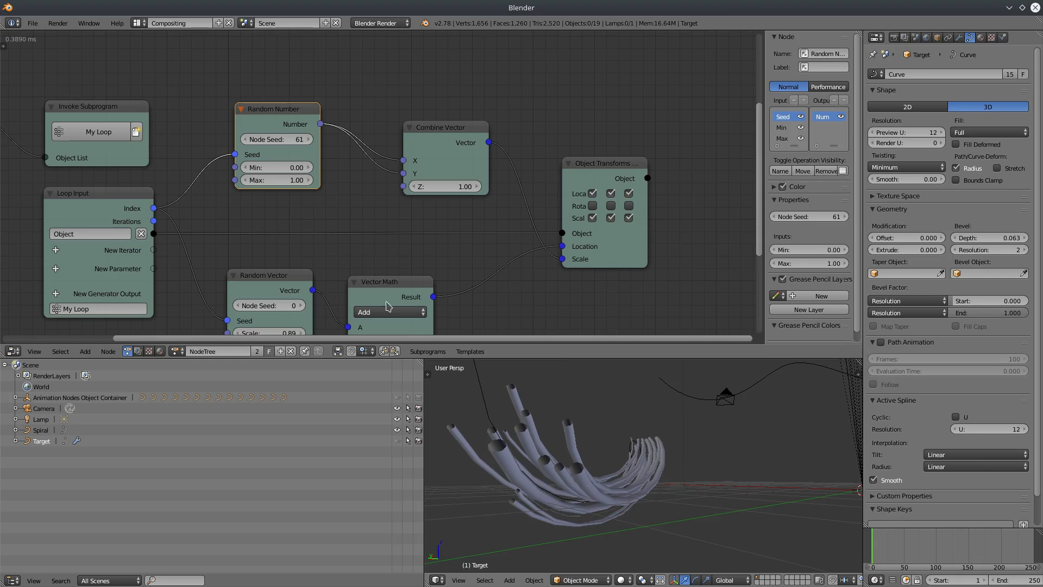
pyautogui.moveTo(276, 167); pyautogui.dragTo(288, 168)
pyautogui.click(276, 167)
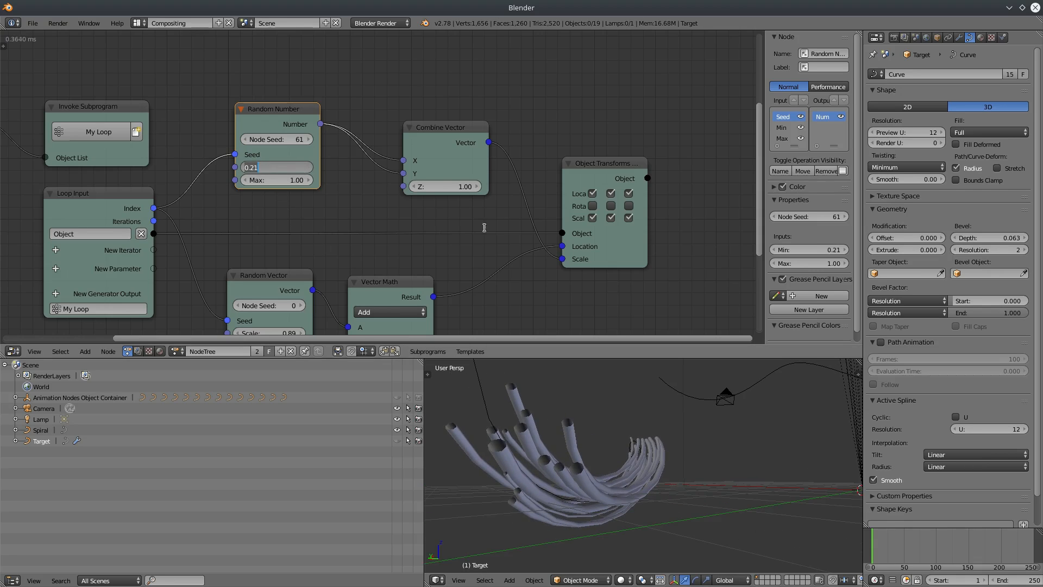
pyautogui.press('Return')
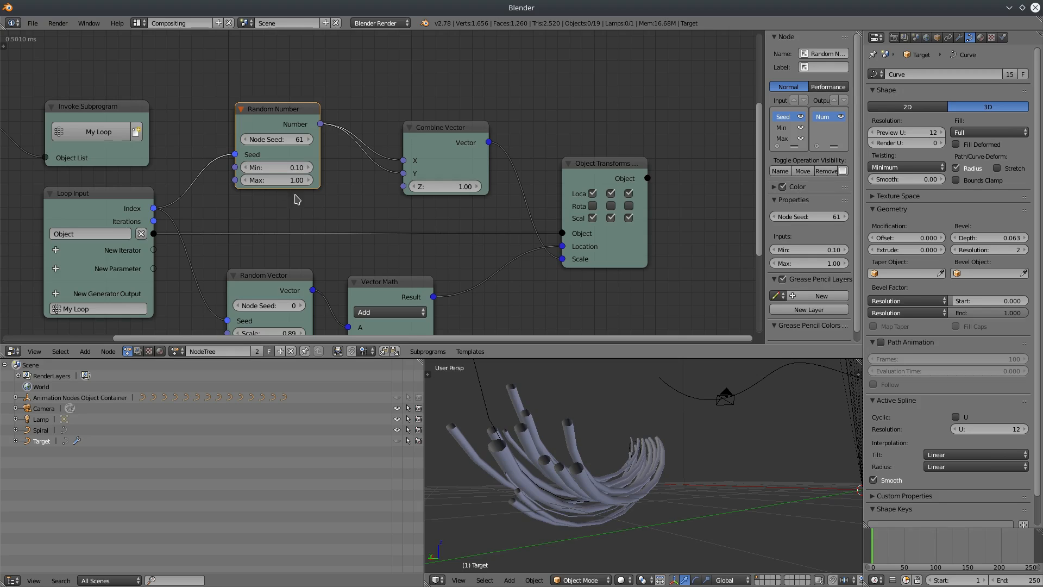
pyautogui.moveTo(279, 180)
pyautogui.mouseDown()
pyautogui.moveTo(305, 180)
pyautogui.moveTo(264, 180)
pyautogui.mouseUp()
pyautogui.moveTo(461, 429); pyautogui.dragTo(679, 472, button='middle')
pyautogui.rightClick(679, 471)
# - Delete the unconnected Separate Vector node below the Random Vector node
pyautogui.moveTo(443, 254); pyautogui.dragTo(386, 111, button='middle')
pyautogui.moveTo(570, 445)
pyautogui.mouseDown(button='middle')
pyautogui.moveTo(507, 438)
pyautogui.moveTo(514, 425)
pyautogui.moveTo(571, 426)
pyautogui.mouseUp(button='middle')
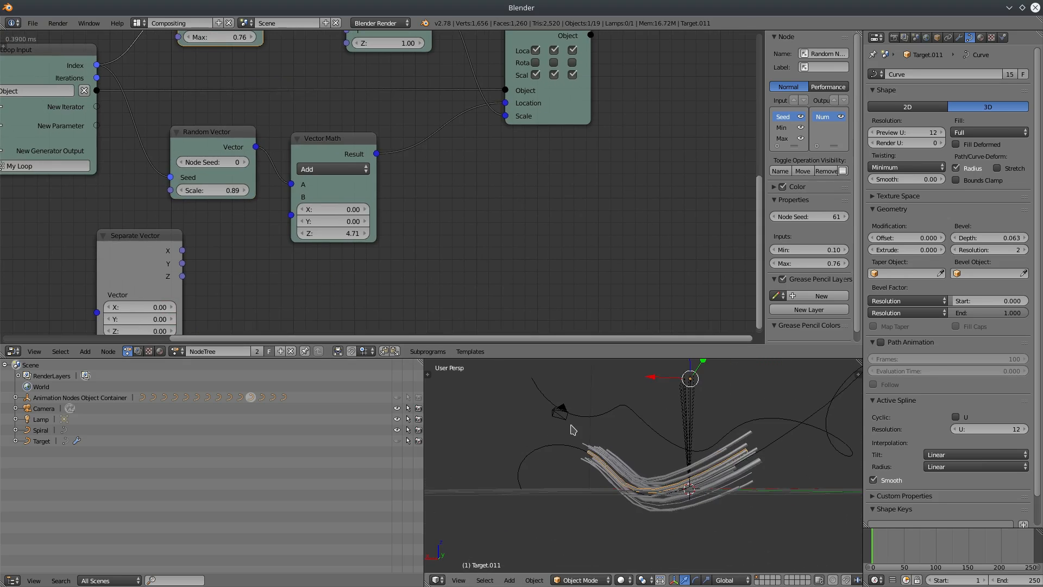
pyautogui.moveTo(422, 267); pyautogui.dragTo(516, 234, button='middle')
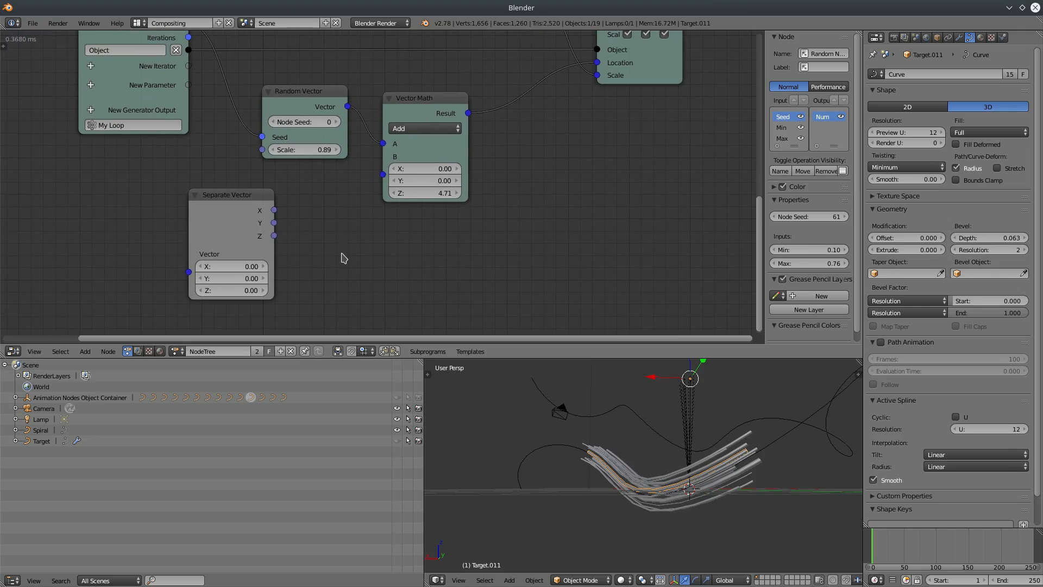
pyautogui.moveTo(350, 244); pyautogui.dragTo(366, 252, button='middle')
pyautogui.moveTo(253, 211); pyautogui.dragTo(180, 210)
pyautogui.press('x')
# - Raise the Random Number node's Max to 1.03
pyautogui.moveTo(373, 217); pyautogui.dragTo(377, 52, button='middle')
pyautogui.moveTo(390, 177); pyautogui.dragTo(351, 124, button='middle')
pyautogui.moveTo(261, 98); pyautogui.dragTo(285, 98)
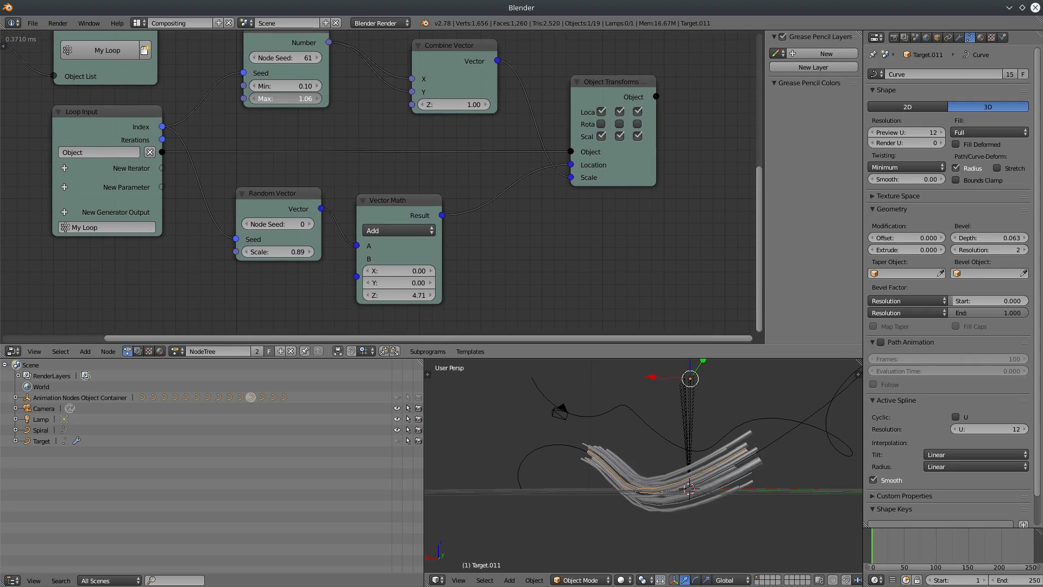
# - Try 3.57 for the Z component of the Vector Math node's B vector
pyautogui.moveTo(630, 465); pyautogui.dragTo(679, 452, button='middle')
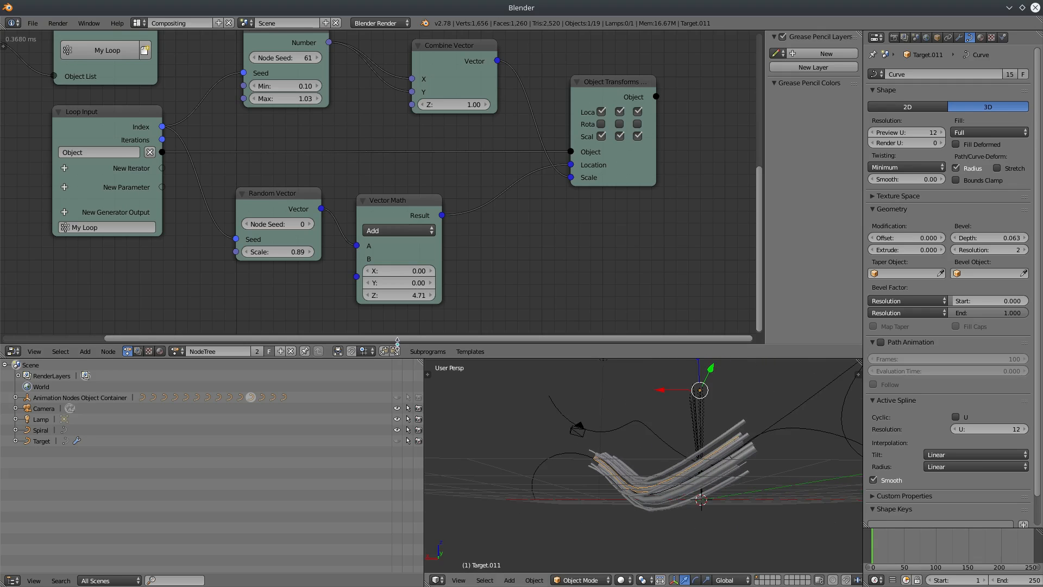
pyautogui.moveTo(312, 298); pyautogui.dragTo(311, 170, button='middle')
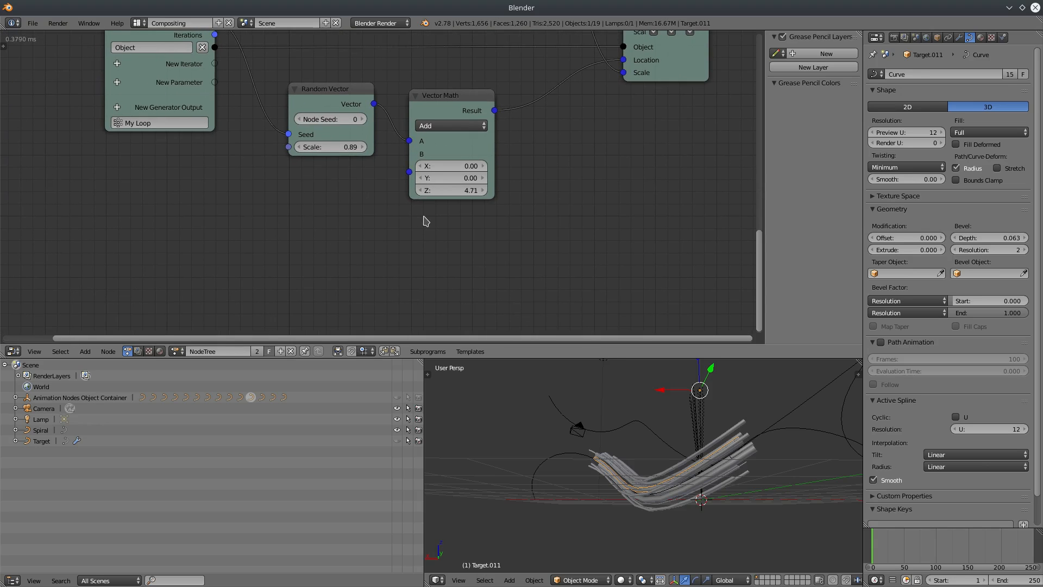
pyautogui.moveTo(450, 191)
pyautogui.mouseDown()
pyautogui.moveTo(441, 190)
pyautogui.moveTo(483, 191)
pyautogui.moveTo(437, 190)
pyautogui.mouseUp()
# - Add a Separate Vector node below the Random Vector node
pyautogui.click(84, 351)
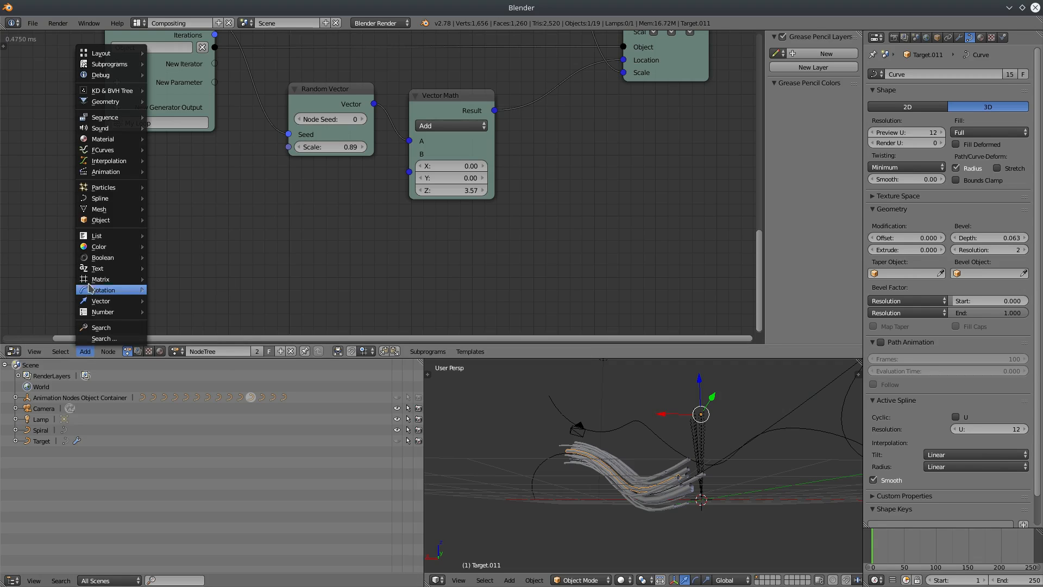
pyautogui.moveTo(116, 307)
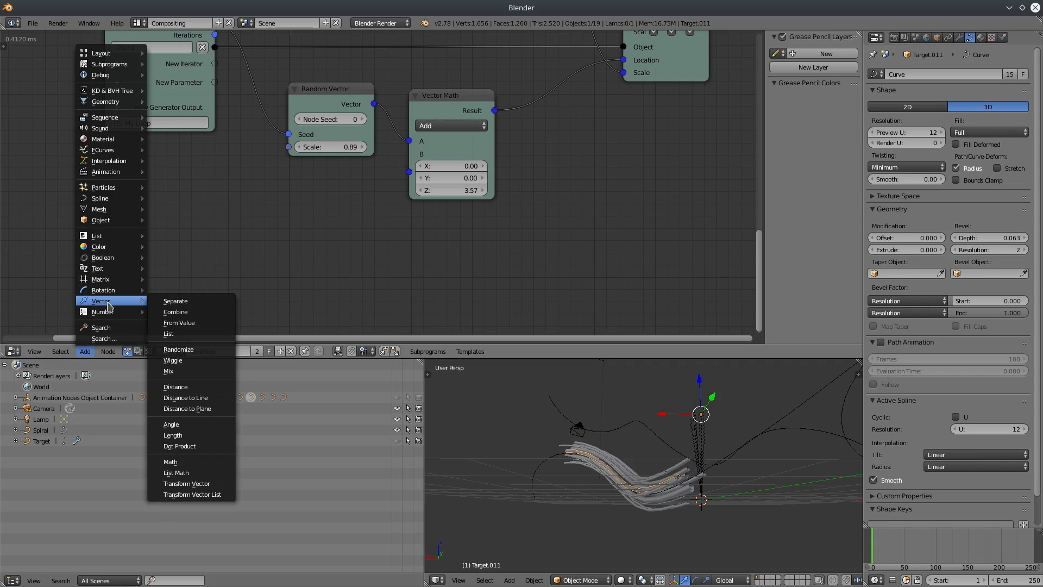
pyautogui.click(174, 304)
pyautogui.click(246, 197)
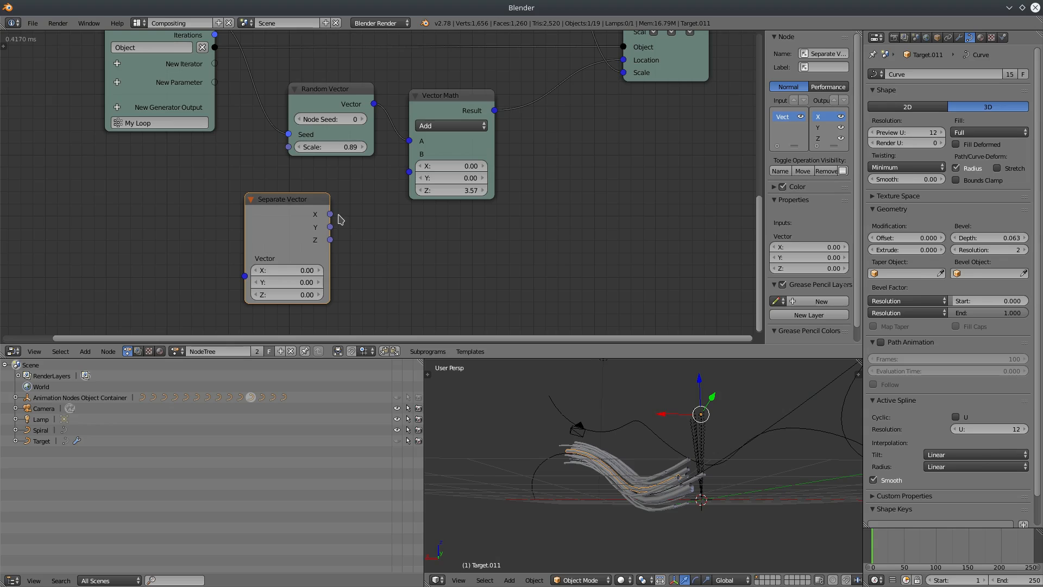
# - Add a Combine Vector node below Random Vector, link its Vector output to Vector Math's B, and set its Z to 5.55
pyautogui.click(84, 351)
pyautogui.moveTo(111, 308)
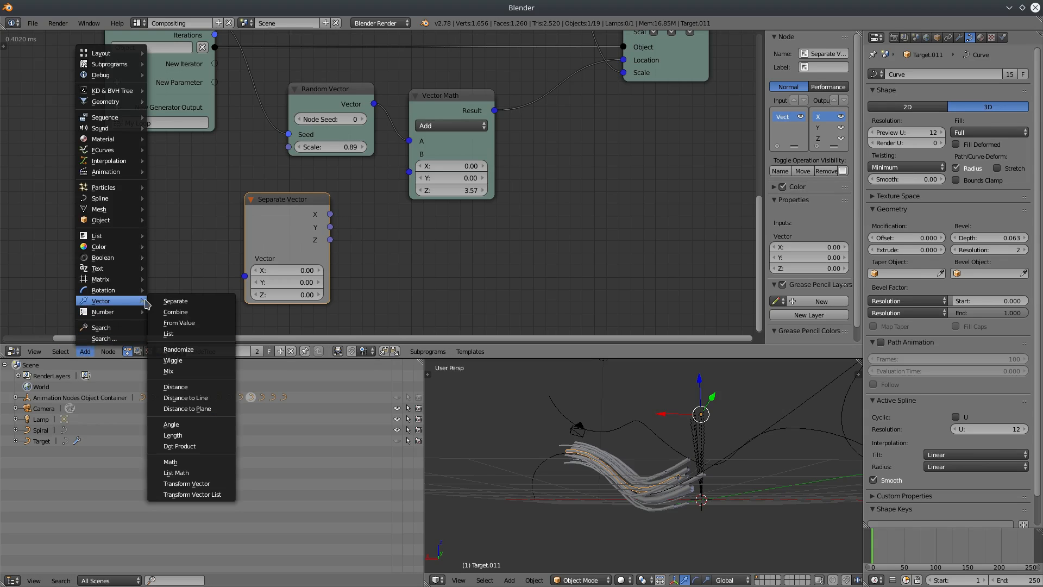
pyautogui.click(179, 310)
pyautogui.click(369, 250)
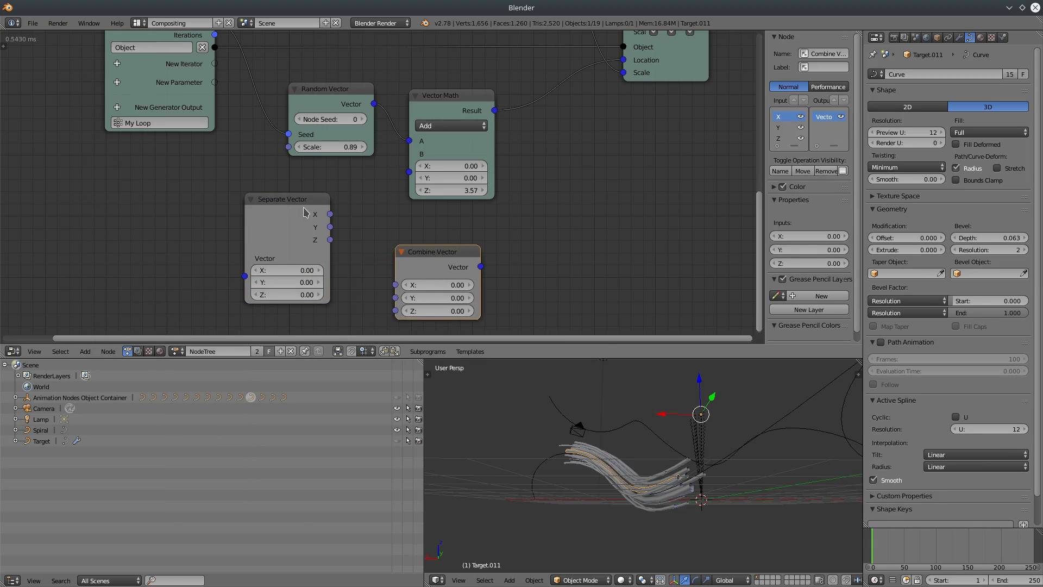
pyautogui.moveTo(304, 212); pyautogui.dragTo(132, 220)
pyautogui.moveTo(426, 259); pyautogui.dragTo(410, 175)
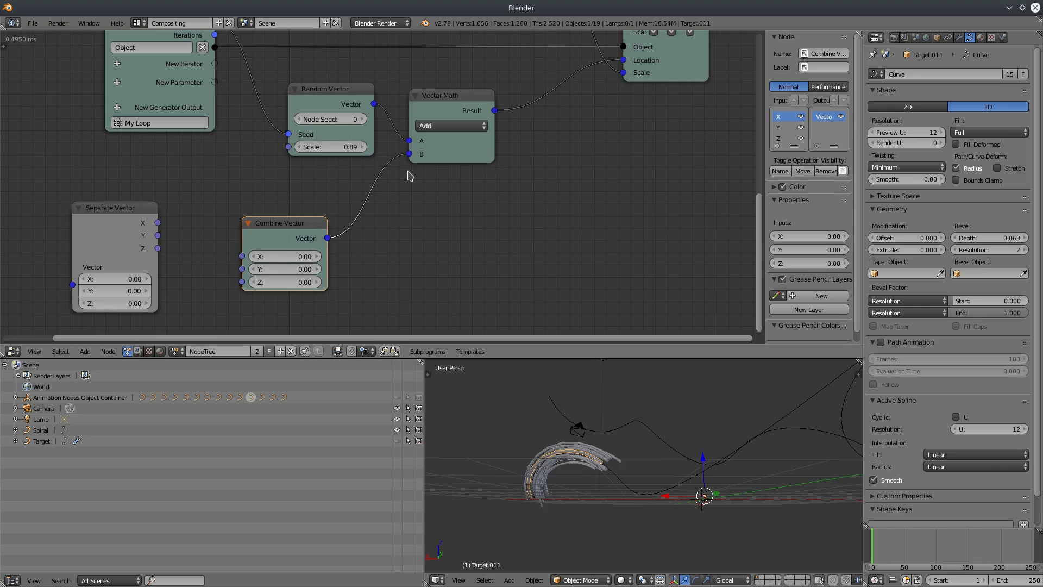
pyautogui.moveTo(381, 254); pyautogui.dragTo(386, 250, button='middle')
pyautogui.moveTo(261, 277); pyautogui.dragTo(265, 279)
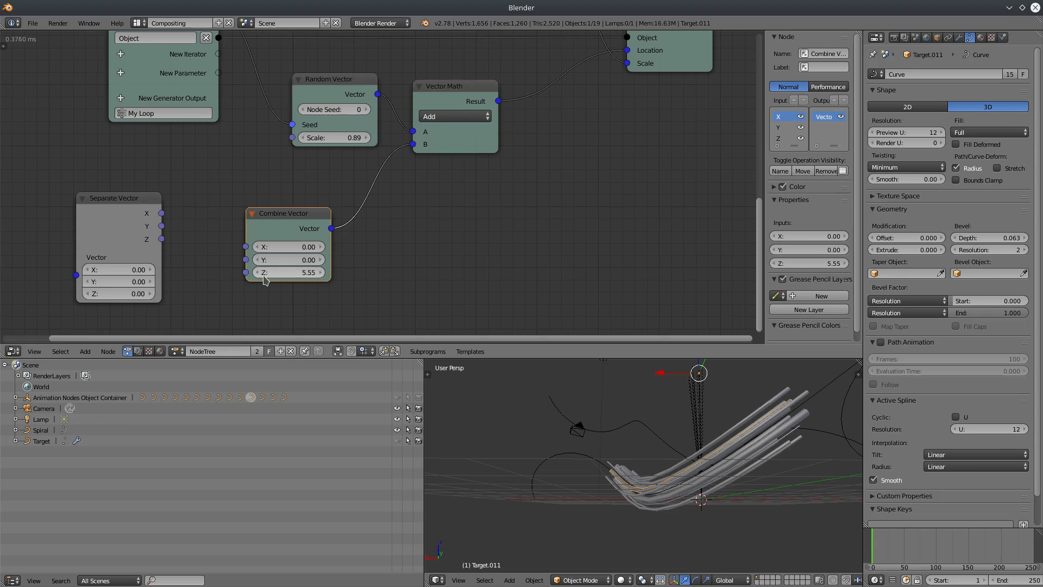
# - Delete the unused Separate Vector node beside the new Combine Vector node
pyautogui.moveTo(164, 242); pyautogui.dragTo(233, 237, button='middle')
pyautogui.moveTo(181, 196); pyautogui.dragTo(83, 193)
pyautogui.press('x')
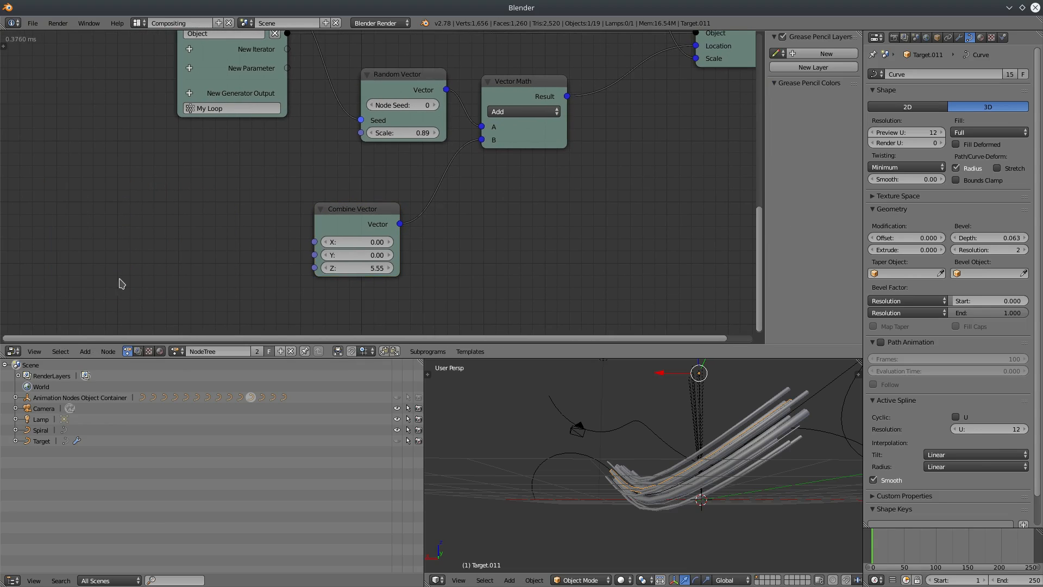
# - Add a Time Info node and link its Frame output to the lower Combine Vector node's Z input
pyautogui.click(82, 352)
pyautogui.moveTo(108, 278)
pyautogui.hotkey('ctrl', 'a')
pyautogui.write('time')
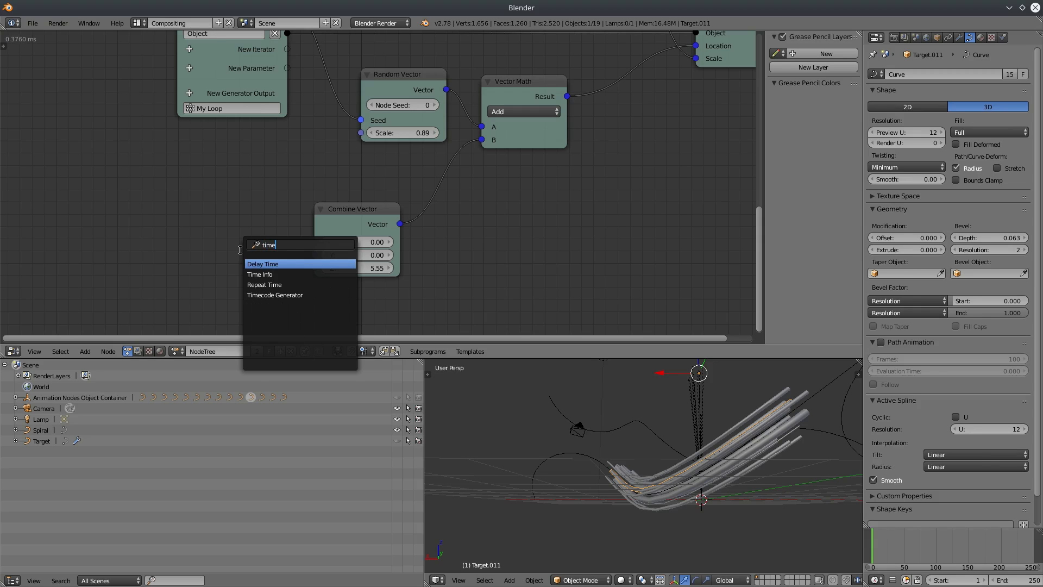
pyautogui.click(260, 274)
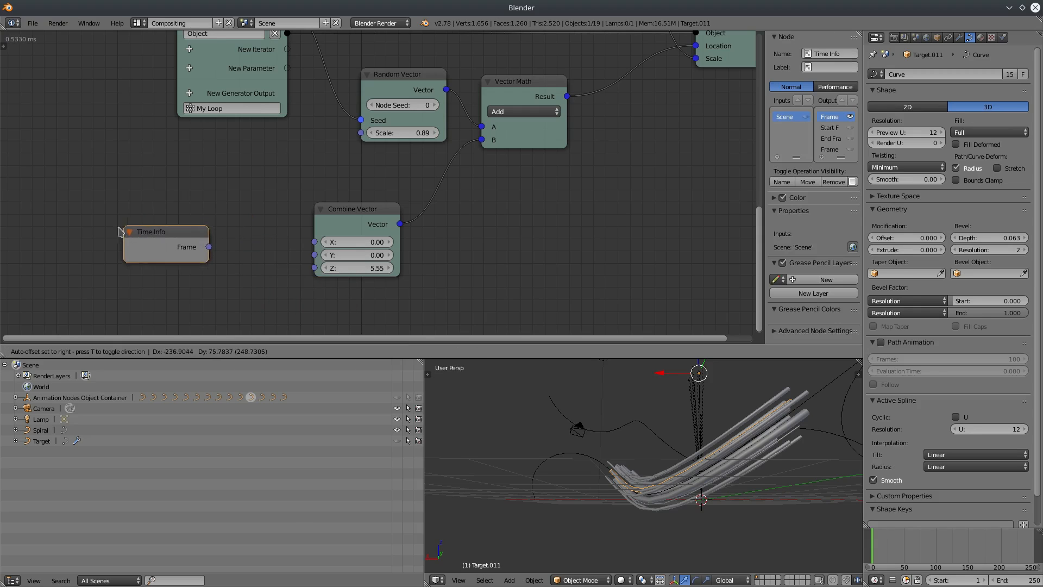
pyautogui.click(199, 250)
pyautogui.moveTo(199, 250); pyautogui.dragTo(136, 256)
pyautogui.moveTo(876, 547)
pyautogui.mouseDown()
pyautogui.moveTo(889, 547)
pyautogui.moveTo(869, 547)
pyautogui.mouseUp()
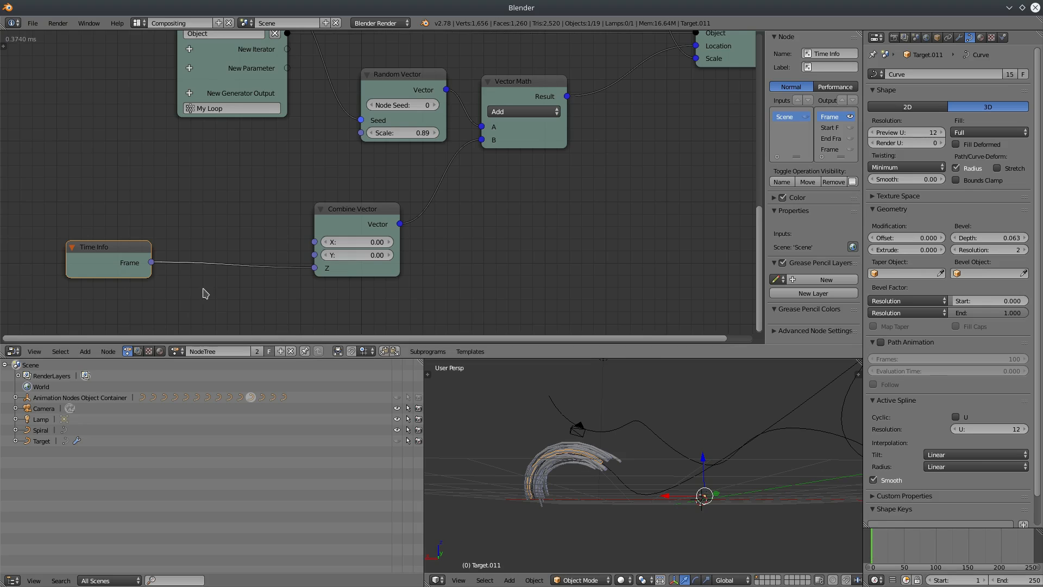
# - Insert a number Math node into the link between the Time Info and Combine Vector nodes
pyautogui.moveTo(206, 293); pyautogui.dragTo(253, 263, button='middle')
pyautogui.click(87, 352)
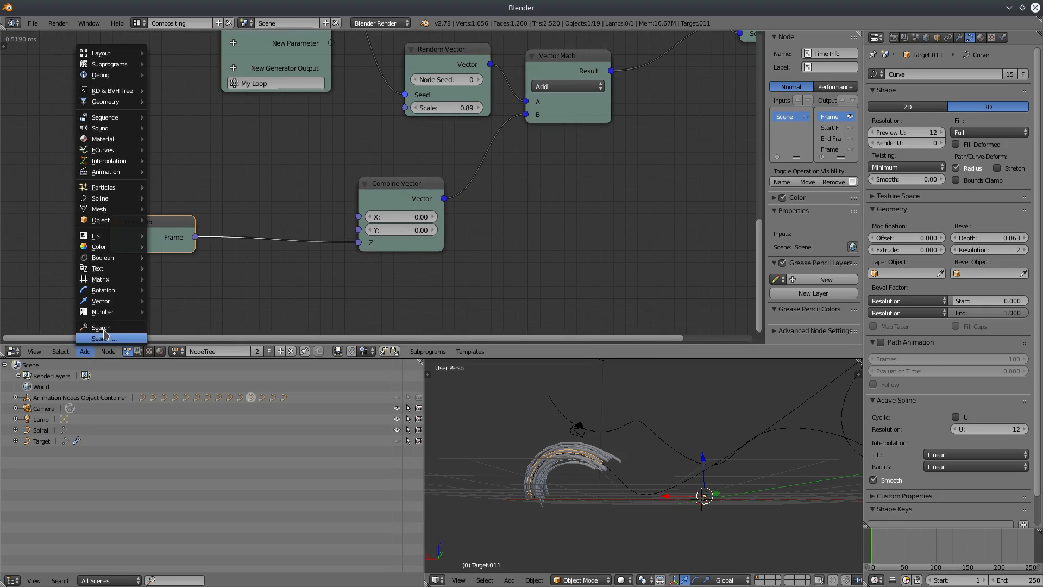
pyautogui.moveTo(111, 314)
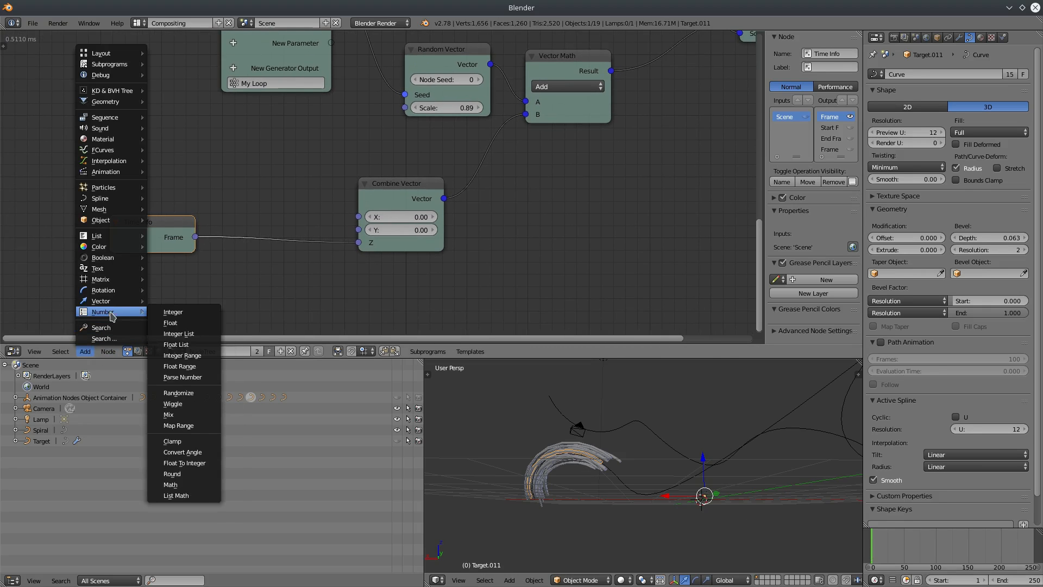
pyautogui.click(173, 484)
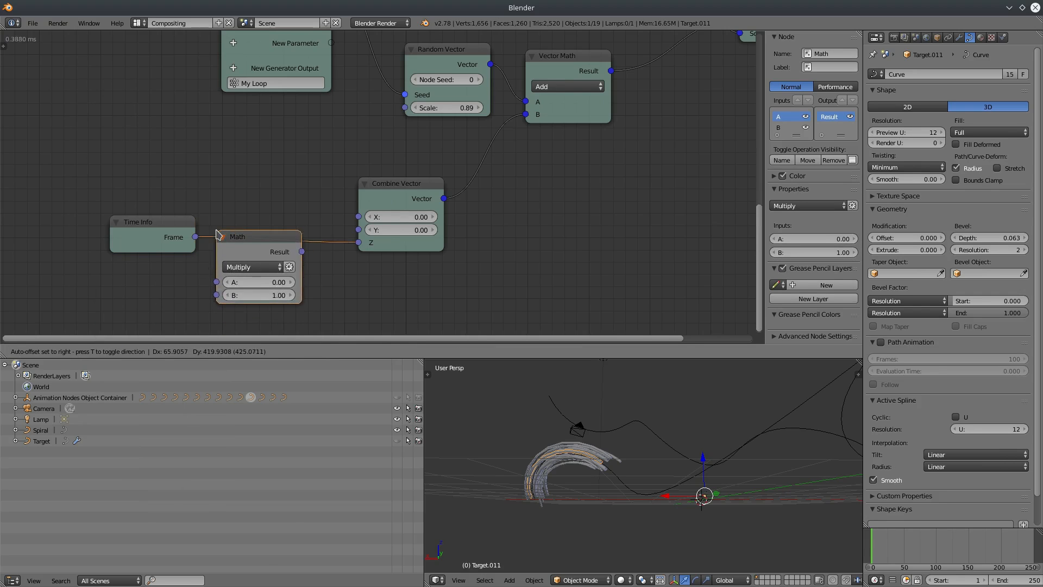
pyautogui.click(195, 286)
# - Try Divide as the Math node's operation, return it to Multiply, and set B to 0.1
pyautogui.click(303, 249)
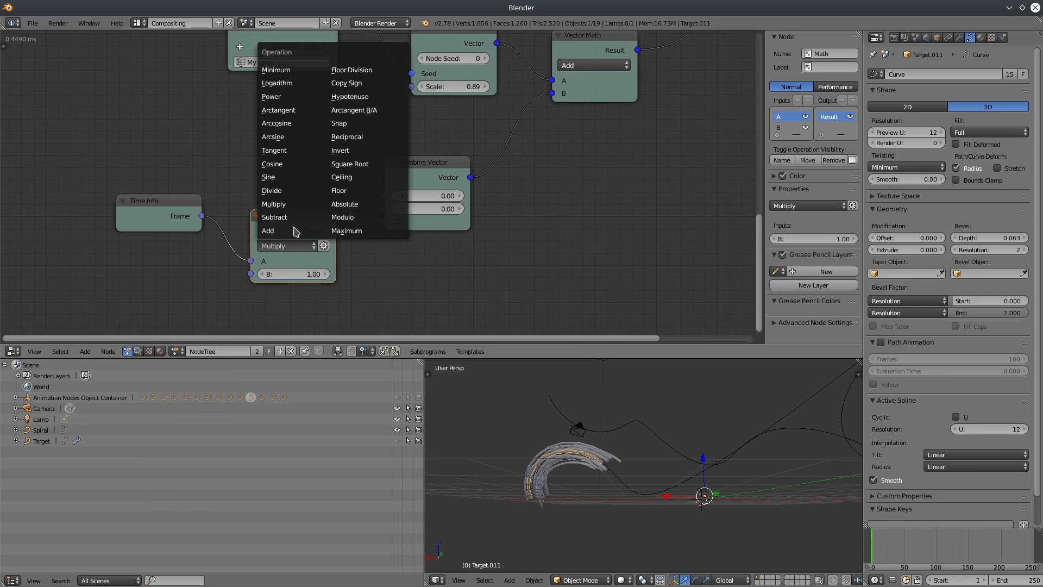
pyautogui.click(273, 192)
pyautogui.click(291, 248)
pyautogui.click(273, 203)
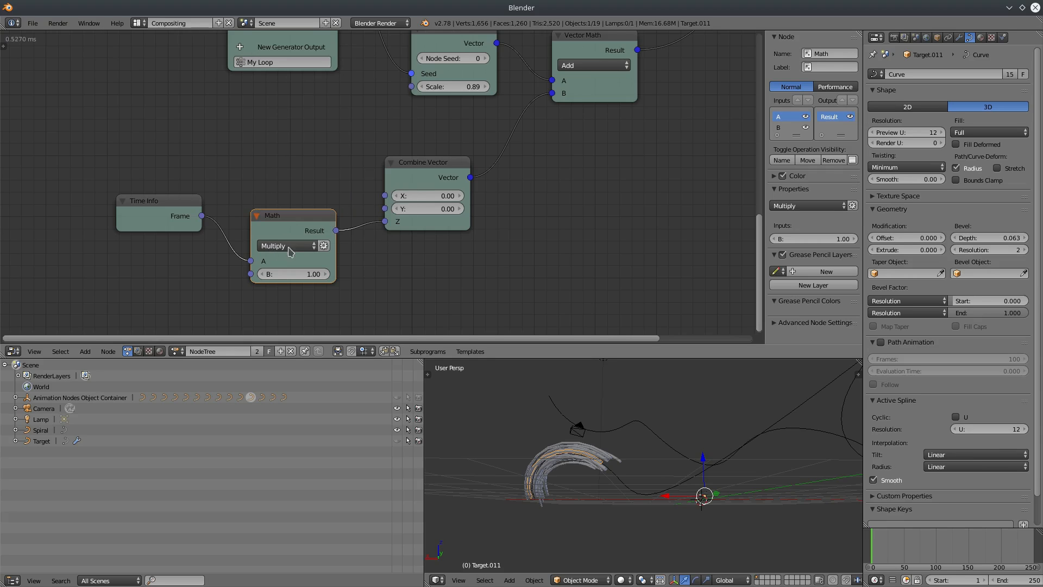
pyautogui.click(296, 274)
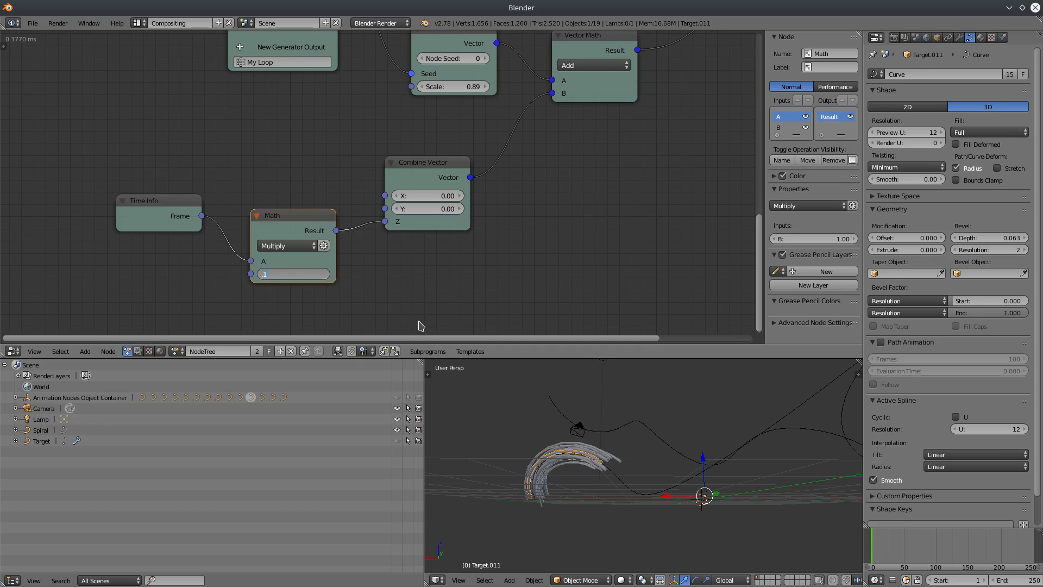
pyautogui.write('.1')
pyautogui.press('Return')
# - Scrub the timeline forward to frame 43 and back to check the bundle's movement along the spiral
pyautogui.moveTo(873, 544); pyautogui.dragTo(899, 559)
pyautogui.moveTo(764, 484); pyautogui.dragTo(769, 511, button='middle')
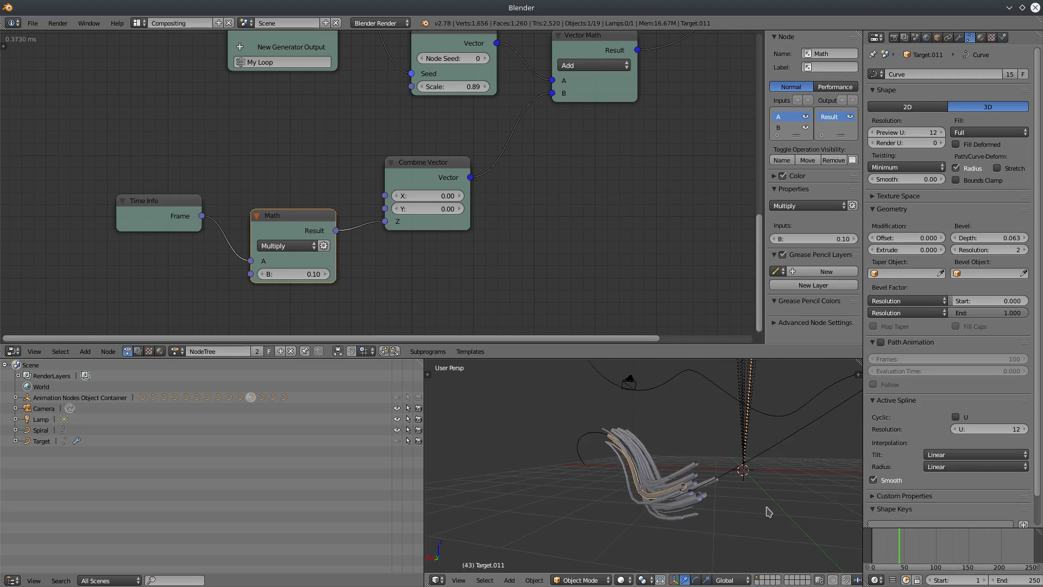
pyautogui.moveTo(907, 548); pyautogui.dragTo(872, 549)
# - Play the animation, examine the moving bundle from several angles in a maximized 3D view, and stop the playback
pyautogui.hotkey('shift', 'a')
pyautogui.hotkey('alt', 'a')
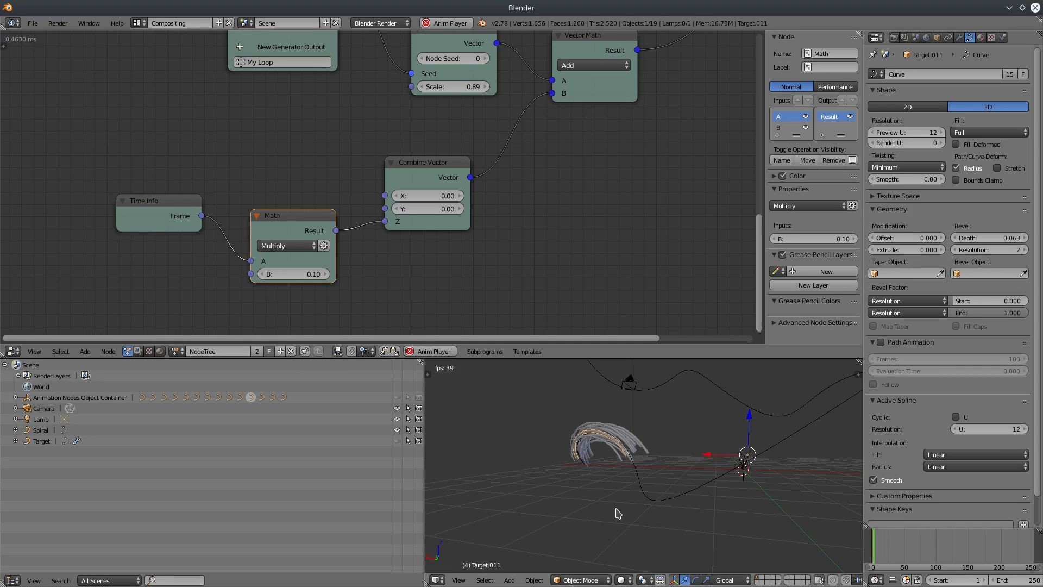
pyautogui.moveTo(545, 479); pyautogui.dragTo(565, 479, button='middle')
pyautogui.hotkey('ctrl', 'space')
pyautogui.moveTo(513, 421); pyautogui.dragTo(502, 384, button='middle')
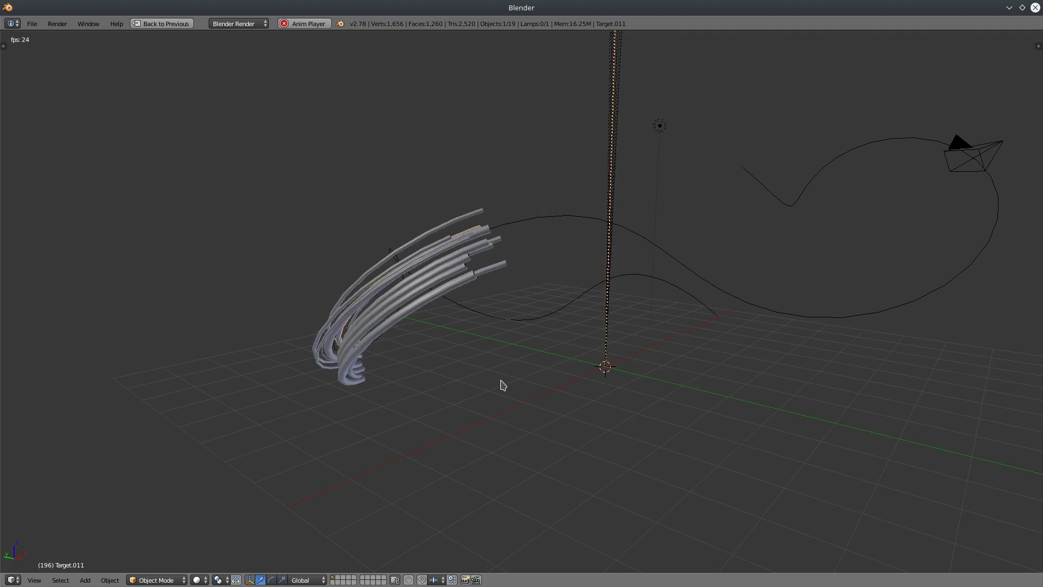
pyautogui.moveTo(679, 414); pyautogui.dragTo(701, 426, button='middle')
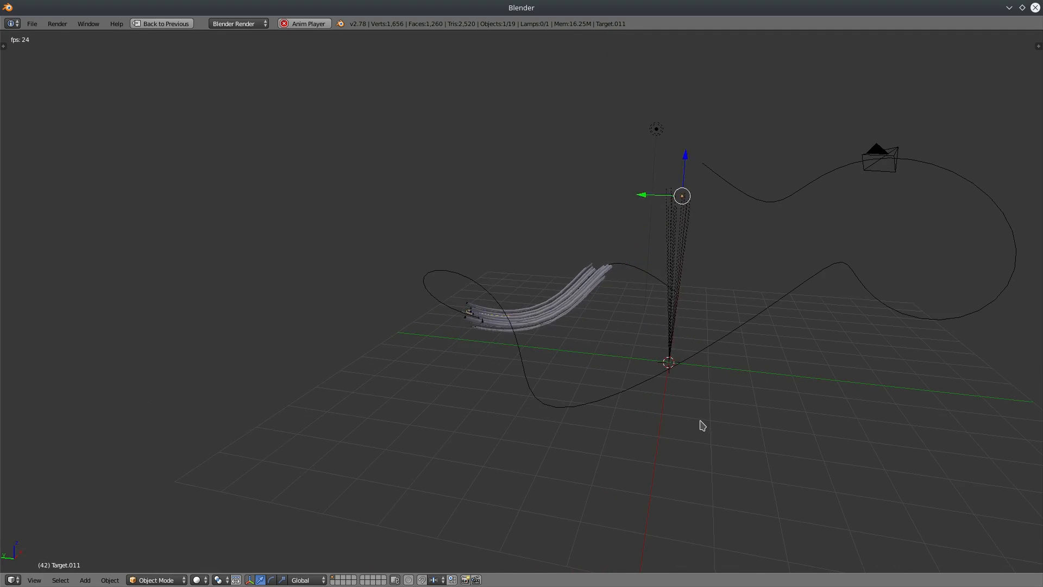
pyautogui.hotkey('ctrl', 'Up')
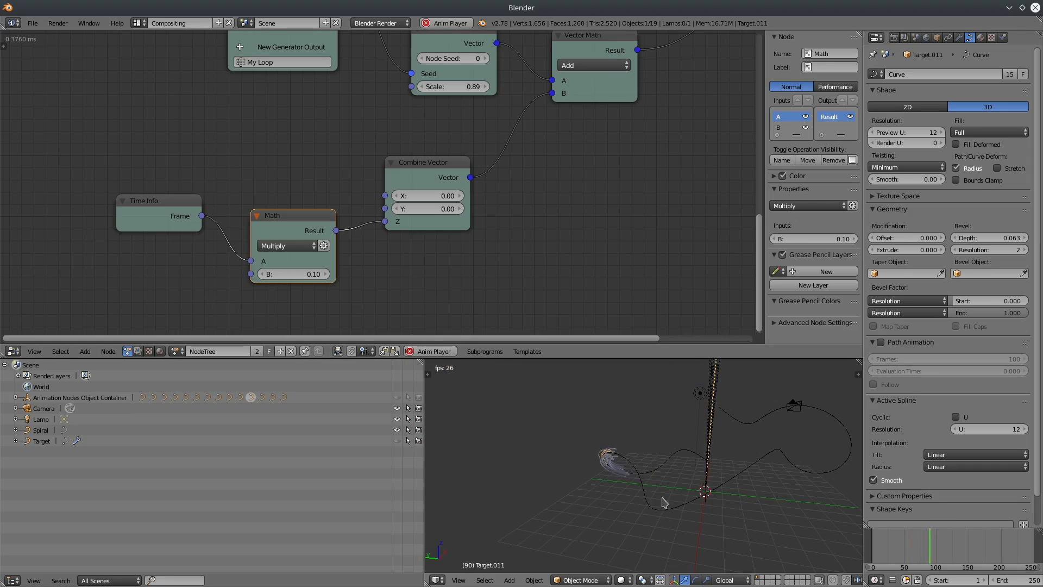
pyautogui.press('Escape')
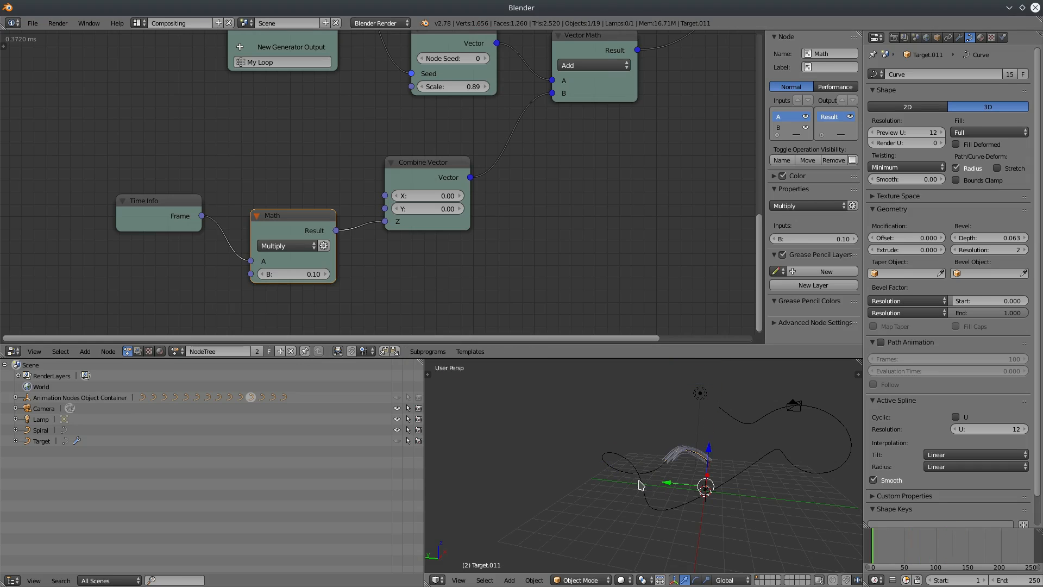
# - Scrub the timeline to frame 105 and examine the bundle up close
pyautogui.moveTo(565, 488); pyautogui.dragTo(610, 489, button='middle')
pyautogui.moveTo(880, 547); pyautogui.dragTo(939, 552)
pyautogui.scroll(6, 706, 462)
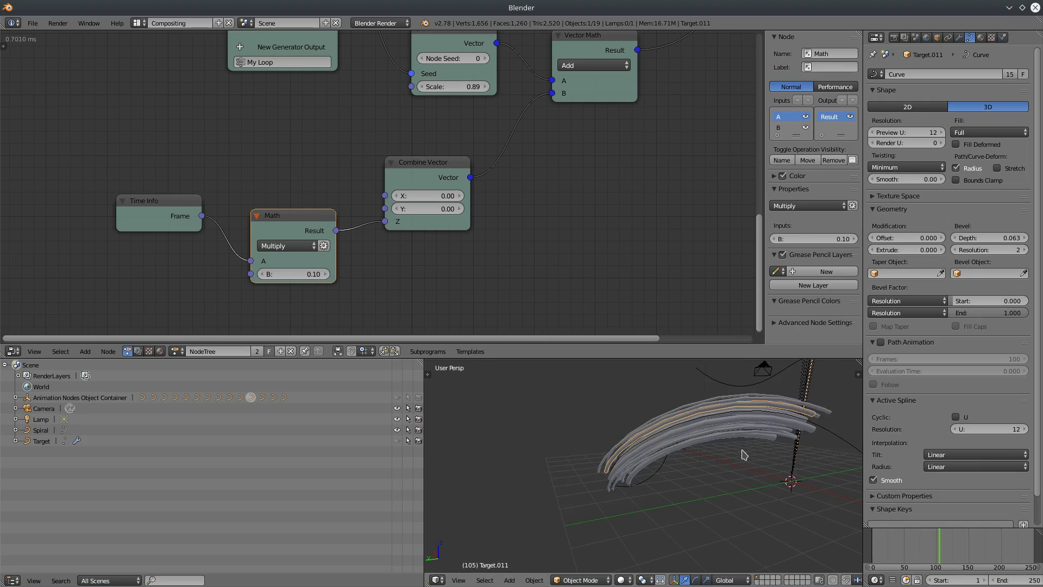
pyautogui.moveTo(743, 451); pyautogui.dragTo(695, 454, button='middle')
# - Move the Time Info and Math nodes farther from the Combine Vector node to make room between them
pyautogui.moveTo(413, 279); pyautogui.dragTo(417, 252, button='middle')
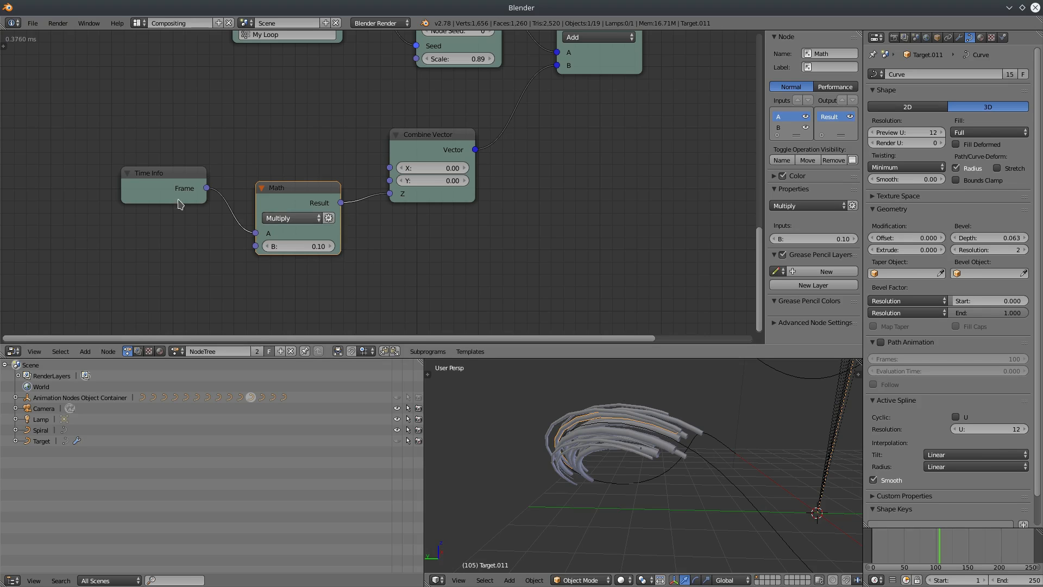
pyautogui.moveTo(164, 178); pyautogui.dragTo(126, 169)
pyautogui.moveTo(283, 192); pyautogui.dragTo(262, 191)
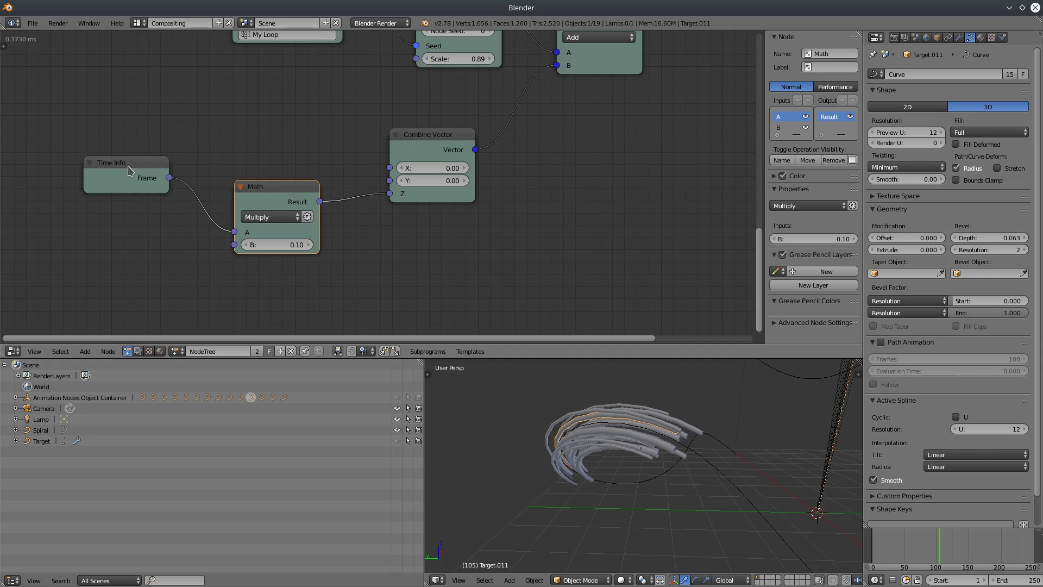
pyautogui.moveTo(128, 171); pyautogui.dragTo(87, 168)
pyautogui.moveTo(260, 193); pyautogui.dragTo(221, 188)
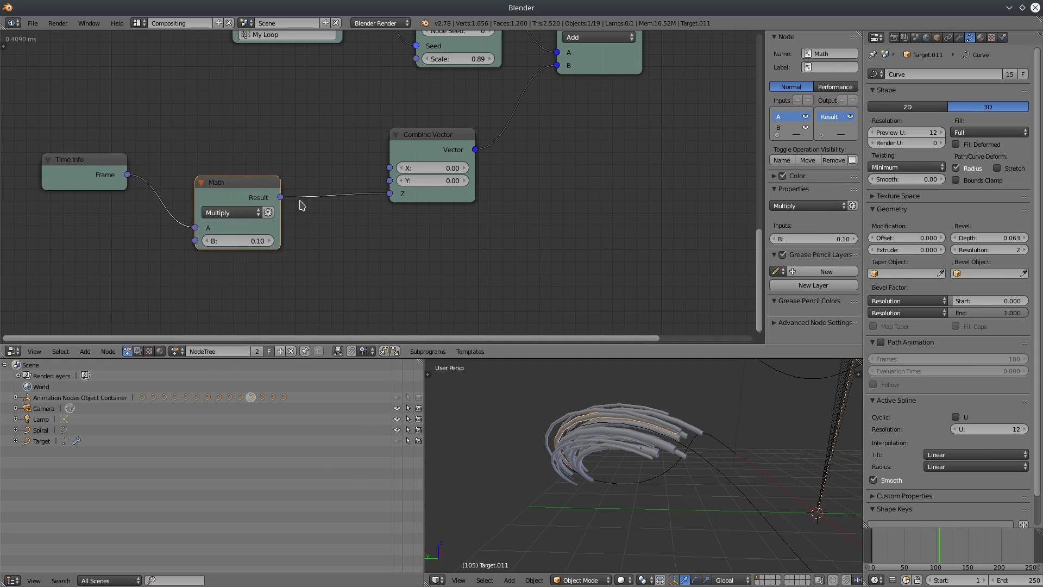
# - Move the Combine Vector node aside and insert a Random Number node between it and the Multiply Math node
pyautogui.moveTo(416, 157); pyautogui.dragTo(449, 143)
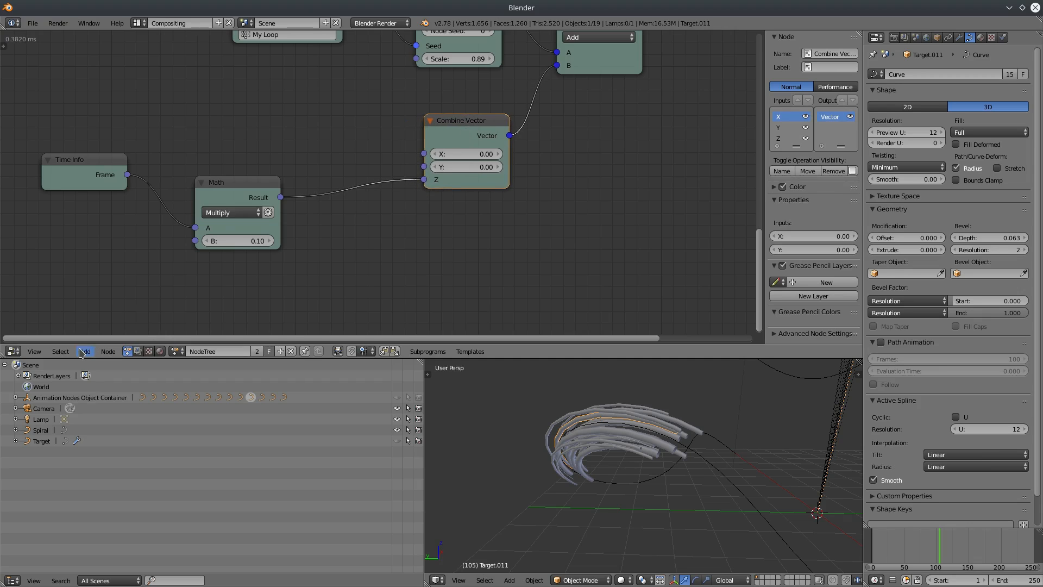
pyautogui.click(84, 352)
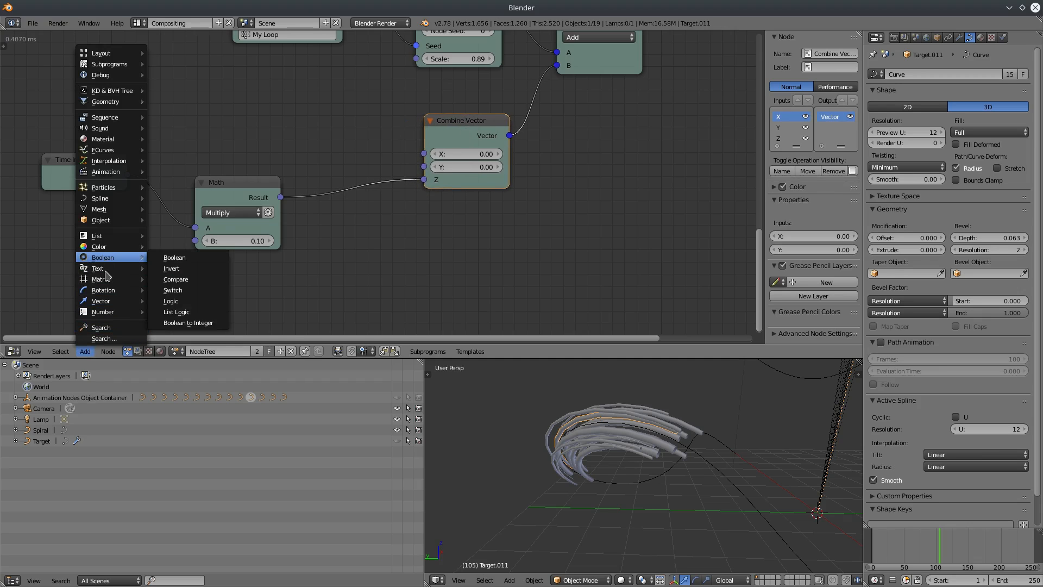
pyautogui.moveTo(107, 299)
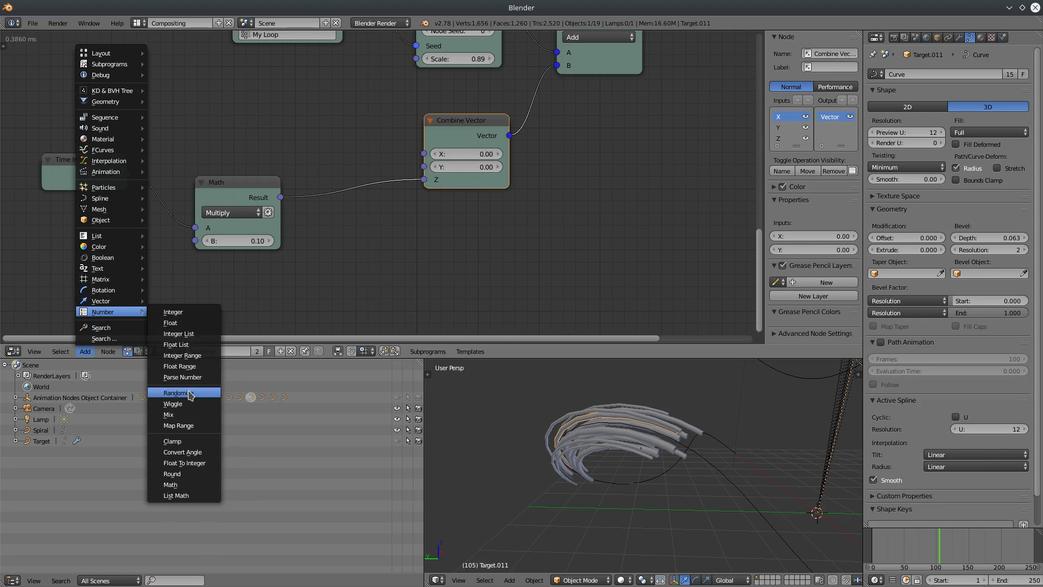
pyautogui.click(189, 392)
pyautogui.click(313, 186)
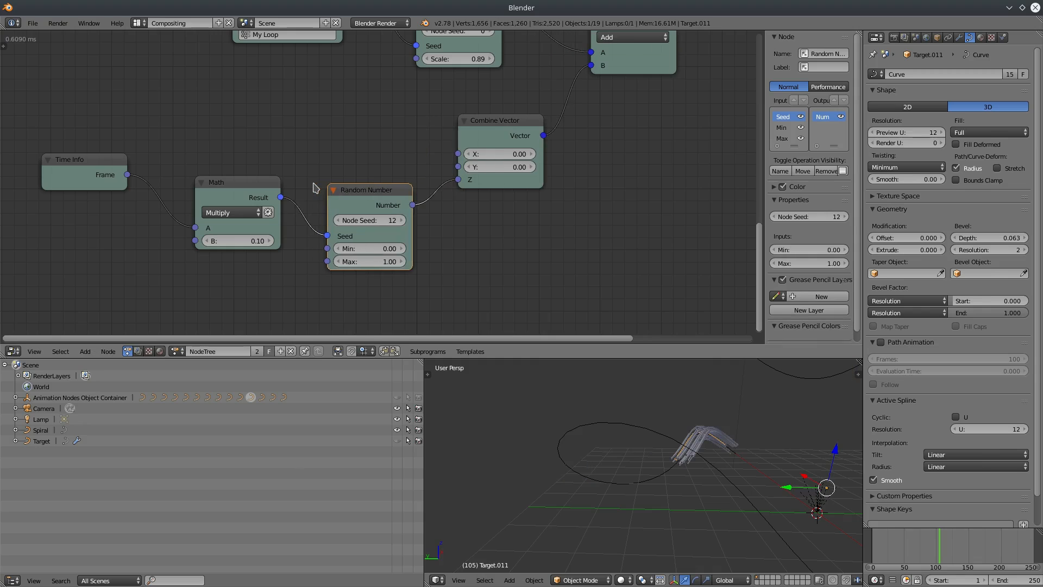
# - Detach the Multiply Math node from the Random Number node and rearrange them one above the other, with Time Info farther away
pyautogui.moveTo(512, 245); pyautogui.dragTo(569, 271, button='middle')
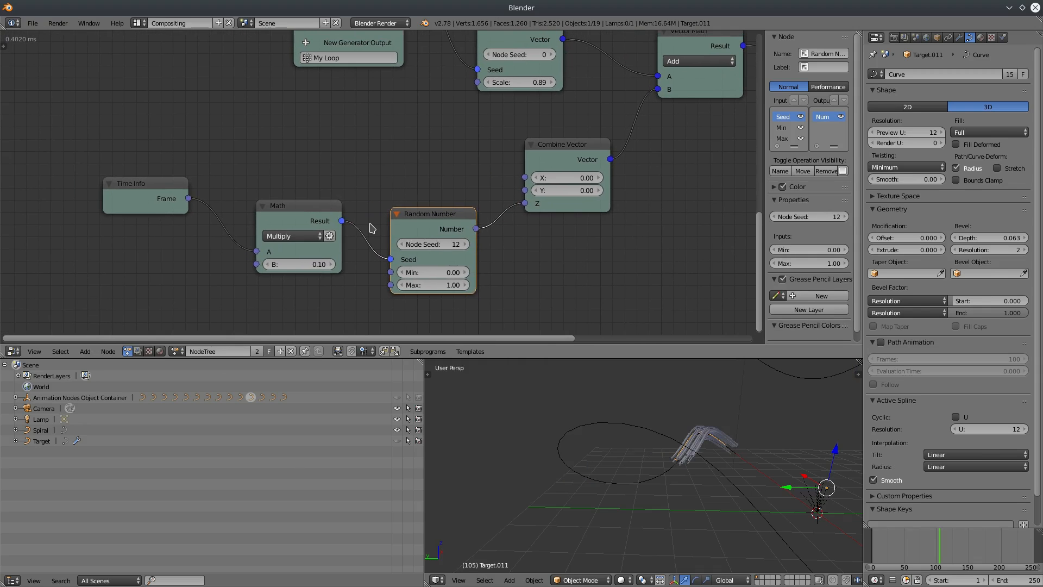
pyautogui.keyDown('ctrl'); pyautogui.moveTo(374, 269); pyautogui.dragTo(375, 271, button='right'); pyautogui.keyUp('ctrl')
pyautogui.press('g')
pyautogui.click(386, 117)
pyautogui.moveTo(281, 207); pyautogui.dragTo(360, 246)
pyautogui.moveTo(405, 130); pyautogui.dragTo(355, 134)
pyautogui.moveTo(159, 191); pyautogui.dragTo(76, 223)
pyautogui.moveTo(395, 249); pyautogui.dragTo(360, 249)
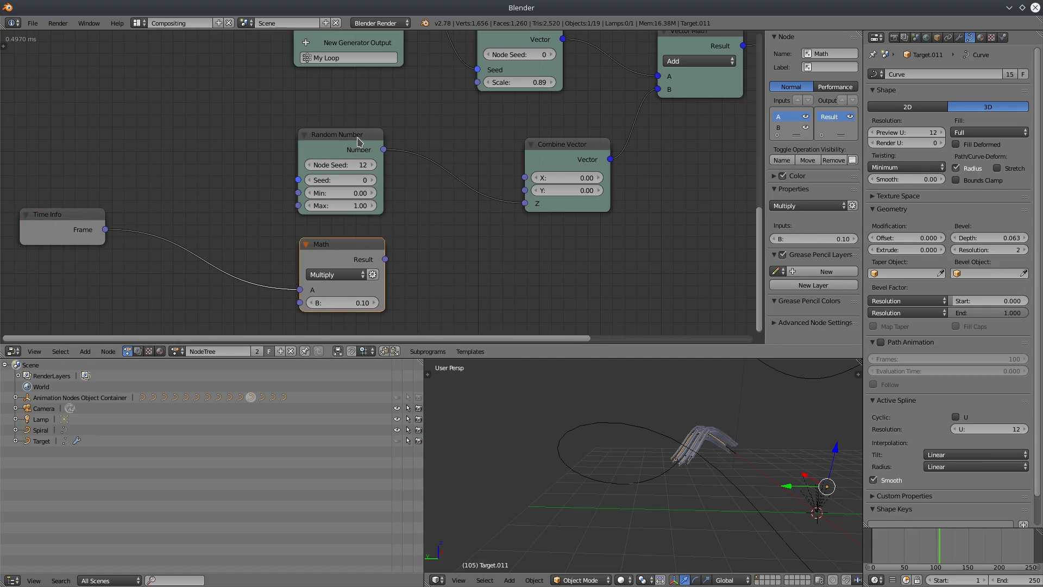
# - Duplicate the Multiply Math node, link the copy's result to Combine Vector's Z input, and set its operation to Add
pyautogui.click(85, 351)
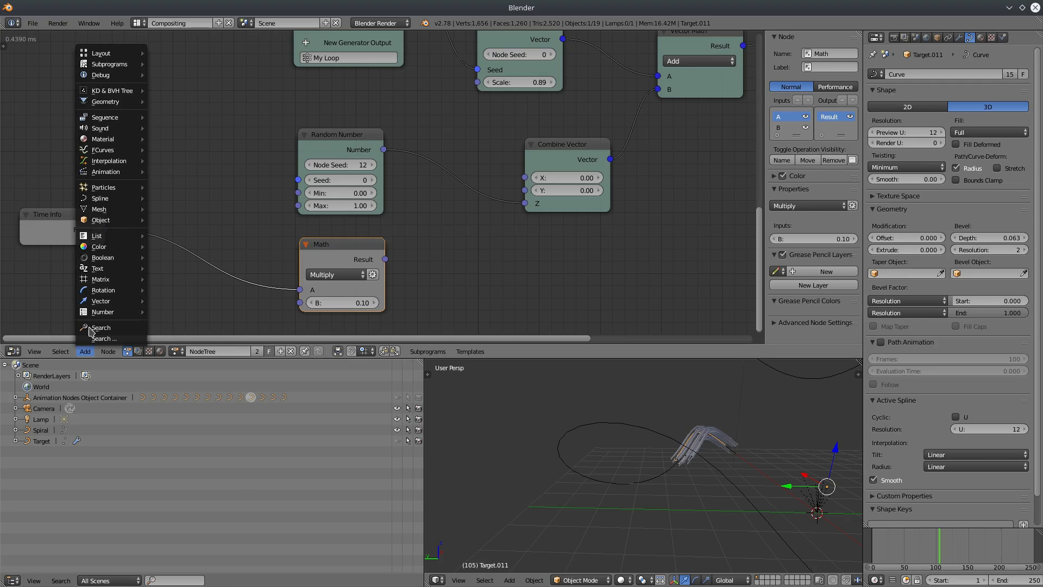
pyautogui.moveTo(99, 308)
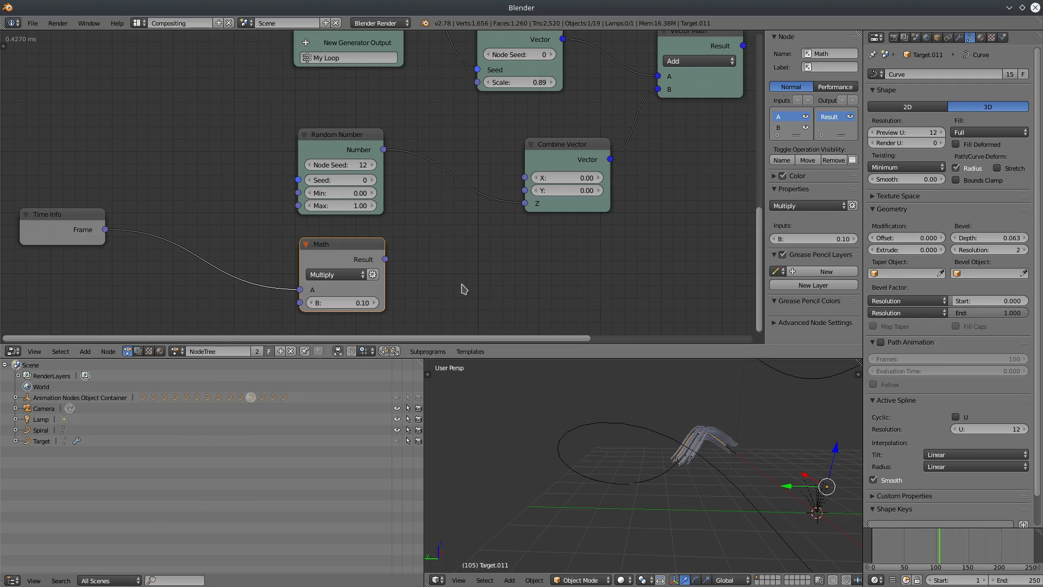
pyautogui.moveTo(348, 255); pyautogui.dragTo(335, 247)
pyautogui.hotkey('shift', 'd')
pyautogui.click(439, 212)
pyautogui.moveTo(492, 238); pyautogui.dragTo(524, 203)
pyautogui.click(443, 254)
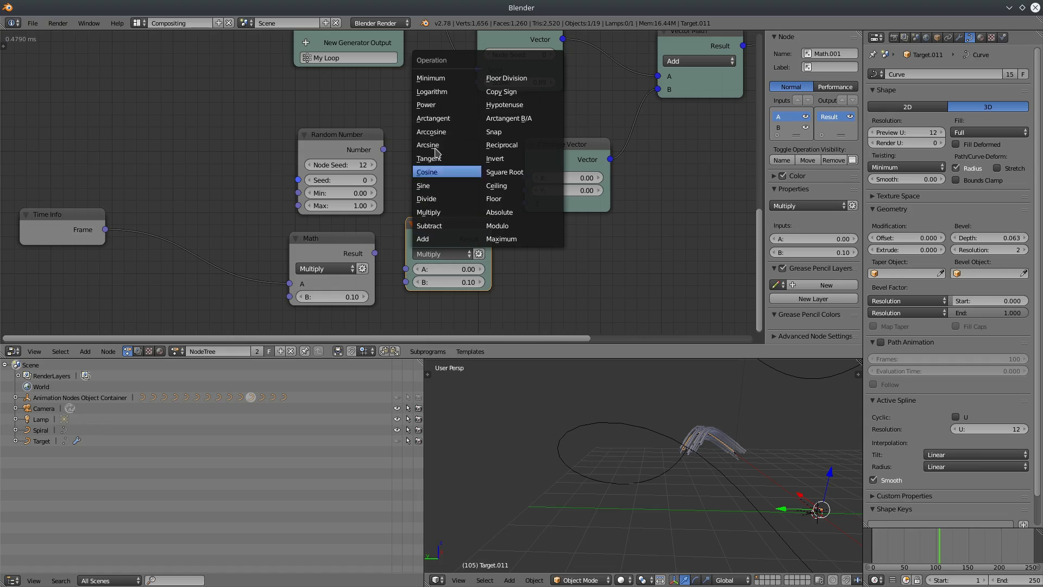
pyautogui.click(426, 243)
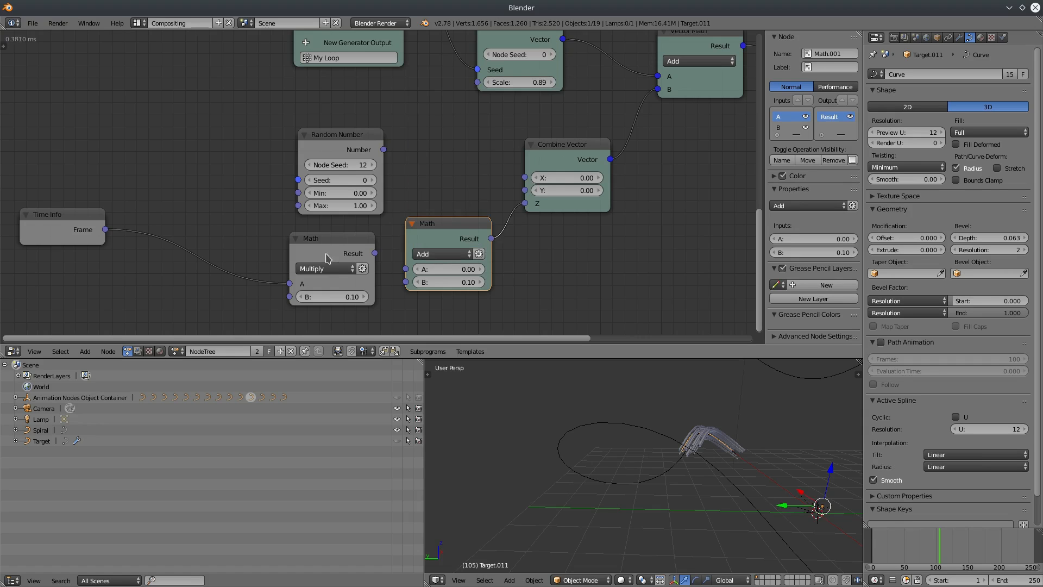
# - Feed Random Number and the Multiply result into the Add node's A and B, and link the loop's Index to the random seed
pyautogui.moveTo(326, 239); pyautogui.dragTo(289, 252)
pyautogui.moveTo(354, 135); pyautogui.dragTo(408, 270)
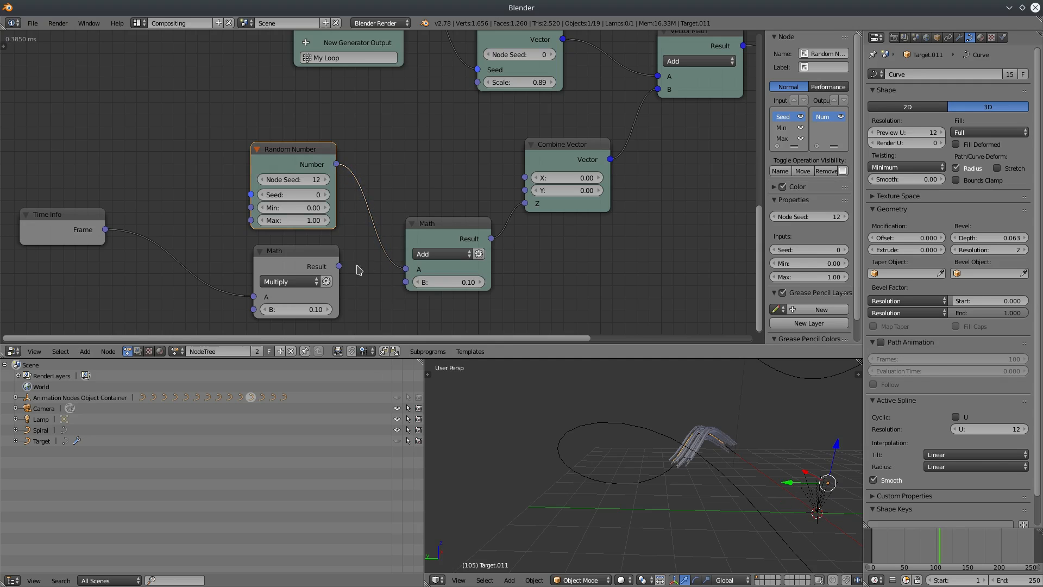
pyautogui.moveTo(408, 163); pyautogui.dragTo(546, 282, button='middle')
pyautogui.moveTo(498, 91); pyautogui.dragTo(349, 116)
pyautogui.moveTo(462, 257); pyautogui.dragTo(438, 201, button='middle')
pyautogui.moveTo(436, 242); pyautogui.dragTo(489, 203)
pyautogui.moveTo(390, 75); pyautogui.dragTo(433, 260)
pyautogui.moveTo(526, 251); pyautogui.dragTo(444, 142, button='middle')
# - Scrub the timeline to frame 118 and examine the bundle with the randomized offsets
pyautogui.scroll(4, 630, 442)
pyautogui.moveTo(669, 435); pyautogui.dragTo(632, 435, button='middle')
pyautogui.scroll(-3, 634, 440)
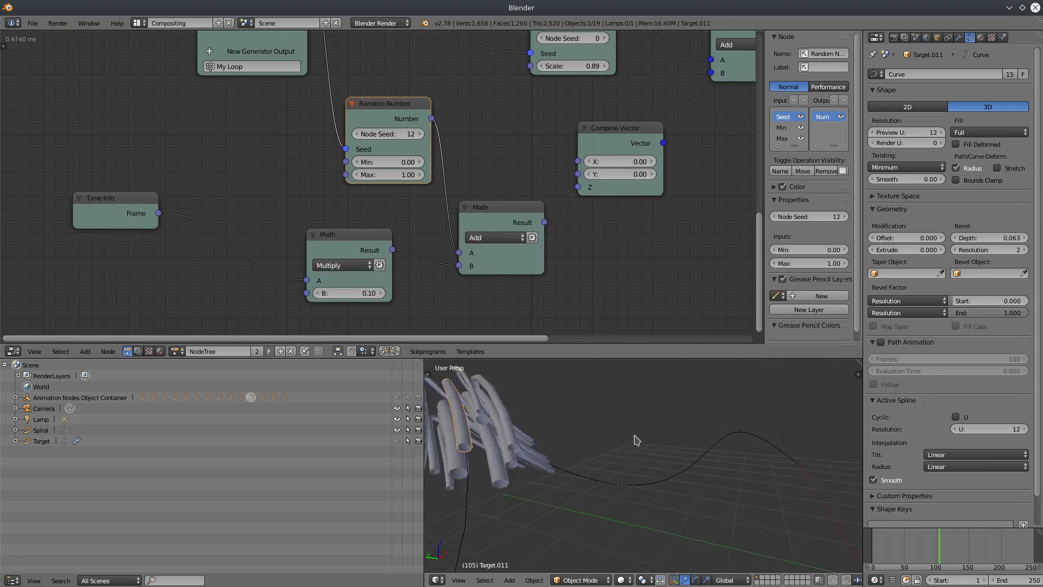
pyautogui.moveTo(878, 551); pyautogui.dragTo(948, 550)
pyautogui.moveTo(673, 531); pyautogui.dragTo(651, 500, button='middle')
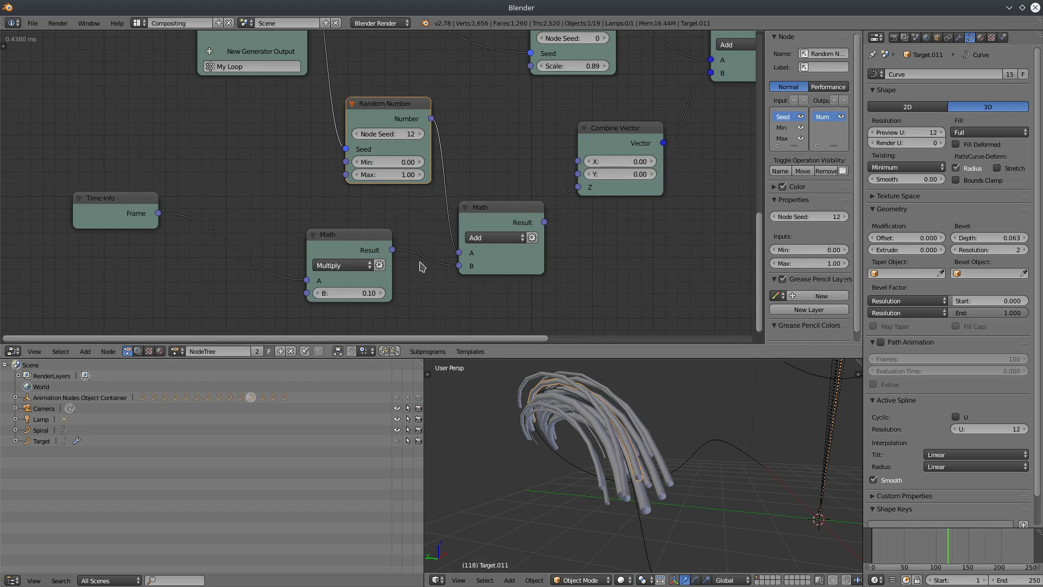
# - Try a Random Number maximum of 3.07 and set it back to 1
pyautogui.moveTo(380, 175); pyautogui.dragTo(744, 175)
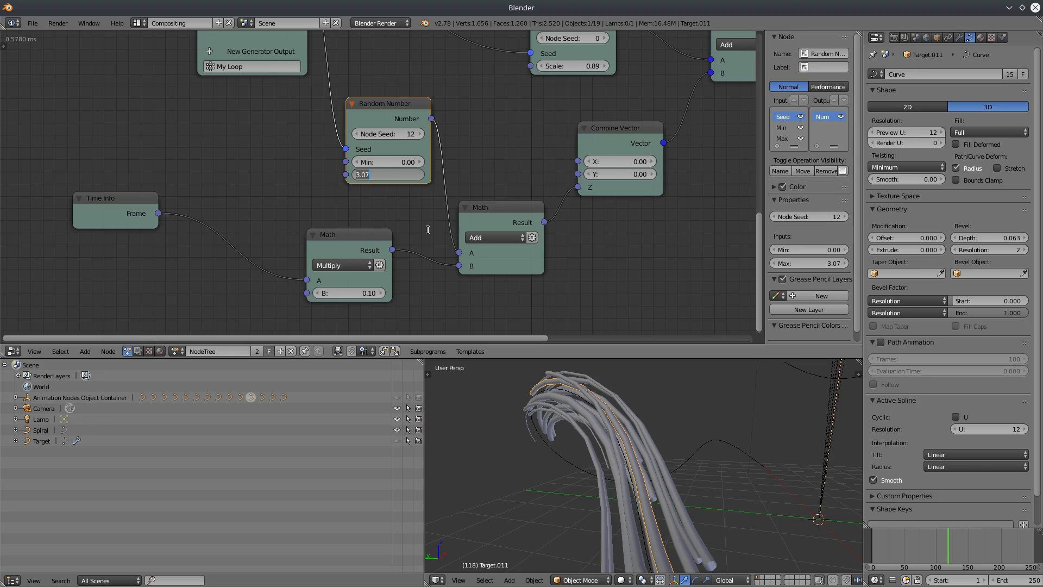
pyautogui.write('1')
pyautogui.press('Return')
# - Move the Time Info and Multiply Math nodes farther from the Add node
pyautogui.moveTo(131, 200); pyautogui.dragTo(91, 212)
pyautogui.moveTo(358, 239); pyautogui.dragTo(223, 239)
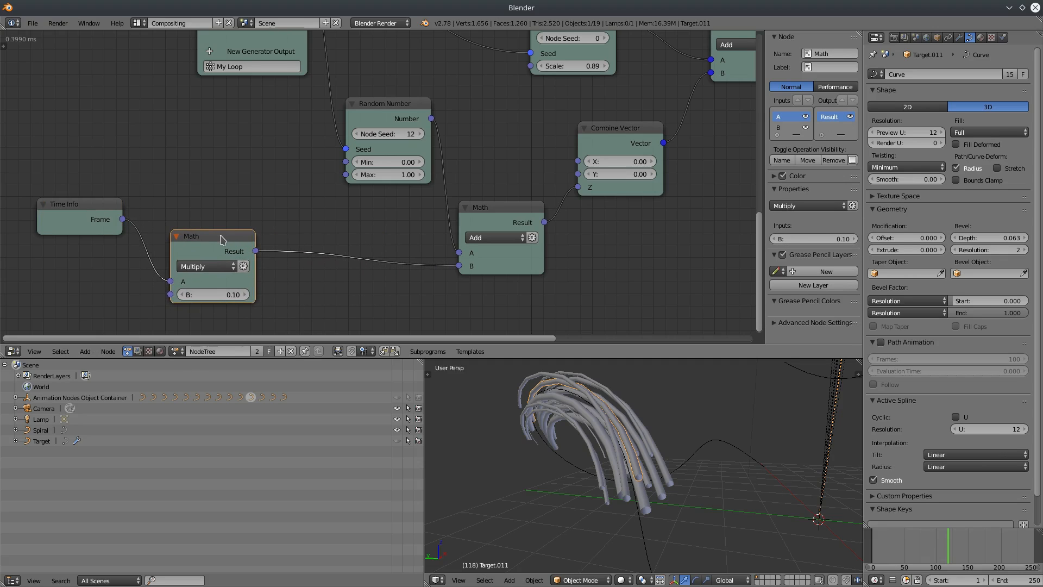
# - Attach a Debug node to the Multiply node's result to read its value, and delete it again
pyautogui.press('w')
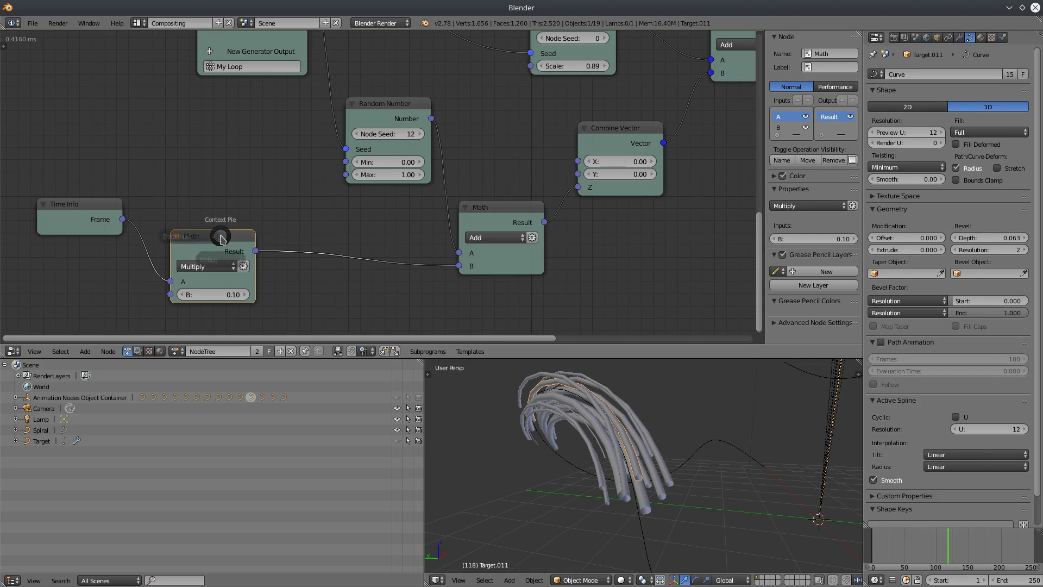
pyautogui.click(216, 301)
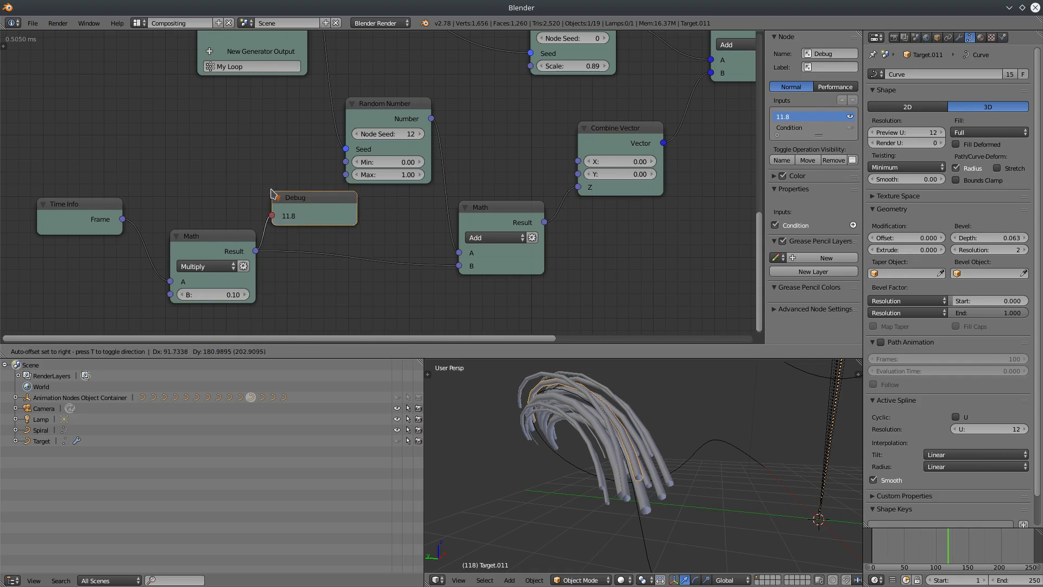
pyautogui.press('Escape')
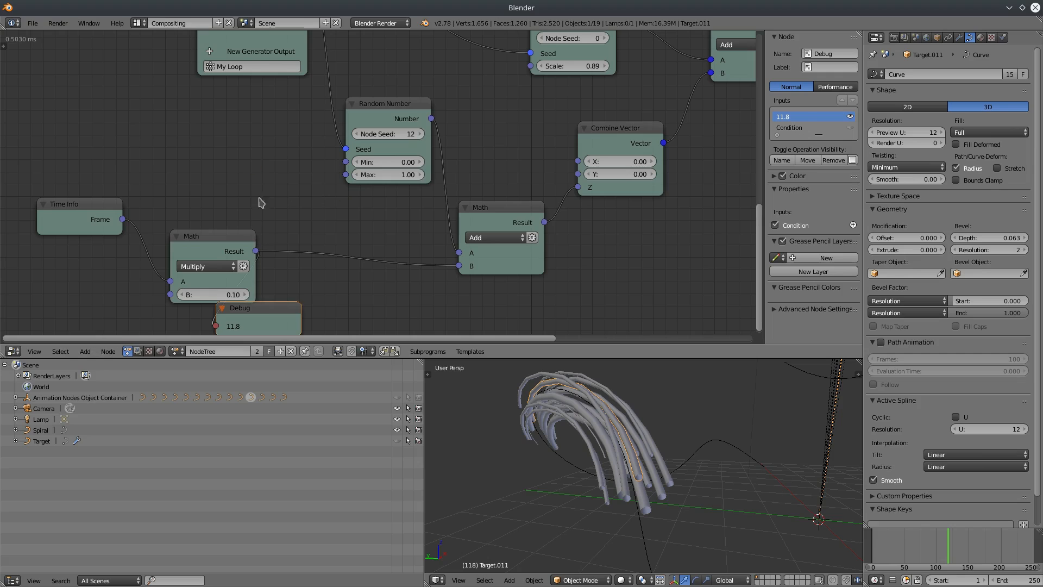
pyautogui.moveTo(271, 309); pyautogui.dragTo(320, 311)
pyautogui.press('x')
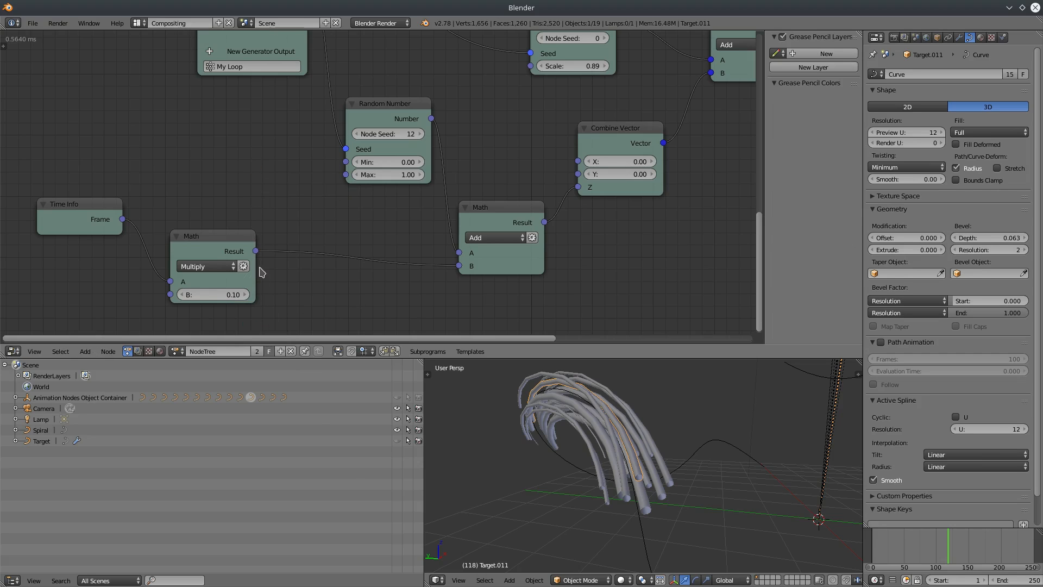
# - Link the Multiply result to Random Number's Max input and insert a duplicate of the Multiply node into that link
pyautogui.moveTo(256, 251); pyautogui.dragTo(345, 174)
pyautogui.moveTo(387, 106); pyautogui.dragTo(415, 87)
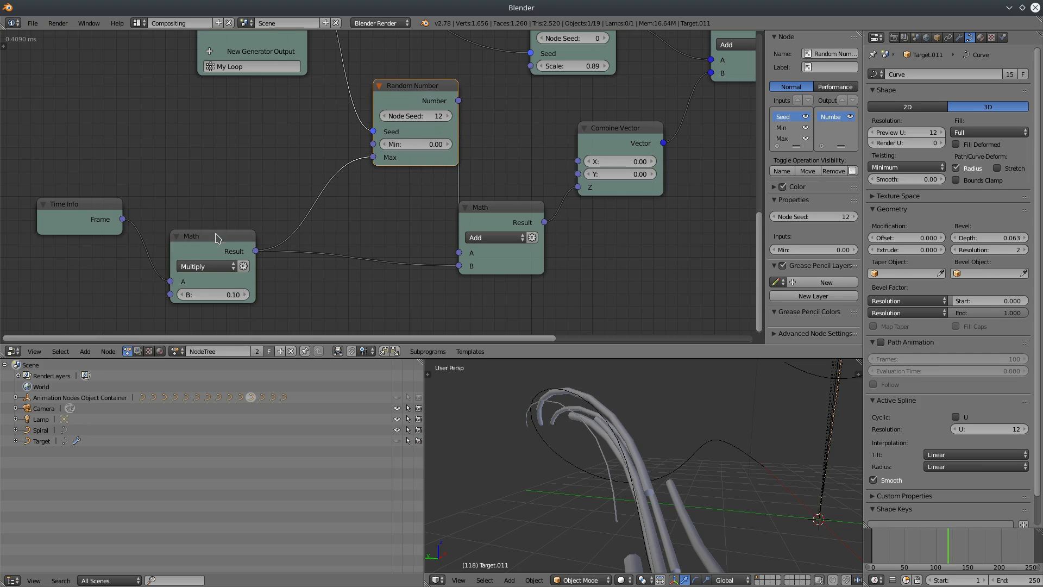
pyautogui.moveTo(217, 237); pyautogui.dragTo(190, 243)
pyautogui.hotkey('shift', 'd')
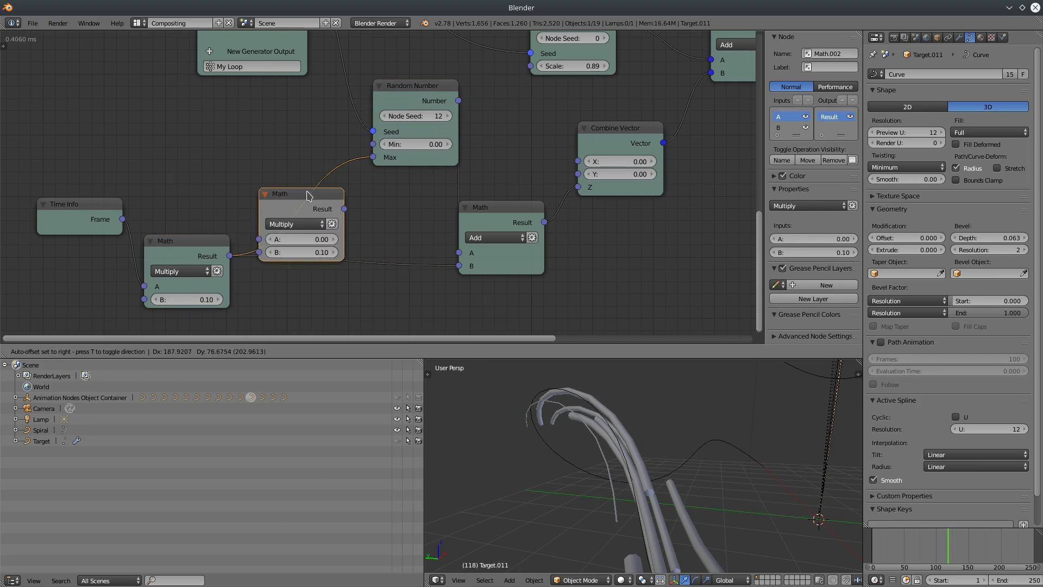
pyautogui.click(326, 173)
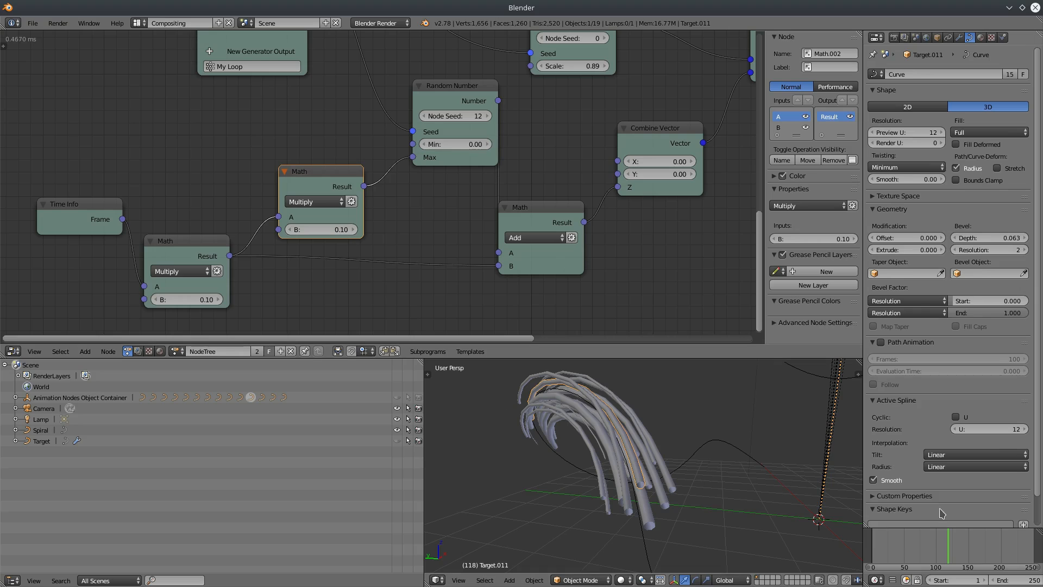
# - Try a B value of 0.50 on the new Multiply node and scrub to frame 101 to check the bundle's spread
pyautogui.moveTo(881, 549); pyautogui.dragTo(937, 553)
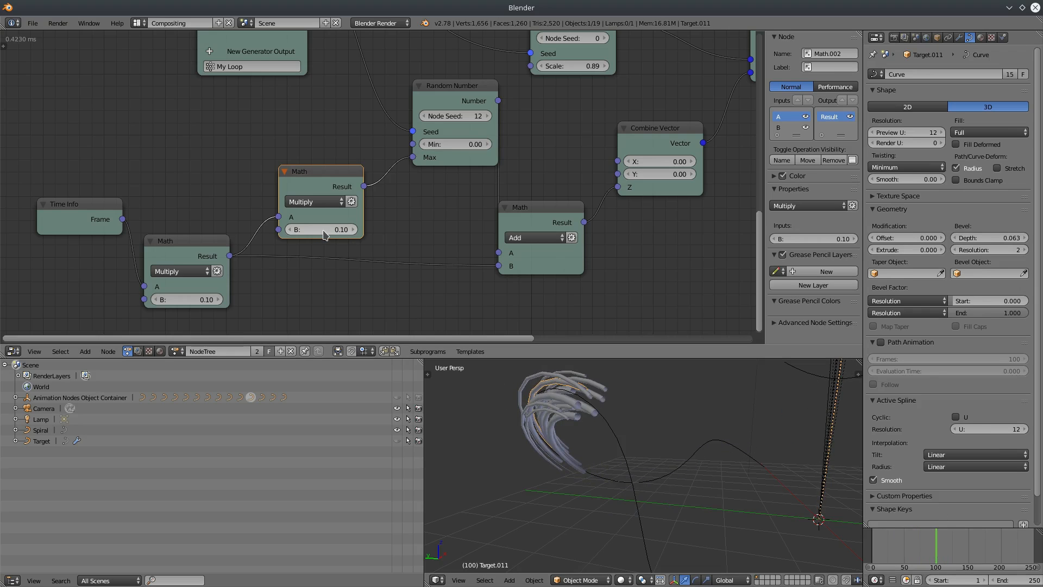
pyautogui.press('Return')
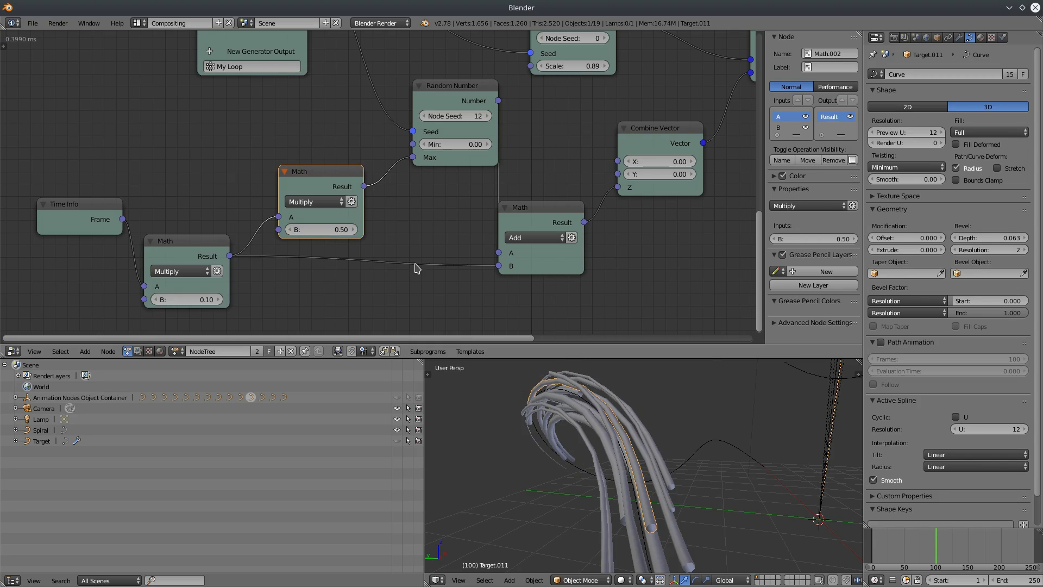
pyautogui.moveTo(883, 556)
pyautogui.mouseDown()
pyautogui.moveTo(981, 565)
pyautogui.moveTo(902, 554)
pyautogui.moveTo(921, 570)
pyautogui.moveTo(938, 541)
pyautogui.mouseUp()
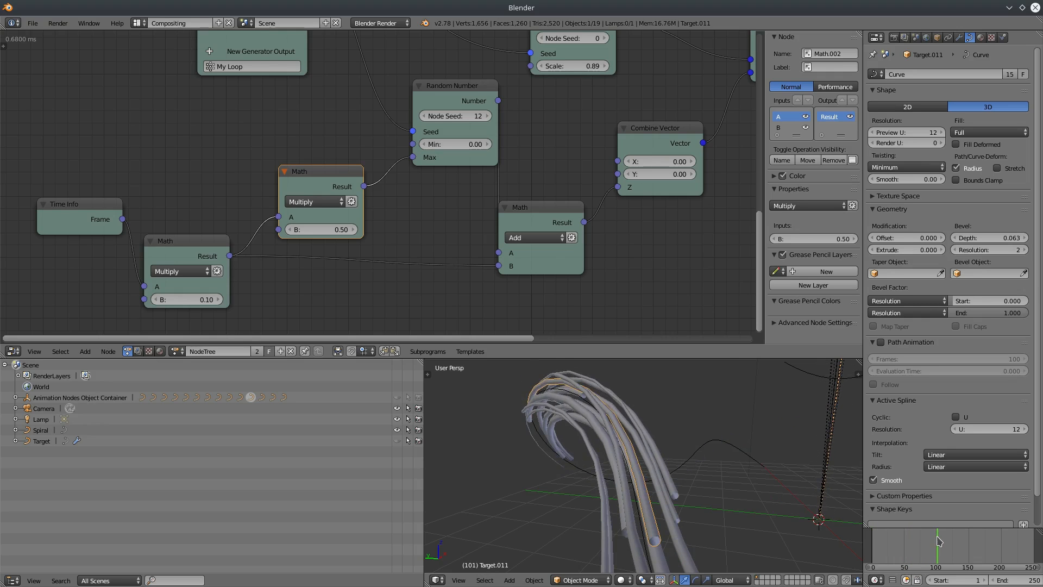
pyautogui.scroll(-6, 687, 455)
pyautogui.moveTo(683, 459); pyautogui.dragTo(608, 453, button='middle')
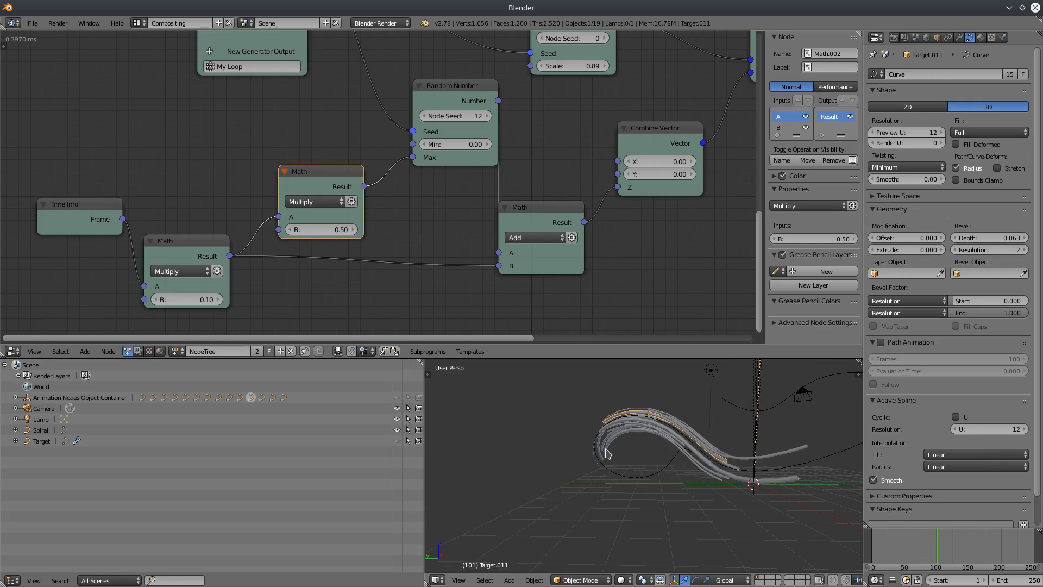
# - Set the B value of the Multiply node feeding Random Number's Max to 0.30
pyautogui.click(348, 232)
pyautogui.write('.3')
pyautogui.press('Return')
# - Look over the whole node tree, scrub the timeline to frame 88, and examine the bundle up close
pyautogui.moveTo(565, 459); pyautogui.dragTo(599, 475, button='middle')
pyautogui.moveTo(566, 96); pyautogui.dragTo(340, 256, button='middle')
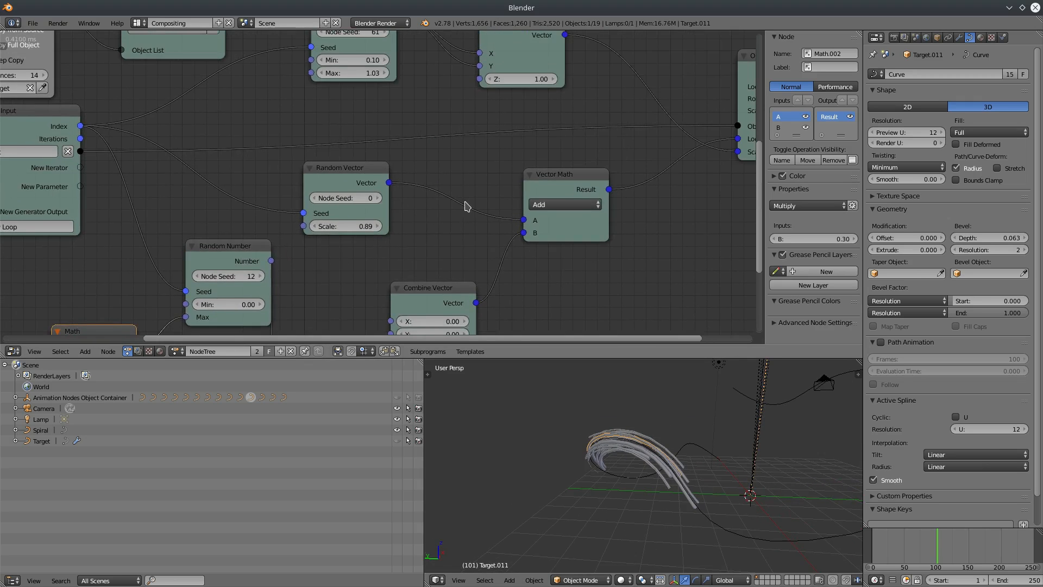
pyautogui.scroll(-4, 459, 207)
pyautogui.scroll(-5, 458, 207)
pyautogui.moveTo(254, 165); pyautogui.dragTo(320, 207, button='middle')
pyautogui.scroll(6, 337, 233)
pyautogui.moveTo(549, 247); pyautogui.dragTo(495, 166, button='middle')
pyautogui.moveTo(876, 547); pyautogui.dragTo(933, 559)
pyautogui.moveTo(154, 27); pyautogui.dragTo(201, 135, button='middle')
pyautogui.scroll(3, 641, 442)
pyautogui.scroll(4, 629, 449)
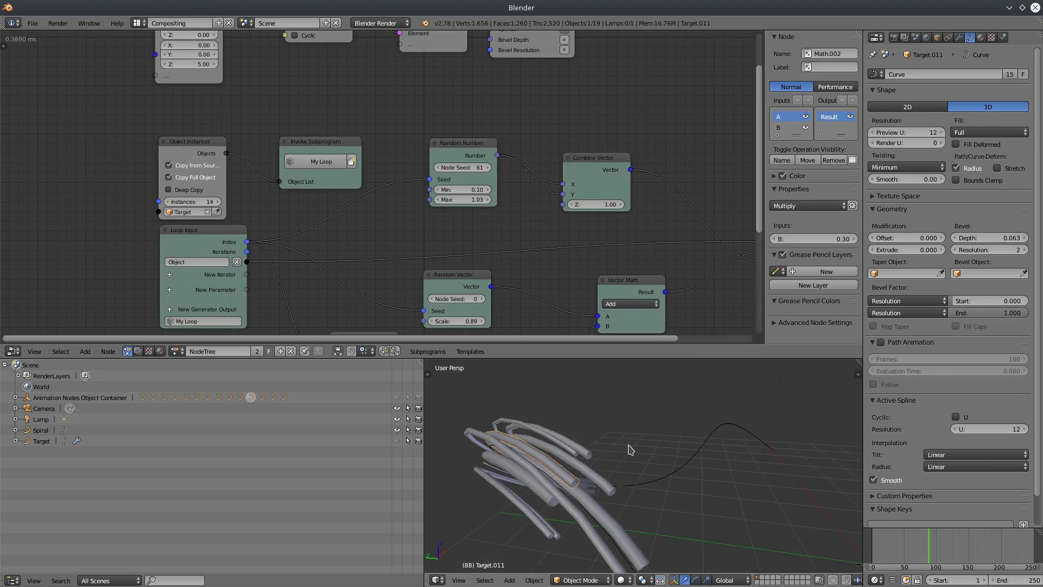
pyautogui.moveTo(725, 469); pyautogui.dragTo(412, 382, button='middle')
# - Maximize the 3D view and add a Bezier circle curve at the scene's origin
pyautogui.hotkey('shift', 'space')
pyautogui.moveTo(599, 404)
pyautogui.mouseDown(button='middle')
pyautogui.moveTo(610, 433)
pyautogui.moveTo(607, 417)
pyautogui.mouseUp(button='middle')
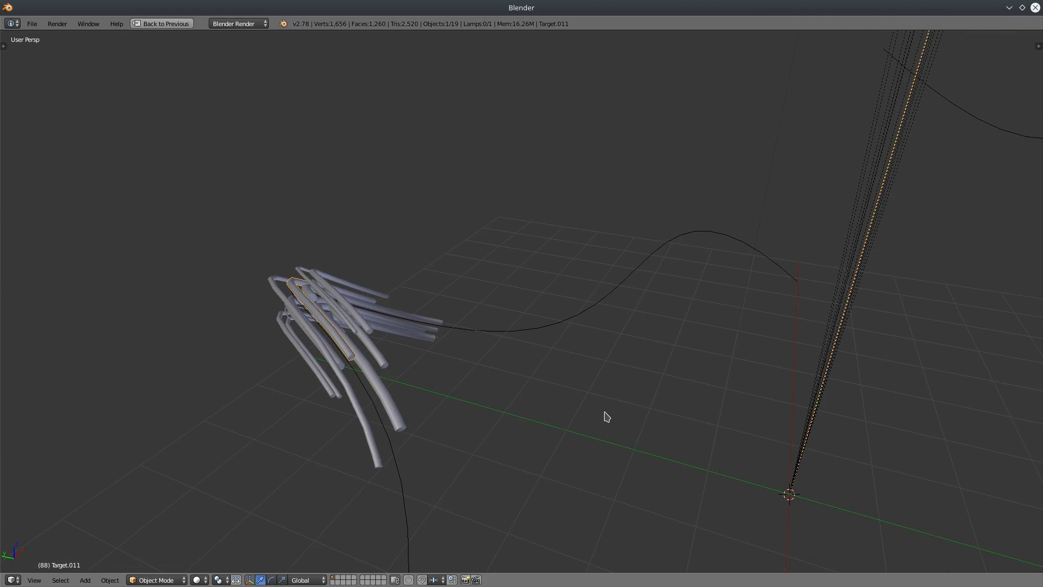
pyautogui.scroll(-3, 664, 420)
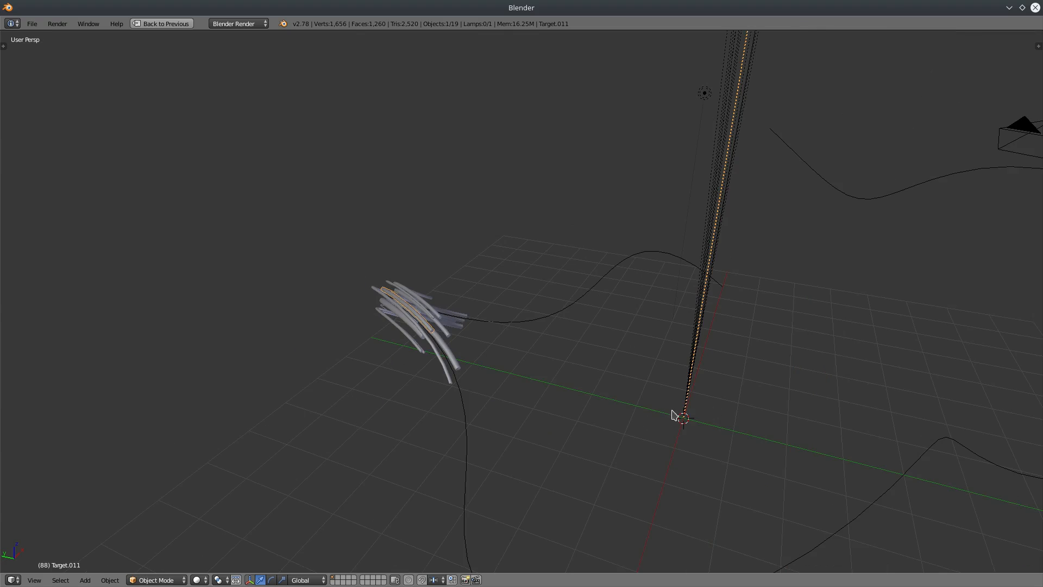
pyautogui.moveTo(666, 377); pyautogui.dragTo(547, 326, button='middle')
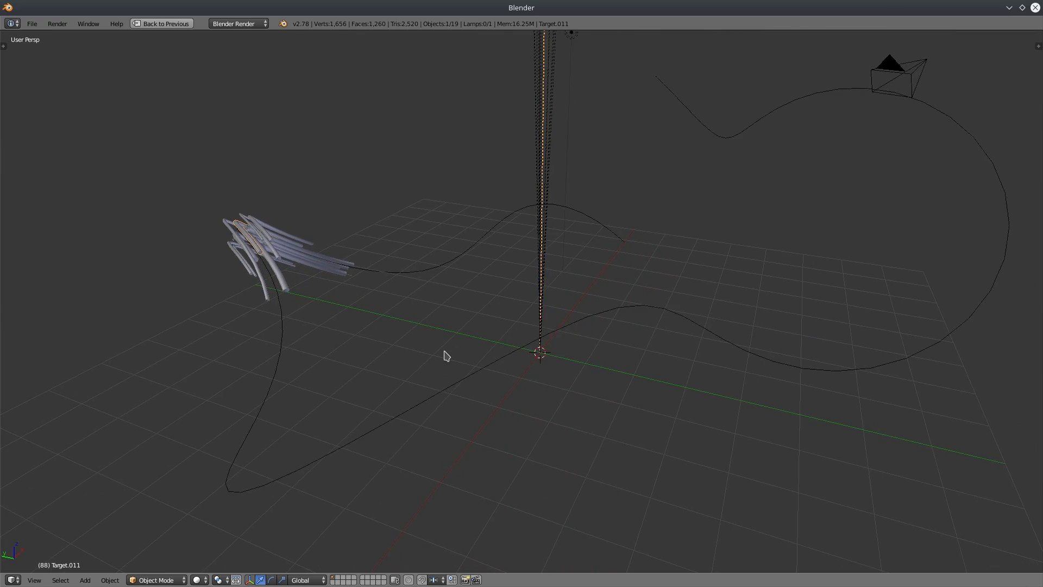
pyautogui.hotkey('shift', 'a')
pyautogui.moveTo(444, 355)
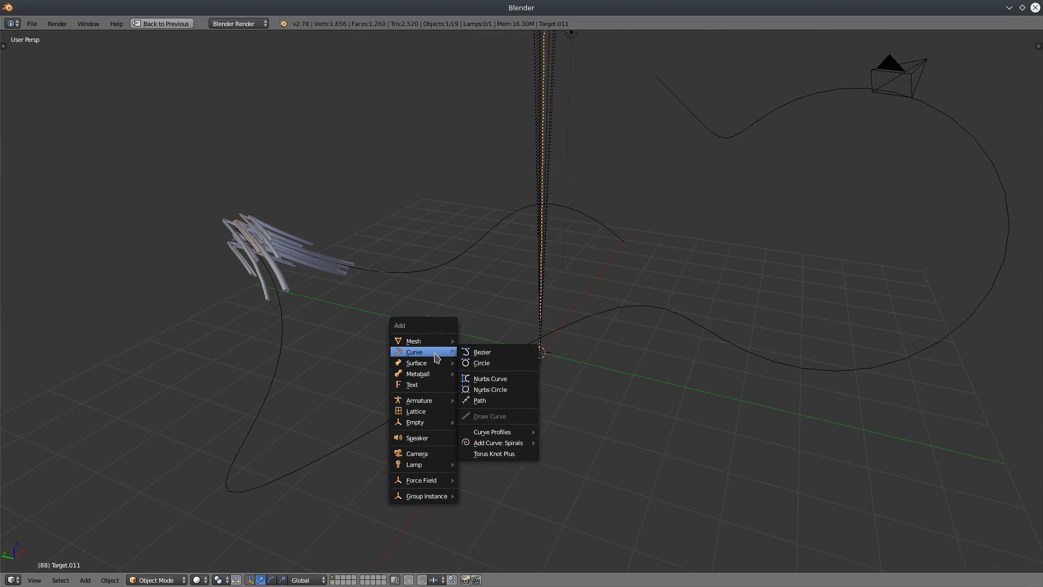
pyautogui.click(481, 363)
pyautogui.moveTo(521, 395); pyautogui.dragTo(580, 404, button='middle')
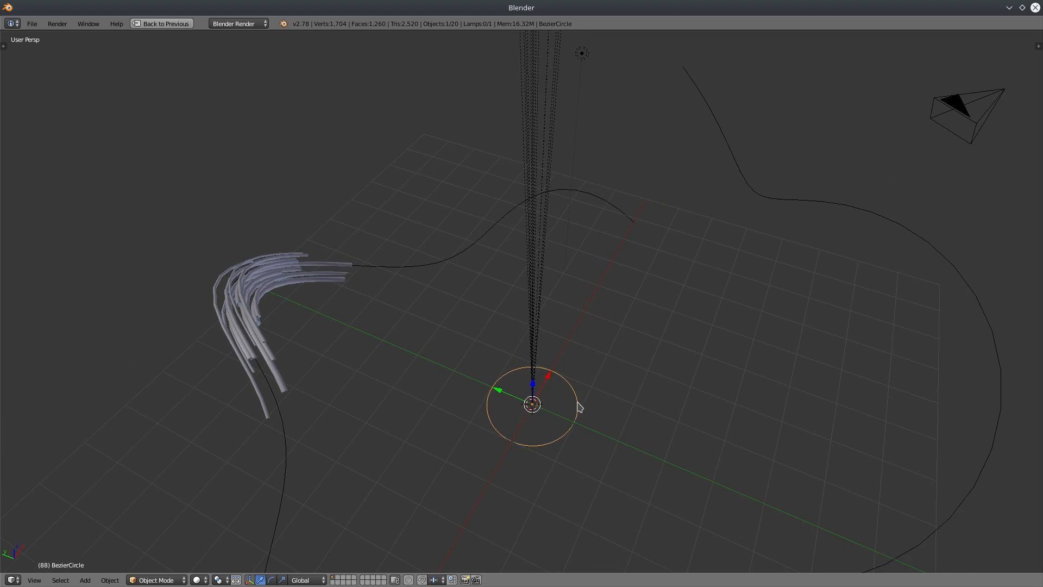
# - Enter Edit Mode on the Bezier circle and subdivide all its segments once
pyautogui.press('Tab')
pyautogui.scroll(3, 577, 402)
pyautogui.press('KP_Decimal')
pyautogui.scroll(-2, 582, 391)
pyautogui.moveTo(569, 356); pyautogui.dragTo(561, 384, button='middle')
pyautogui.press('w')
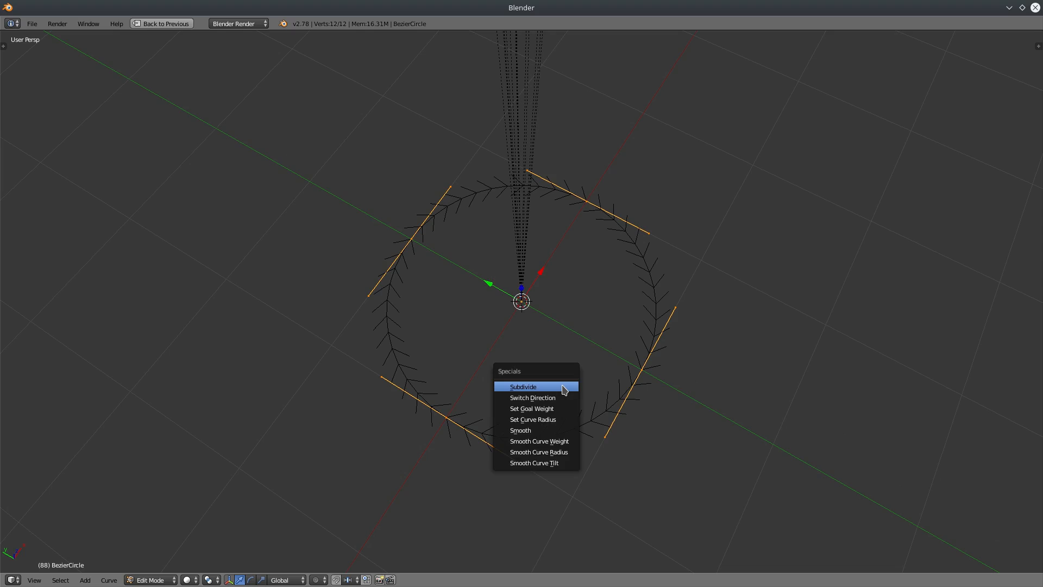
pyautogui.click(561, 385)
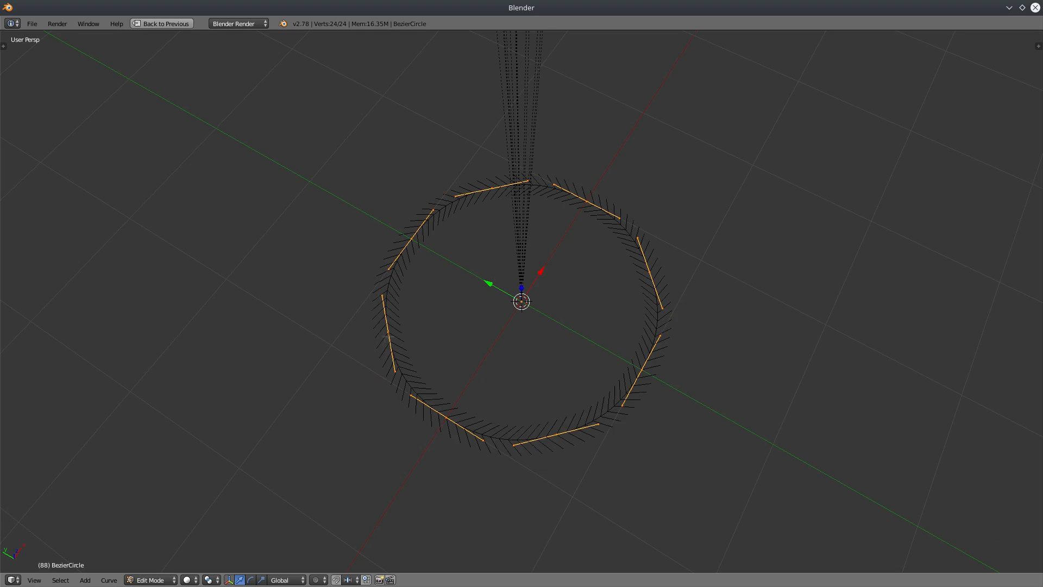
# - Select every other control point of the Bezier circle, scale them outward by about 1.16, and return to Object Mode
pyautogui.press('a')
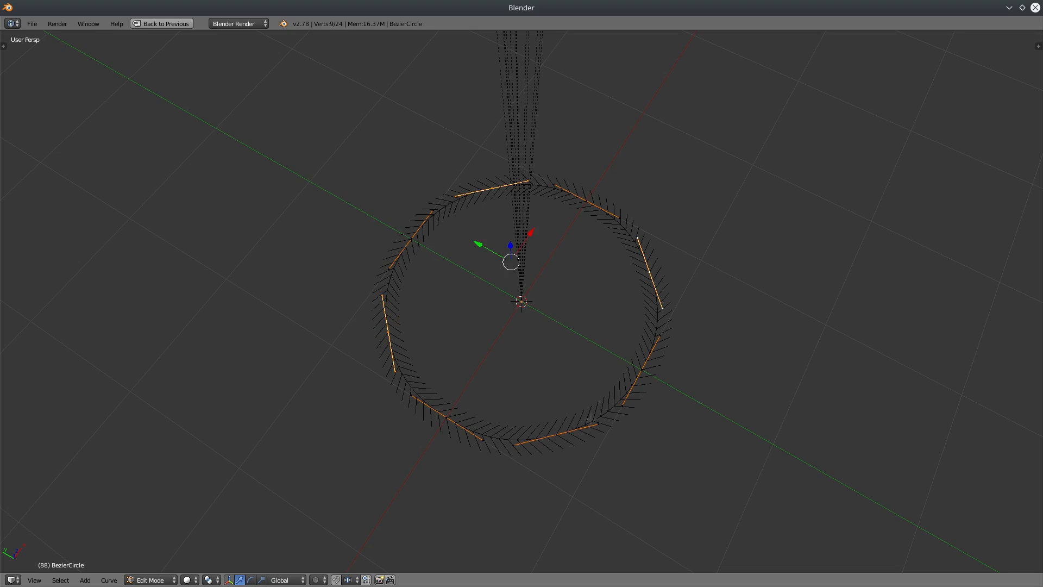
pyautogui.press('s')
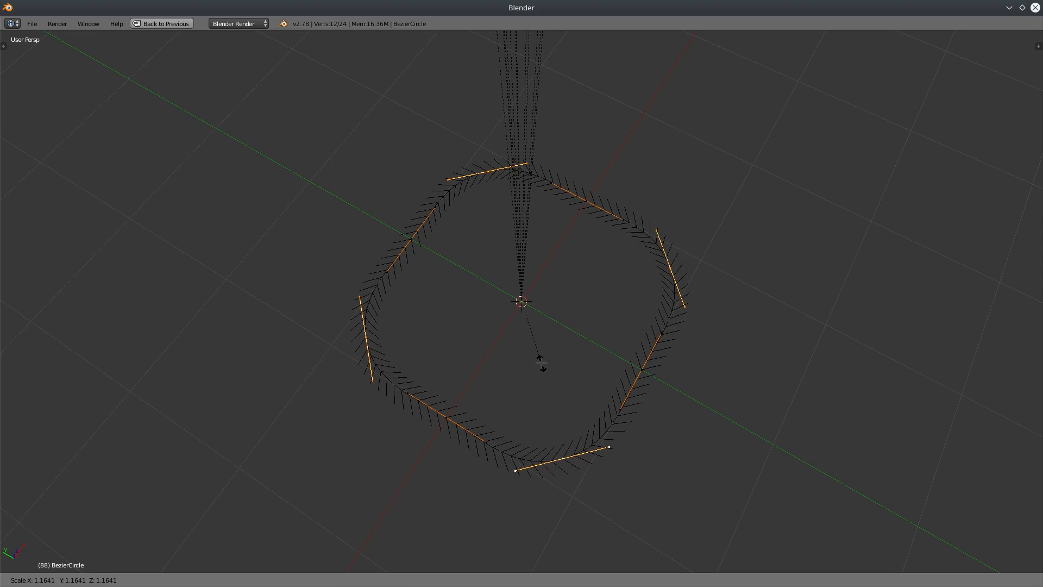
pyautogui.click(541, 363)
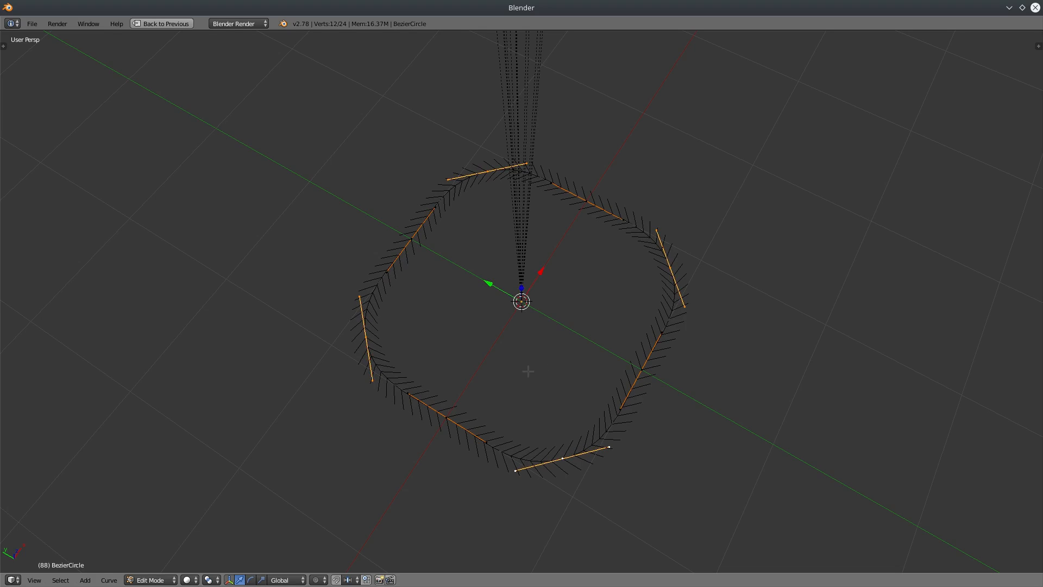
pyautogui.press('Tab')
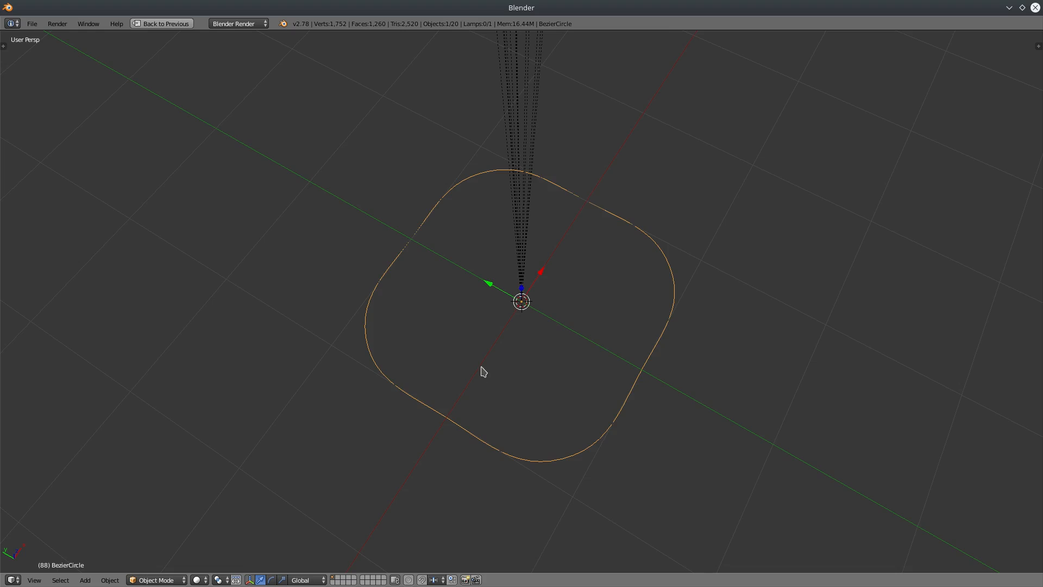
# - Leave local view and scale the Bezier circle down to a tiny profile at the origin, restoring the multi-editor layout
pyautogui.press('KP_Divide')
pyautogui.press('s')
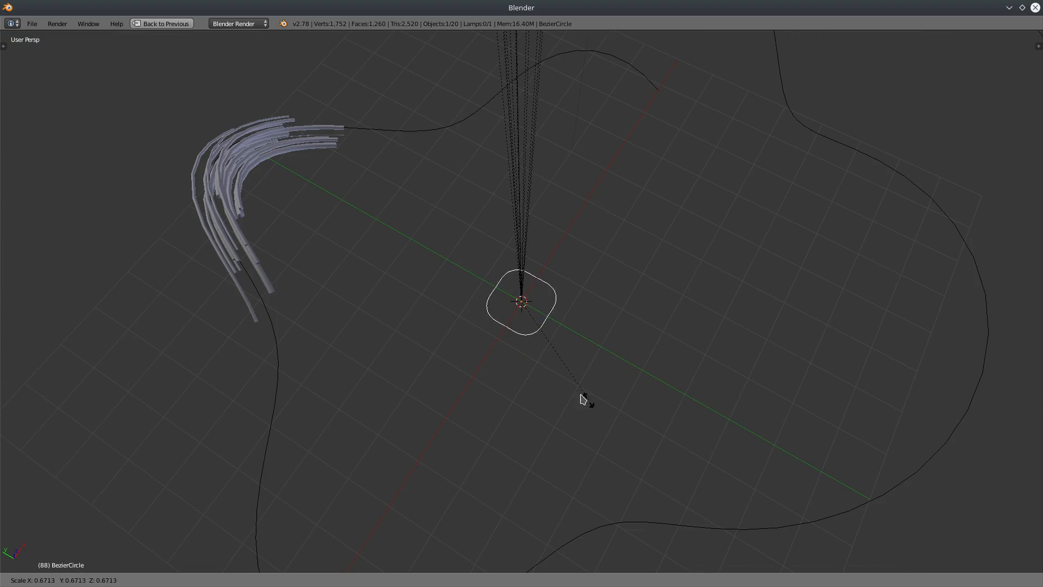
pyautogui.click(535, 332)
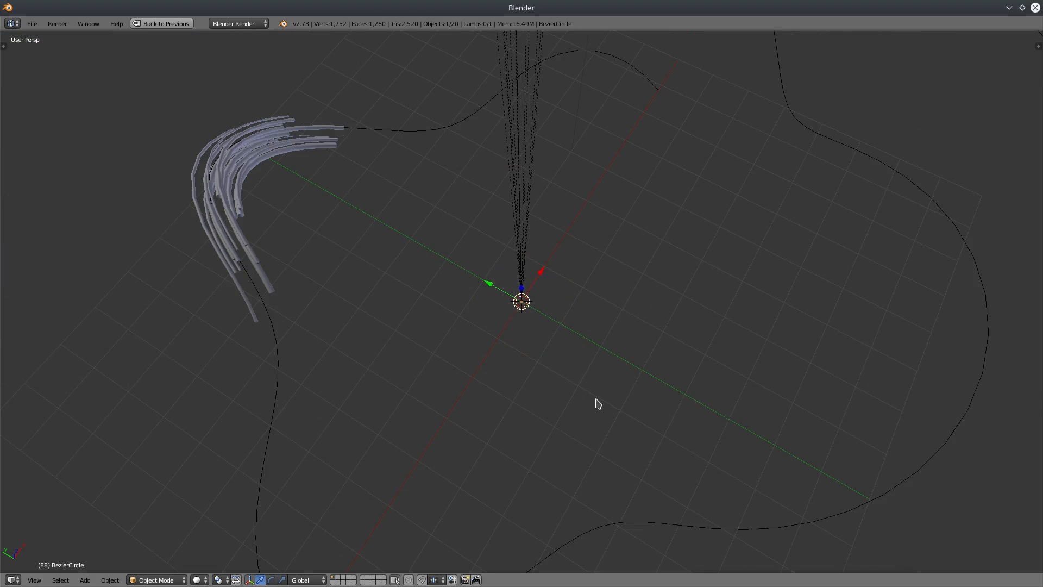
pyautogui.press('Tab')
pyautogui.press('Tab')
pyautogui.hotkey('ctrl', 'Up')
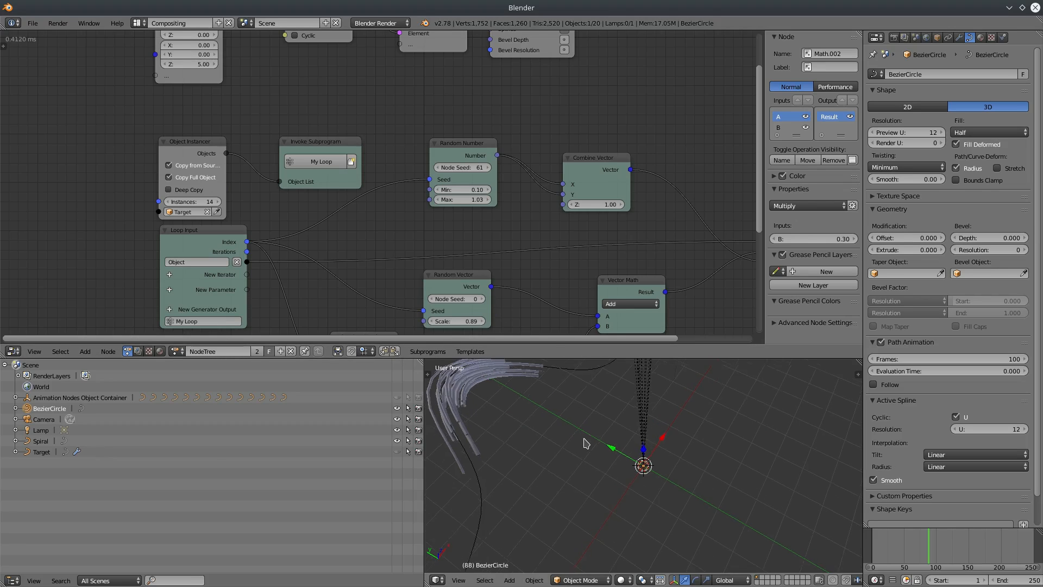
# - Select the Target curve and assign BezierCircle as its bevel object
pyautogui.click(211, 452)
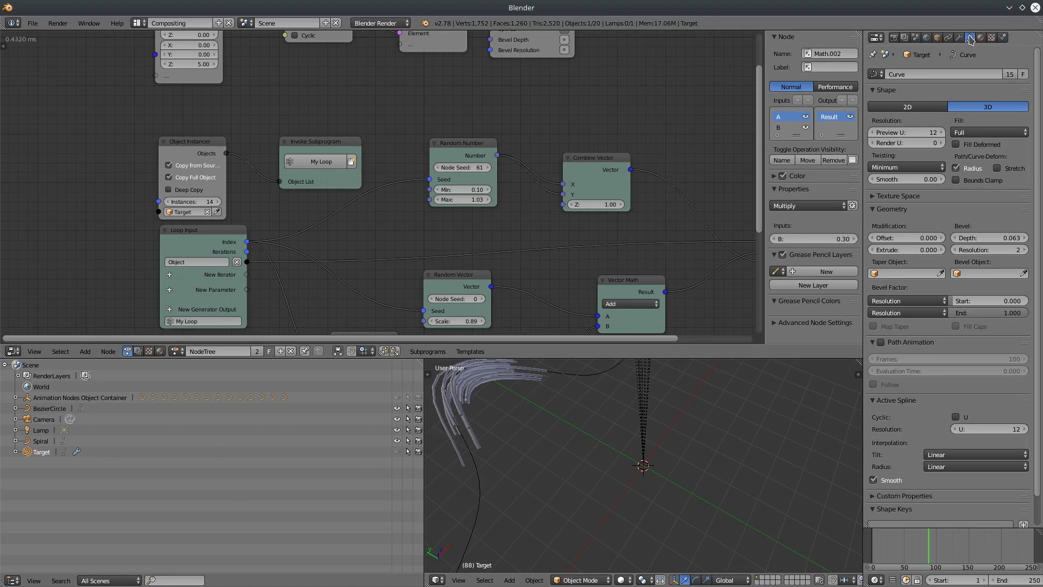
pyautogui.click(978, 273)
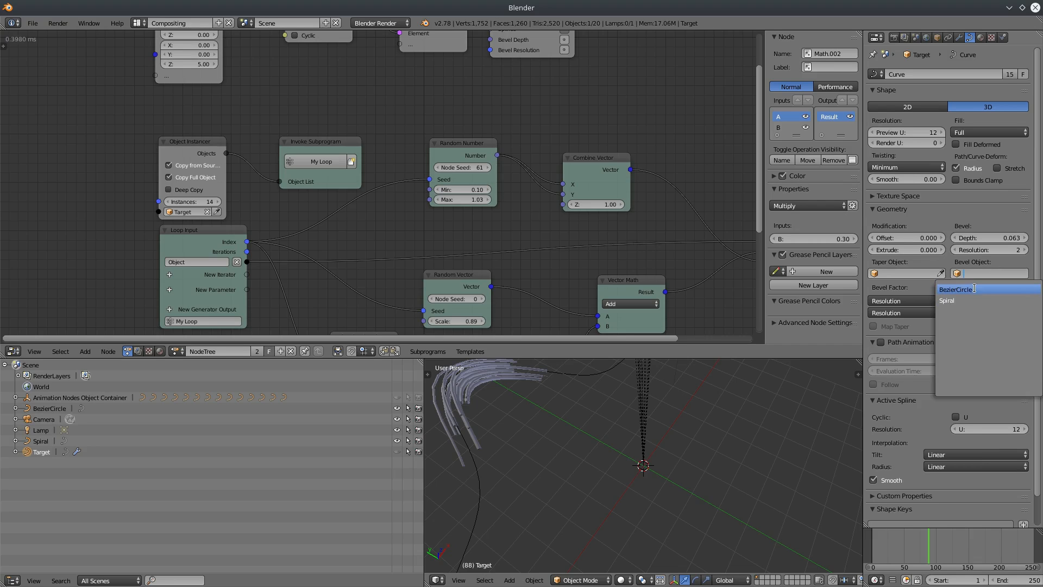
pyautogui.click(970, 291)
pyautogui.scroll(-1, 528, 441)
pyautogui.keyDown('shift'); pyautogui.moveTo(547, 517); pyautogui.dragTo(616, 468, button='middle'); pyautogui.keyUp('shift')
pyautogui.scroll(1, 608, 451)
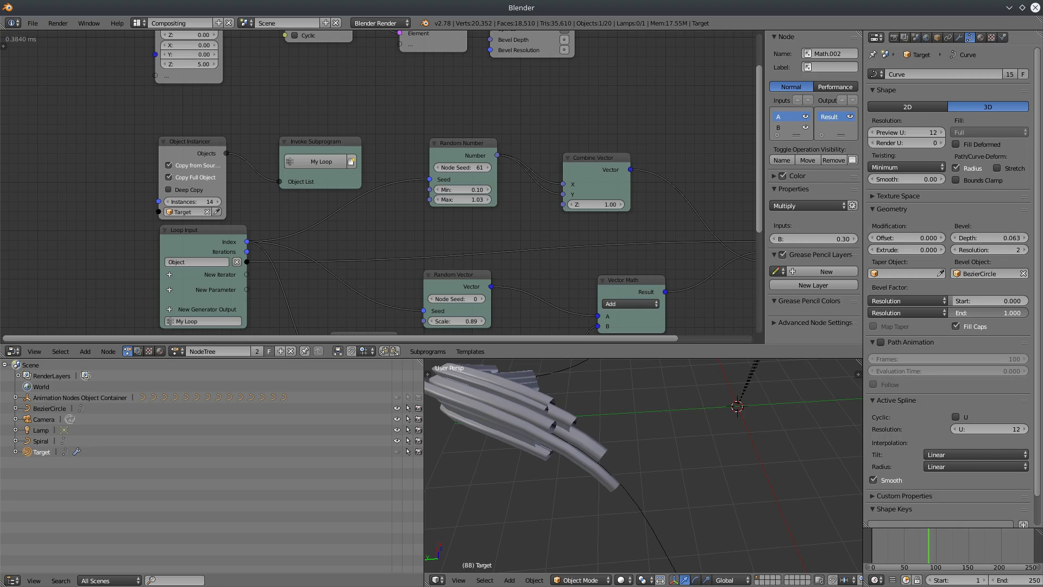
# - Set the end of the Target curve's bevel factor to about 0.899 and inspect the strands
pyautogui.moveTo(988, 313); pyautogui.dragTo(975, 313)
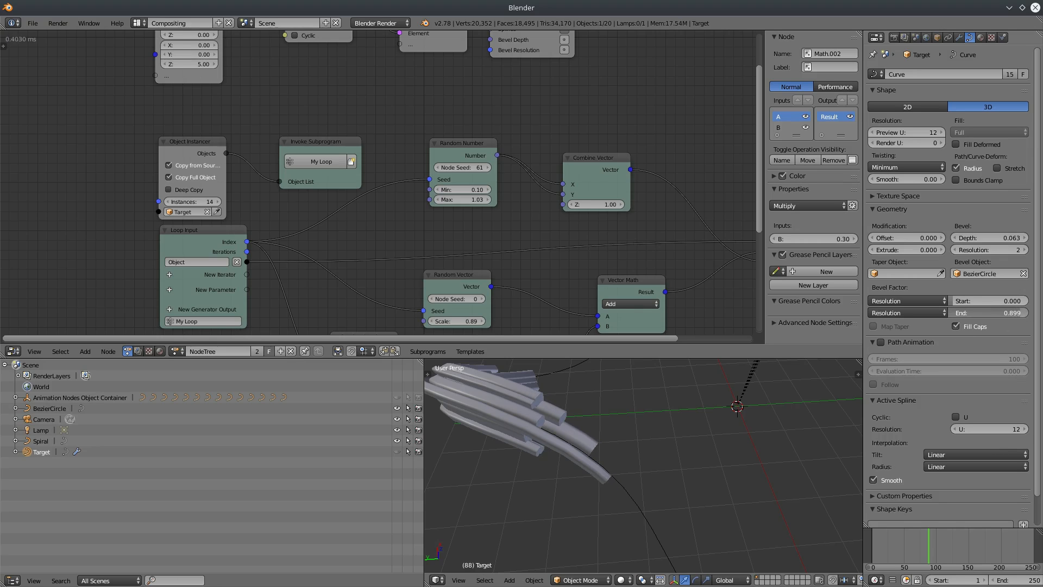
pyautogui.moveTo(668, 442); pyautogui.dragTo(608, 459, button='middle')
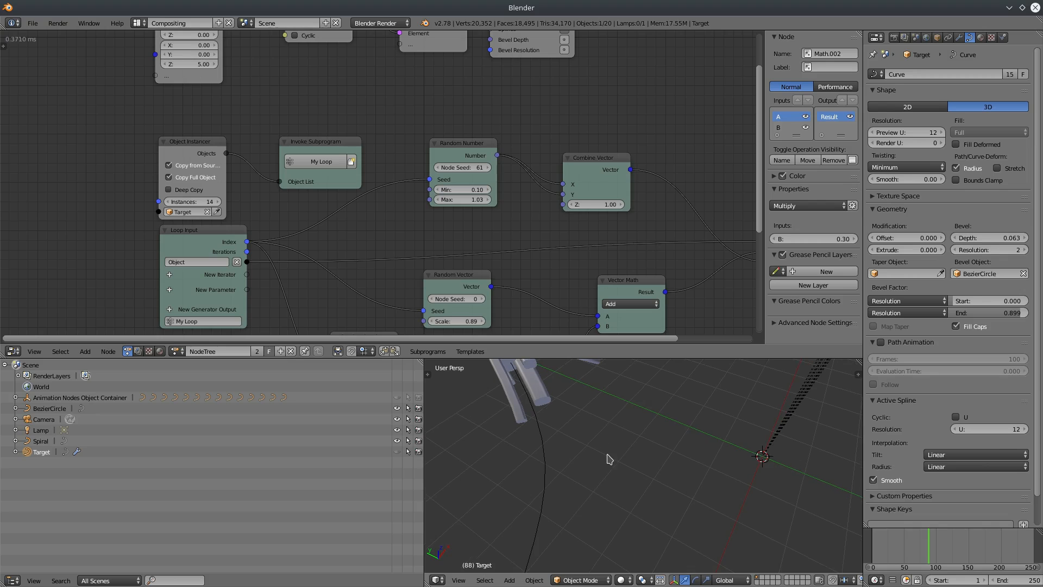
pyautogui.moveTo(630, 420); pyautogui.dragTo(647, 468, button='middle')
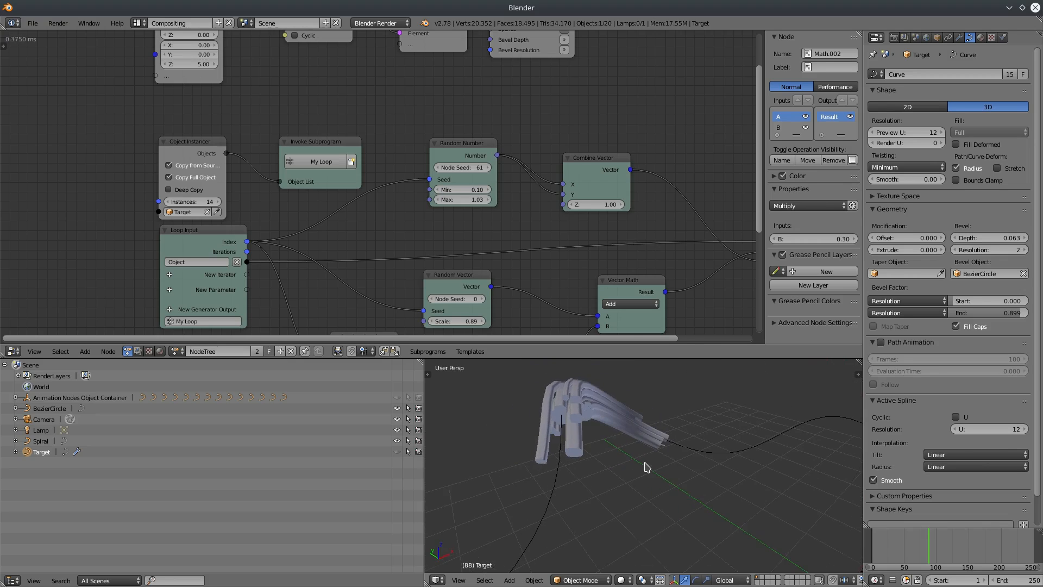
# - Set Max to 0.64 on the Random Number node with seed 61 that feeds the scale's Combine Vector
pyautogui.moveTo(329, 103); pyautogui.dragTo(373, 210, button='middle')
pyautogui.moveTo(371, 204); pyautogui.dragTo(365, 49, button='middle')
pyautogui.scroll(1, 400, 197)
pyautogui.moveTo(417, 207); pyautogui.dragTo(386, 100, button='middle')
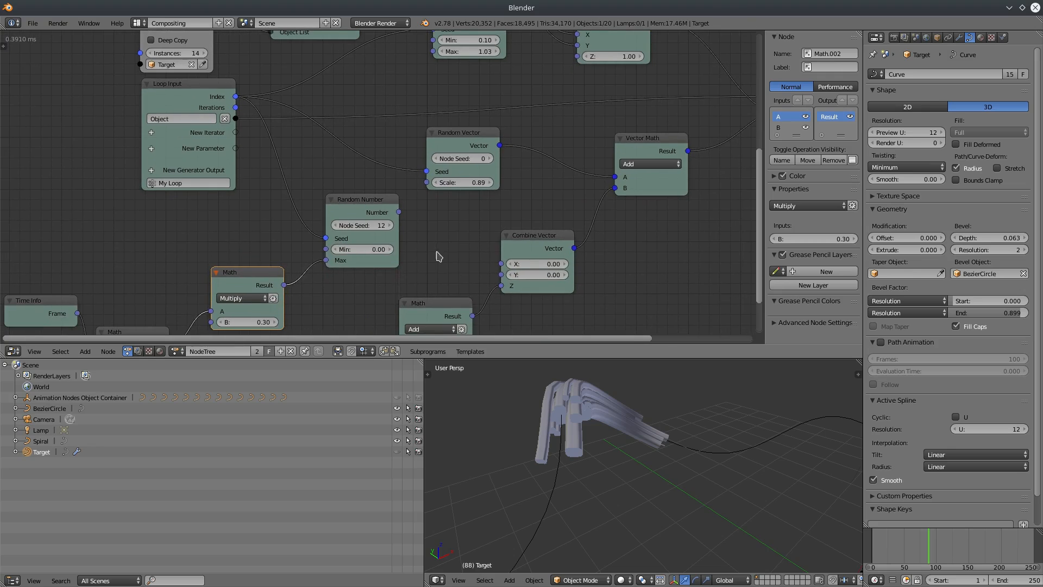
pyautogui.moveTo(716, 171); pyautogui.dragTo(503, 212, button='middle')
pyautogui.moveTo(327, 141); pyautogui.dragTo(484, 239, button='middle')
pyautogui.moveTo(429, 192); pyautogui.dragTo(408, 192)
# - Set the Object Instancer node's number of instances to 100
pyautogui.doubleClick(117, 192)
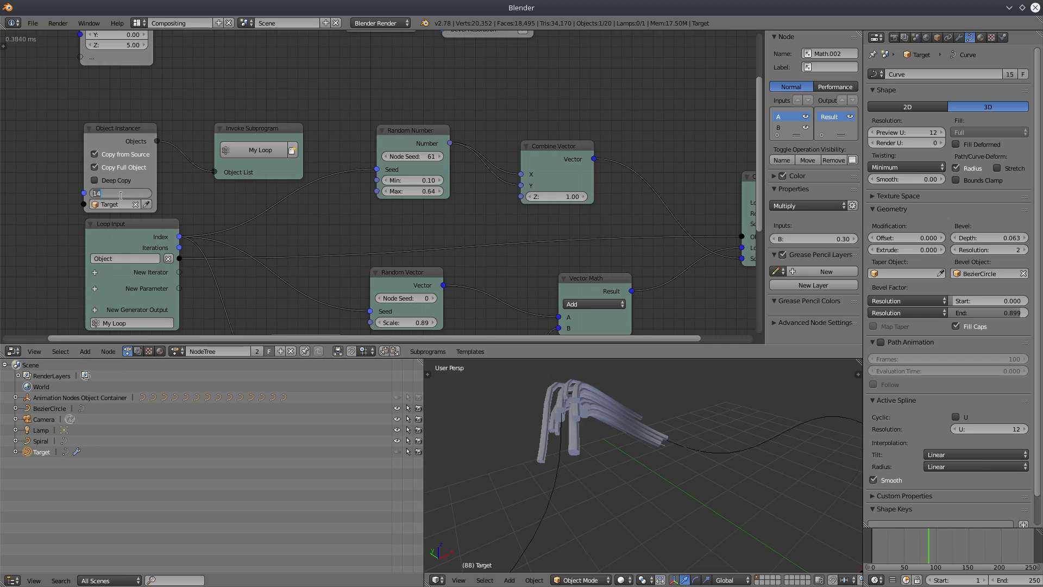
pyautogui.write('100')
pyautogui.press('Return')
# - Set the Random Vector node's Scale to 1.34 to spread the strands farther apart
pyautogui.moveTo(328, 168); pyautogui.dragTo(418, 162, button='middle')
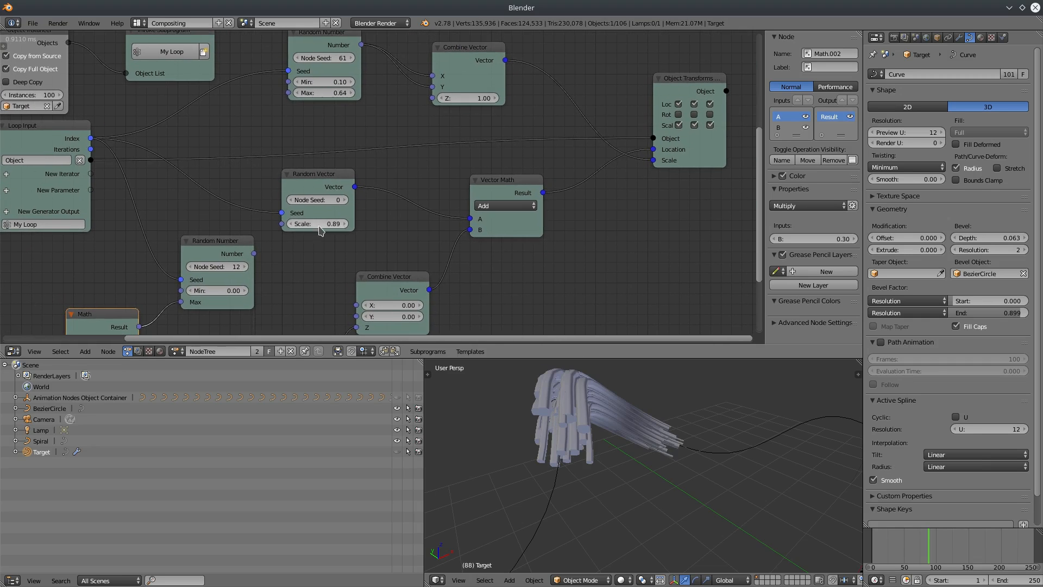
pyautogui.moveTo(319, 224); pyautogui.dragTo(342, 223)
pyautogui.moveTo(543, 467); pyautogui.dragTo(656, 432, button='middle')
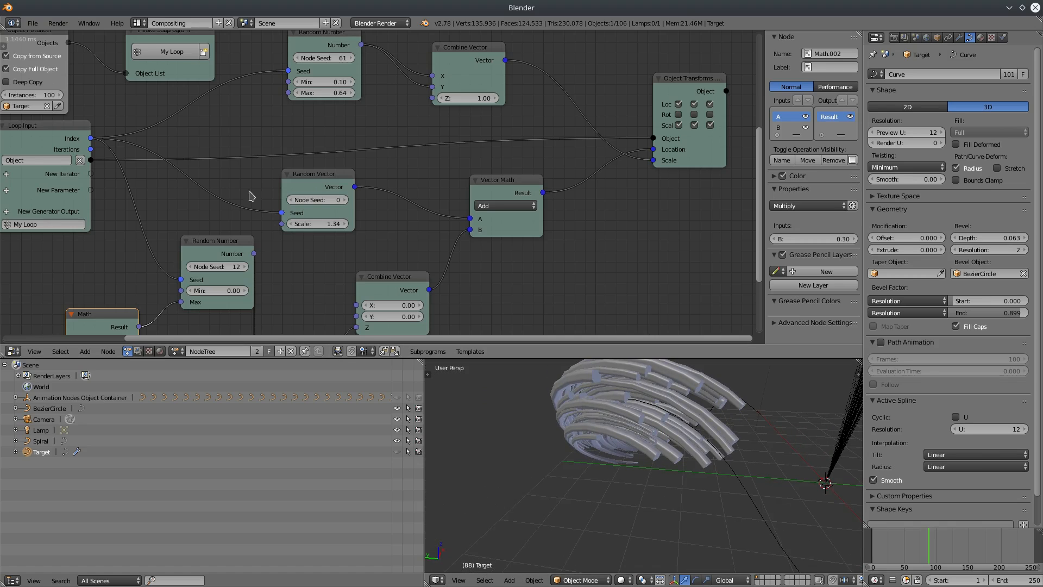
# - Set the second point's Z value in the Create Vector List node to 8.60 to lengthen the strands
pyautogui.moveTo(178, 121); pyautogui.dragTo(368, 337, button='middle')
pyautogui.moveTo(216, 162); pyautogui.dragTo(284, 162)
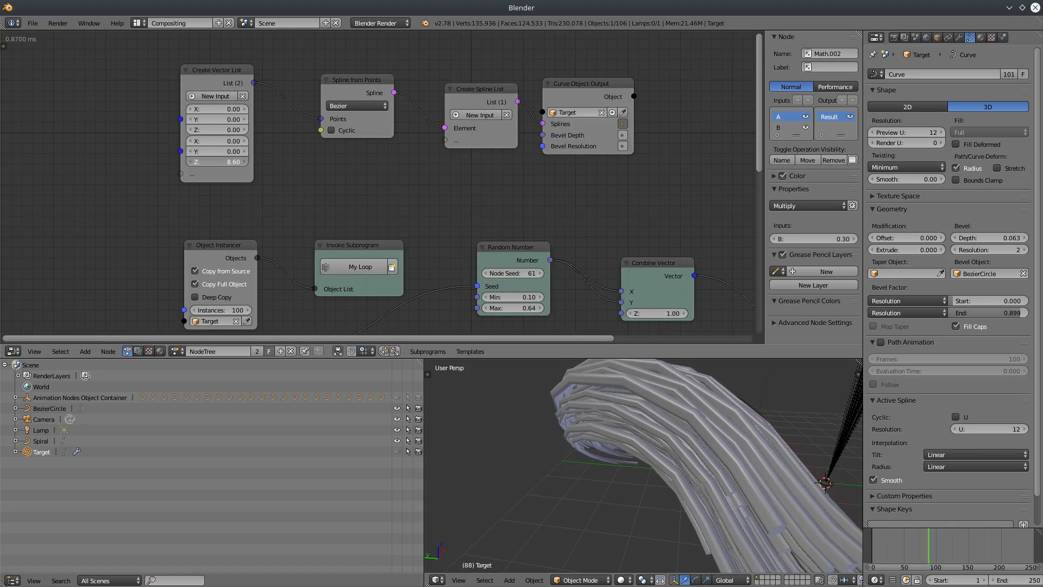
pyautogui.scroll(-2, 706, 483)
pyautogui.moveTo(706, 483); pyautogui.dragTo(628, 472, button='middle')
pyautogui.scroll(1, 589, 468)
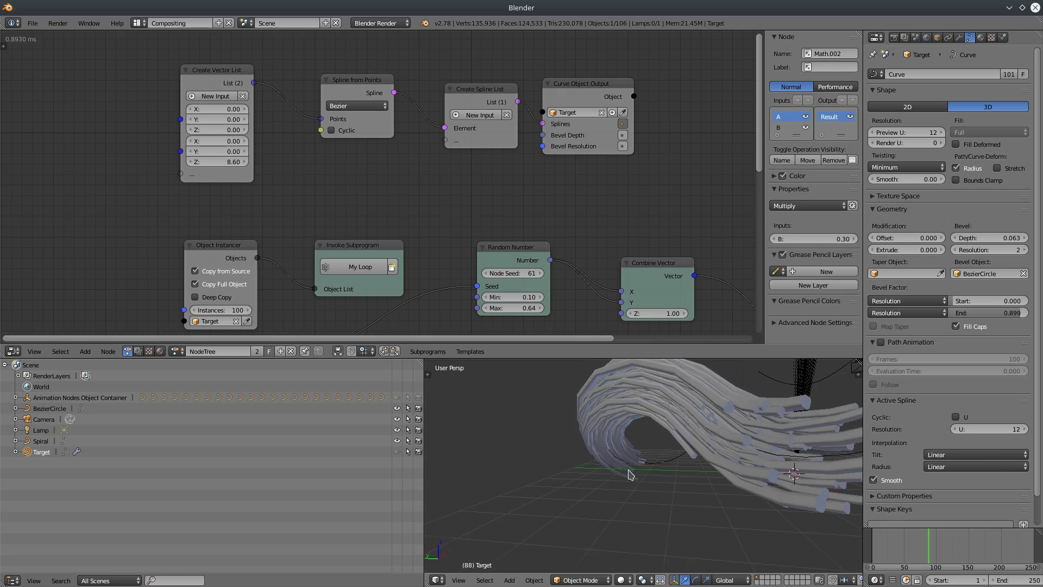
# - Play the animation in the maximized 3D view, examine the moving strands from several angles, and restore the layout
pyautogui.hotkey('shift', 'space')
pyautogui.scroll(-2, 676, 350)
pyautogui.moveTo(662, 326); pyautogui.dragTo(516, 324, button='middle')
pyautogui.hotkey('alt', 'a')
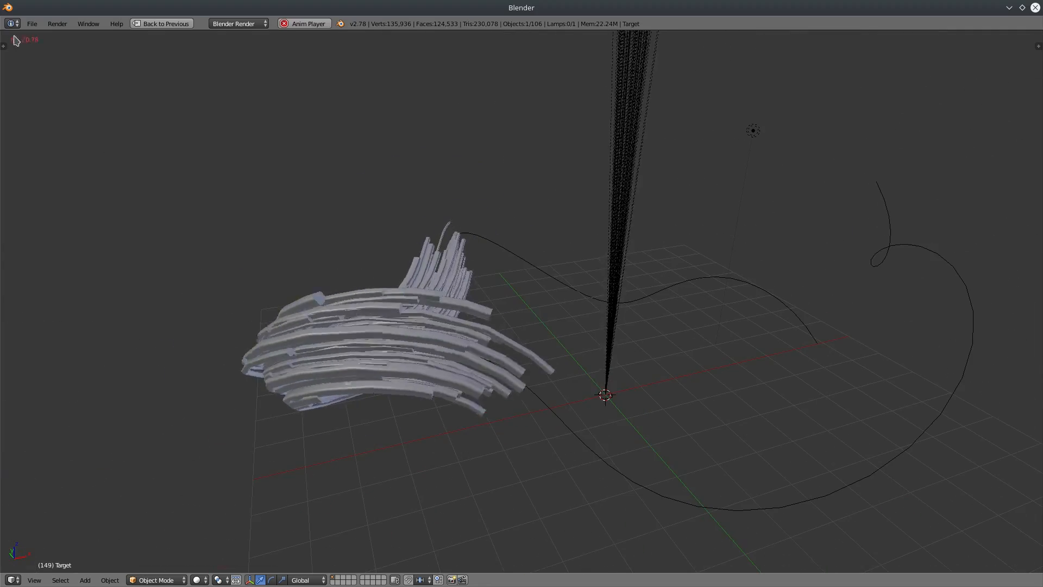
pyautogui.moveTo(321, 308); pyautogui.dragTo(405, 308, button='middle')
pyautogui.moveTo(429, 348); pyautogui.dragTo(497, 348, button='middle')
pyautogui.scroll(3, 480, 373)
pyautogui.hotkey('ctrl', 'Up')
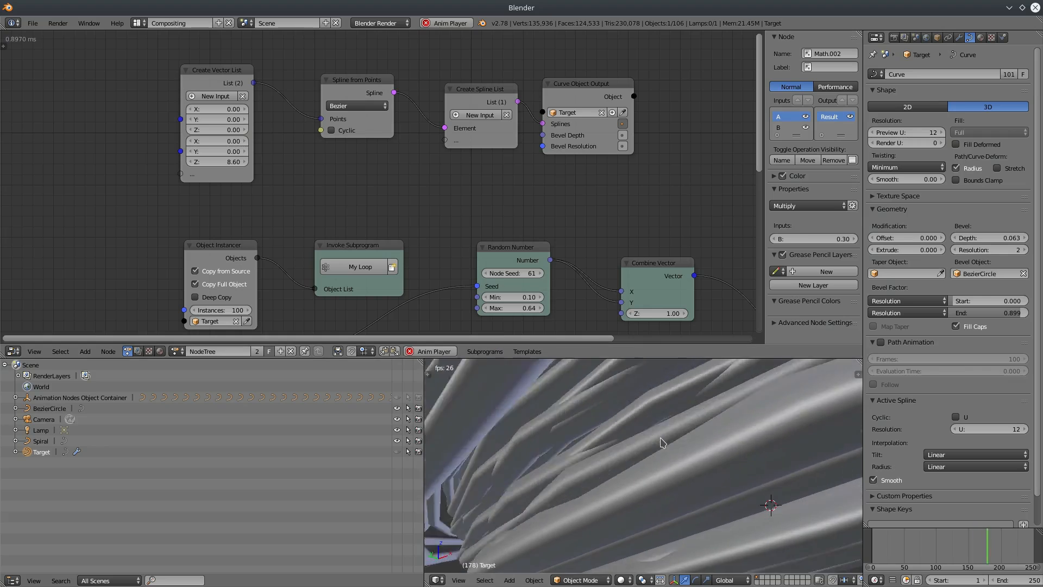
pyautogui.moveTo(692, 447); pyautogui.dragTo(707, 451, button='middle')
# - Stop playback, move to frame 135, and examine the strands' capped ends up close
pyautogui.click(926, 543)
pyautogui.hotkey('alt', 'a')
pyautogui.moveTo(930, 544); pyautogui.dragTo(961, 557)
pyautogui.moveTo(600, 489); pyautogui.dragTo(756, 494, button='middle')
pyautogui.scroll(1, 626, 479)
pyautogui.scroll(2, 693, 475)
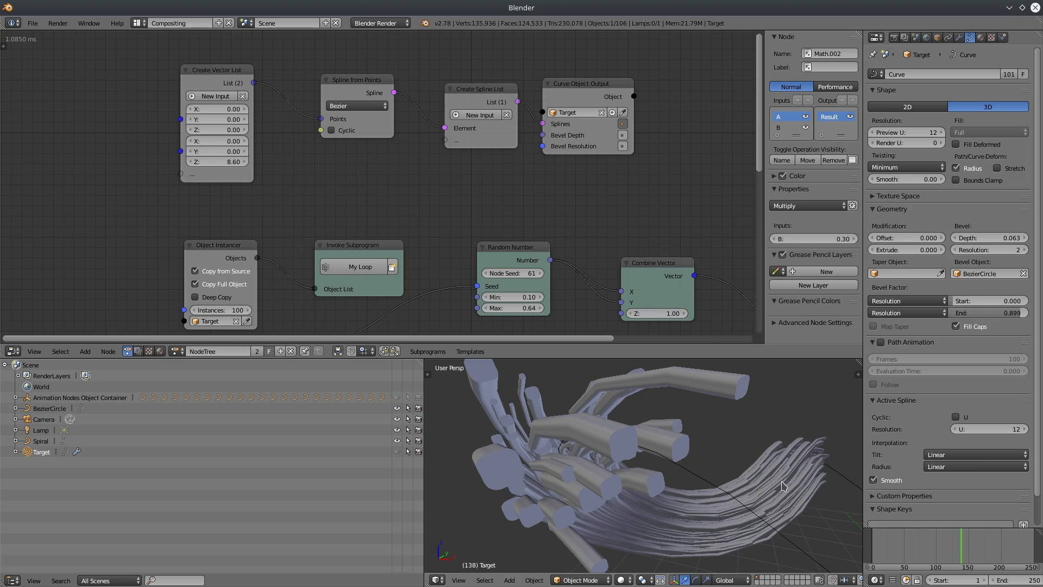
pyautogui.moveTo(957, 538); pyautogui.dragTo(959, 542)
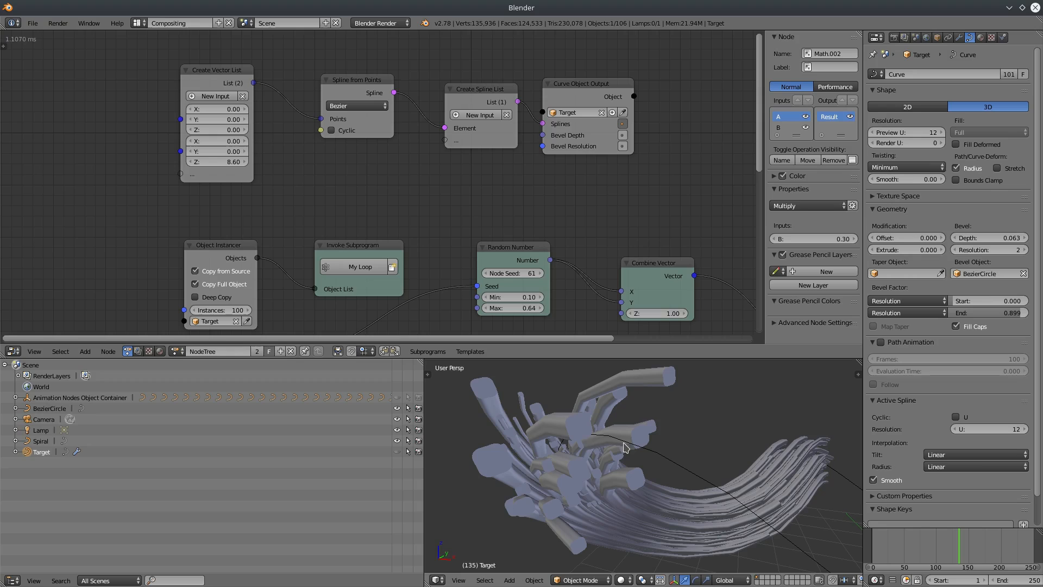
# - Show the 3D view in rendered shading and switch the render engine to Cycles Render
pyautogui.hotkey('shift', 'z')
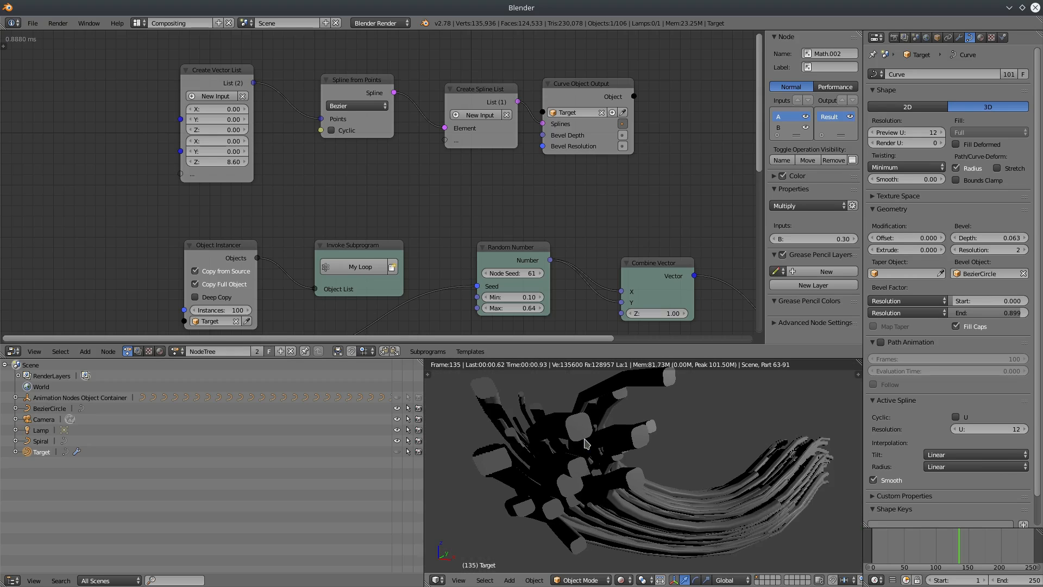
pyautogui.click(380, 23)
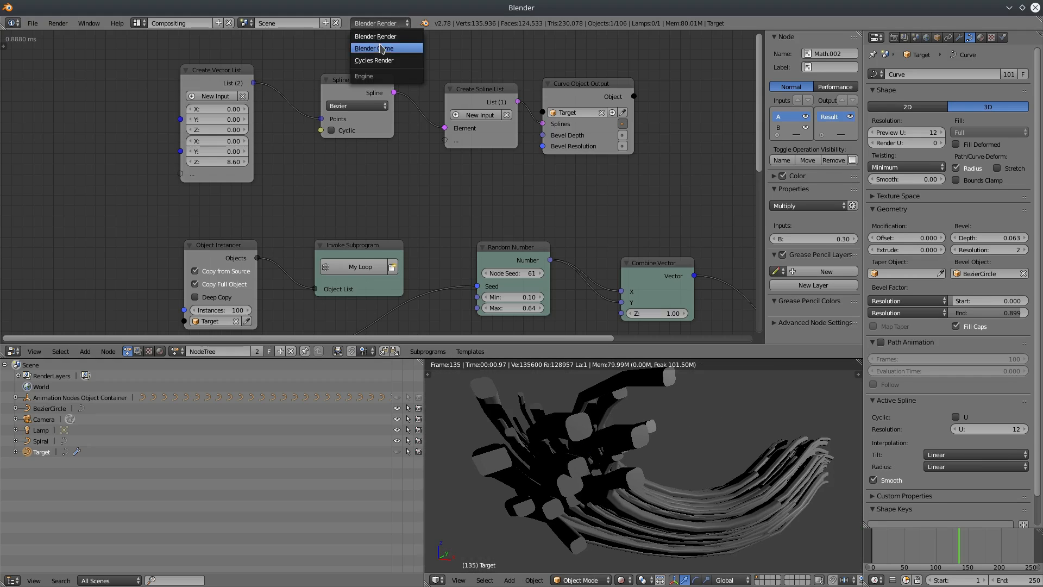
pyautogui.click(380, 62)
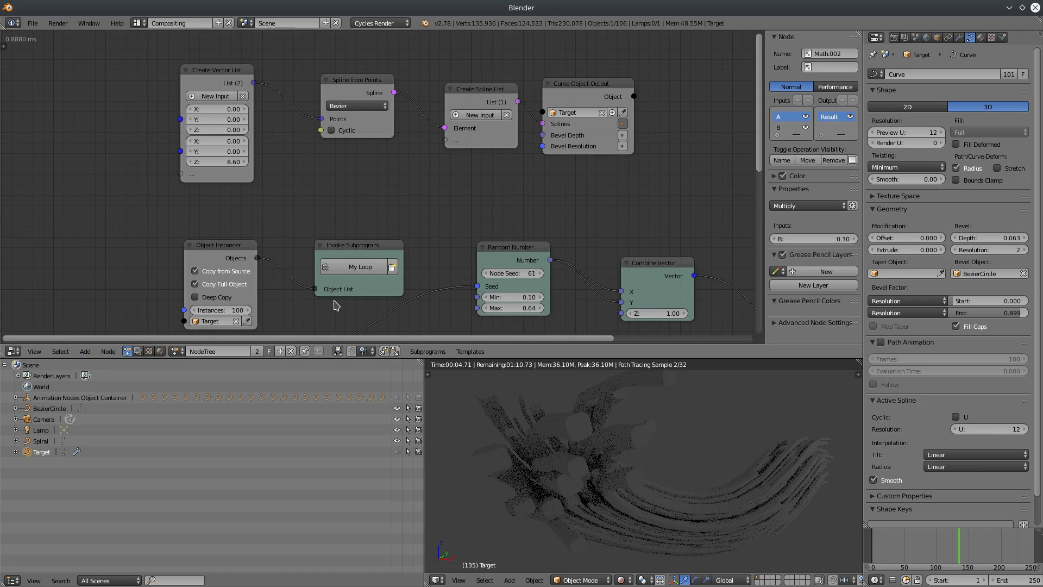
# - Switch the node editor to shader nodes and create a new material on the Target curve
pyautogui.moveTo(364, 215); pyautogui.dragTo(302, 158, button='middle')
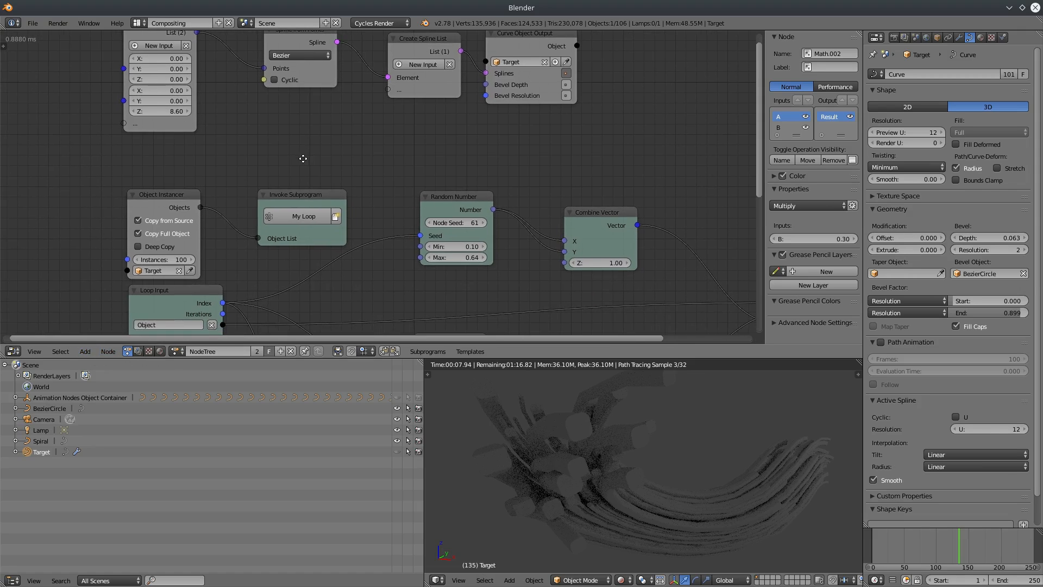
pyautogui.click(160, 351)
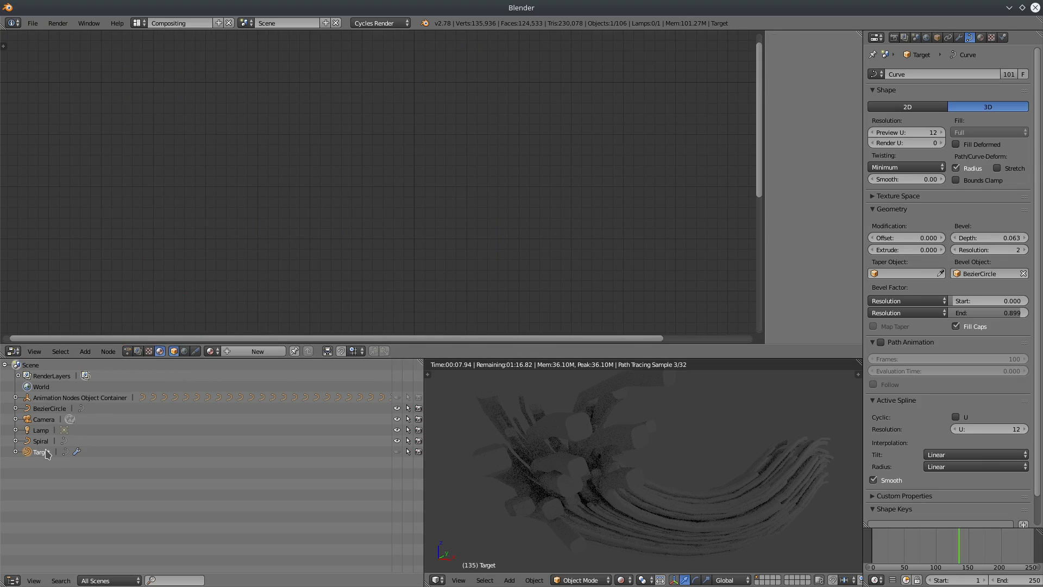
pyautogui.click(980, 38)
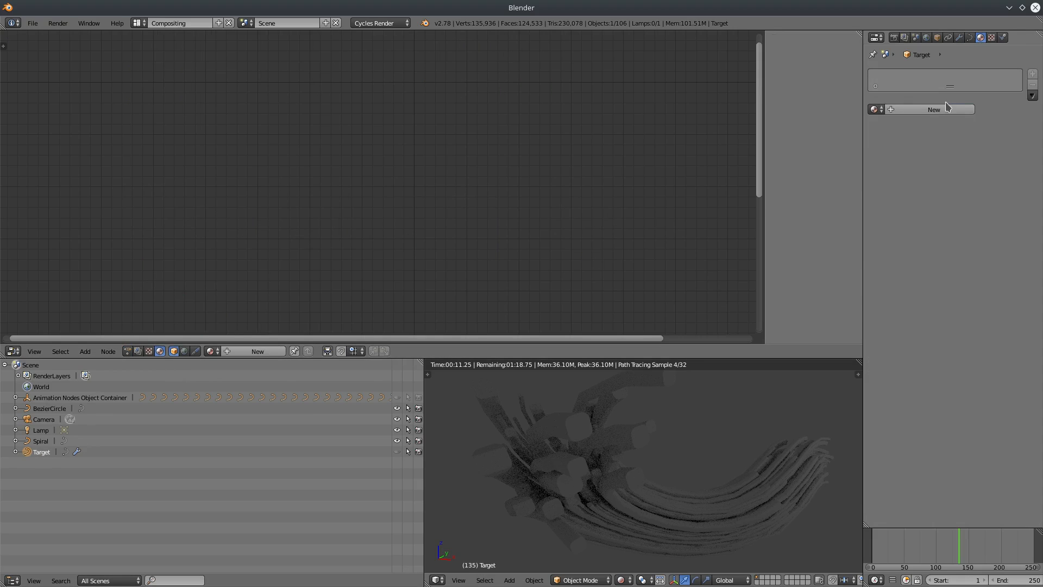
pyautogui.click(932, 109)
pyautogui.press('Home')
pyautogui.moveTo(568, 301); pyautogui.dragTo(421, 224, button='middle')
pyautogui.scroll(1, 496, 218)
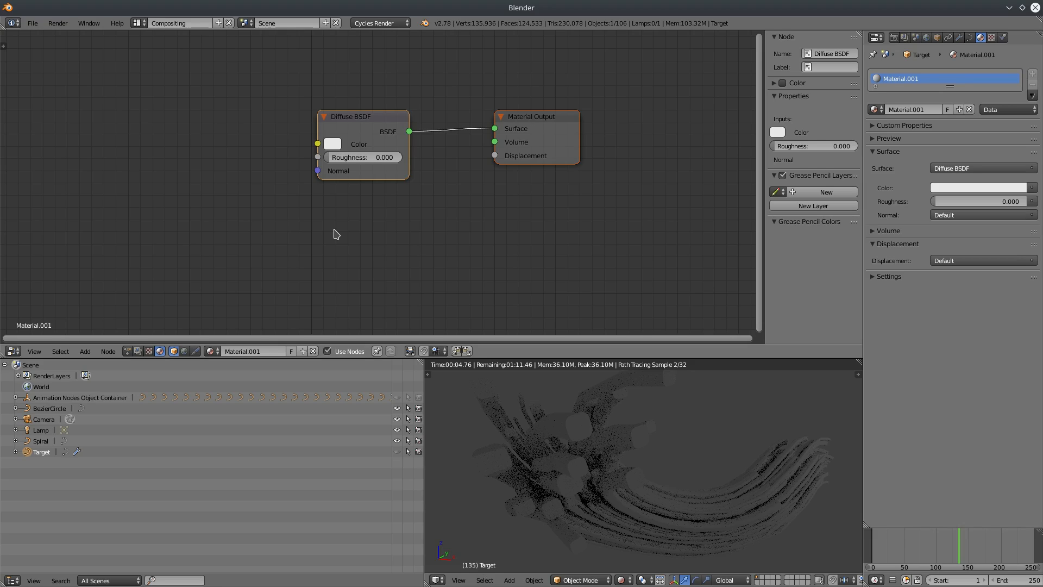
# - Add a Hue Saturation Value node and connect its Color output to the Diffuse BSDF's Color input
pyautogui.click(84, 351)
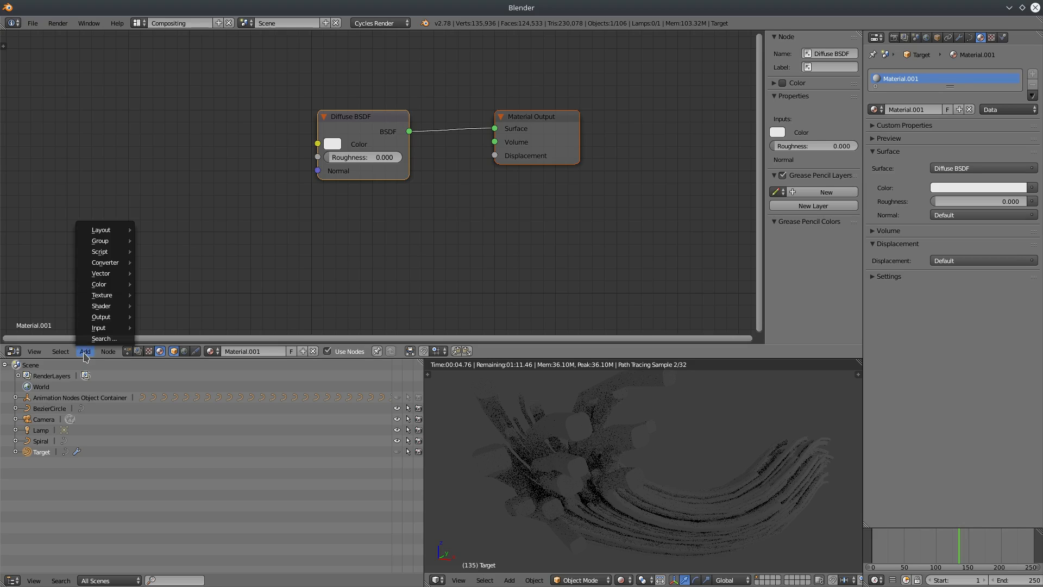
pyautogui.moveTo(107, 329)
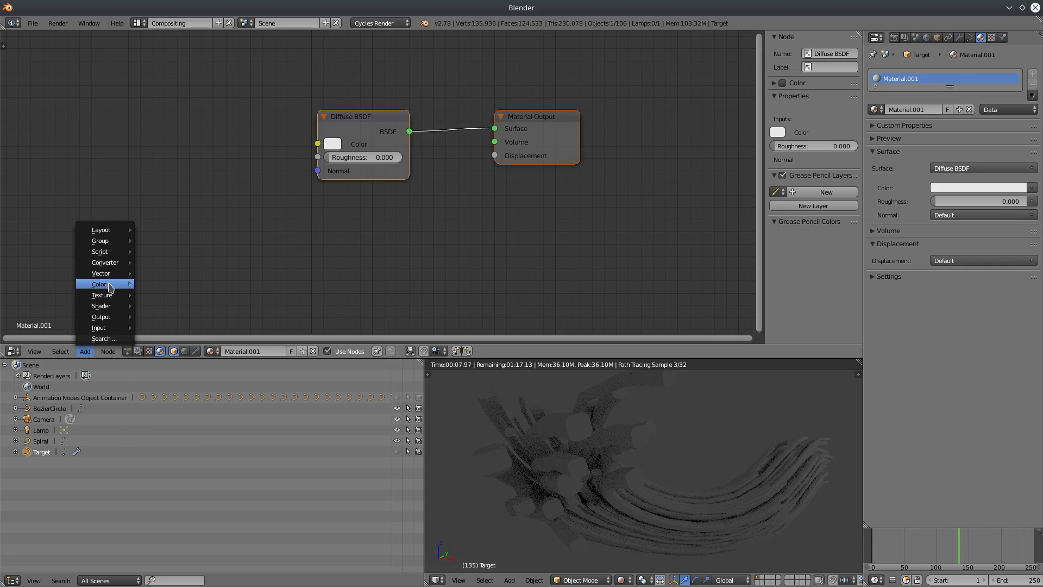
pyautogui.moveTo(107, 284)
pyautogui.click(162, 308)
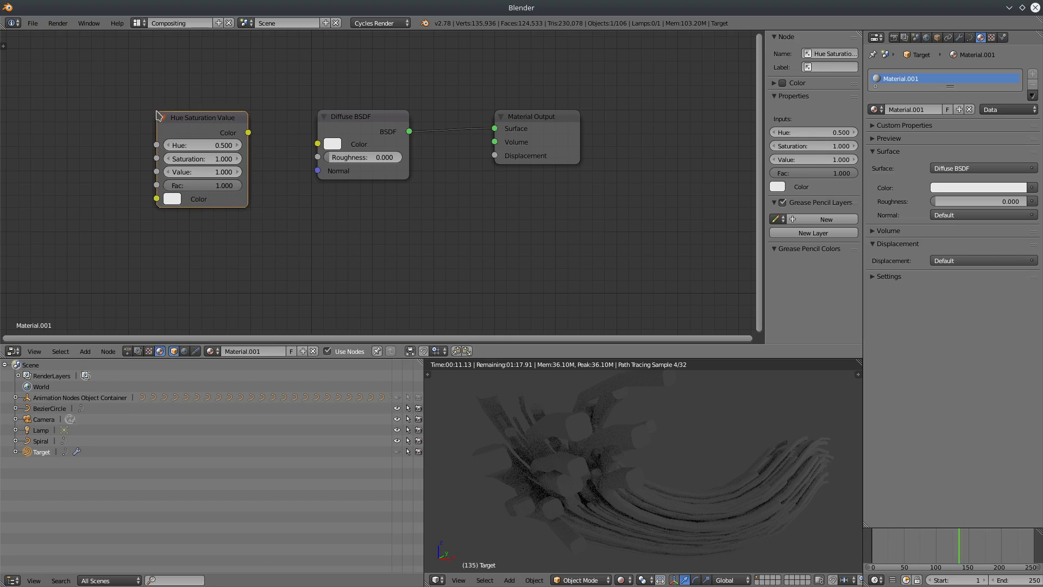
pyautogui.moveTo(252, 133); pyautogui.dragTo(318, 144)
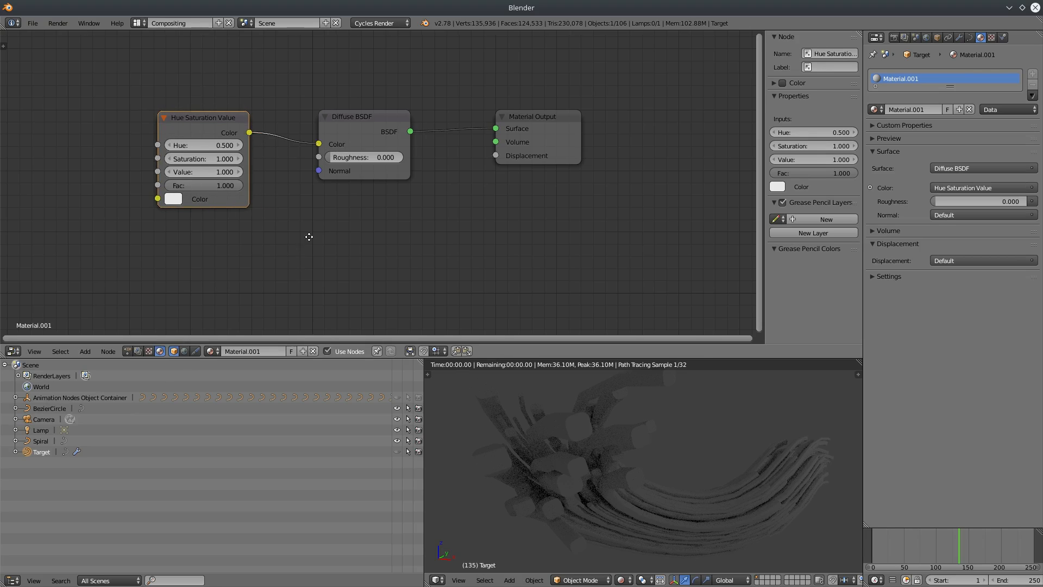
# - Add an Object Info node and connect its Random output to the Hue input of the Hue Saturation Value node
pyautogui.moveTo(307, 233); pyautogui.dragTo(390, 244, button='middle')
pyautogui.click(84, 351)
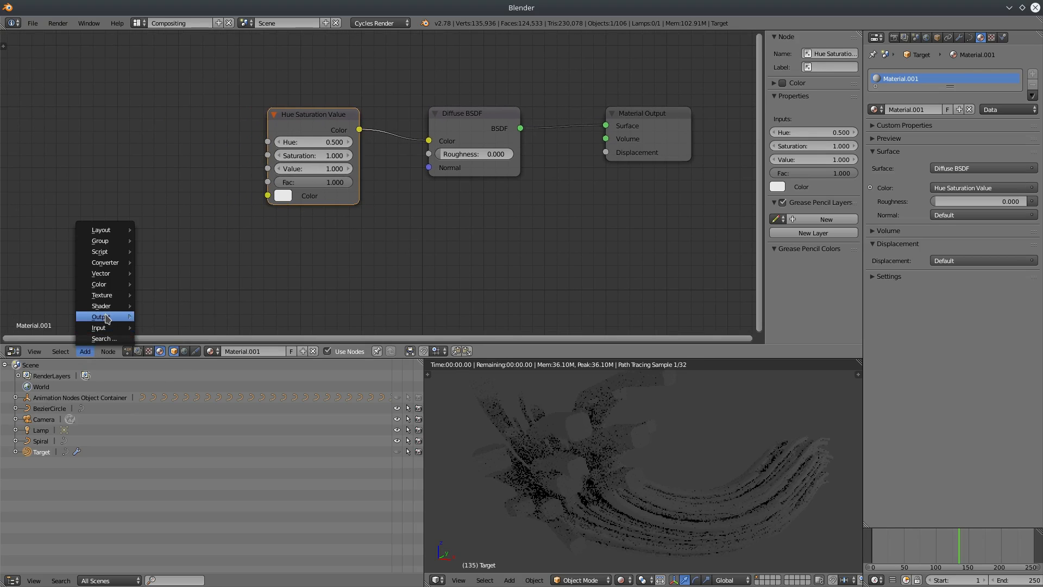
pyautogui.moveTo(107, 318)
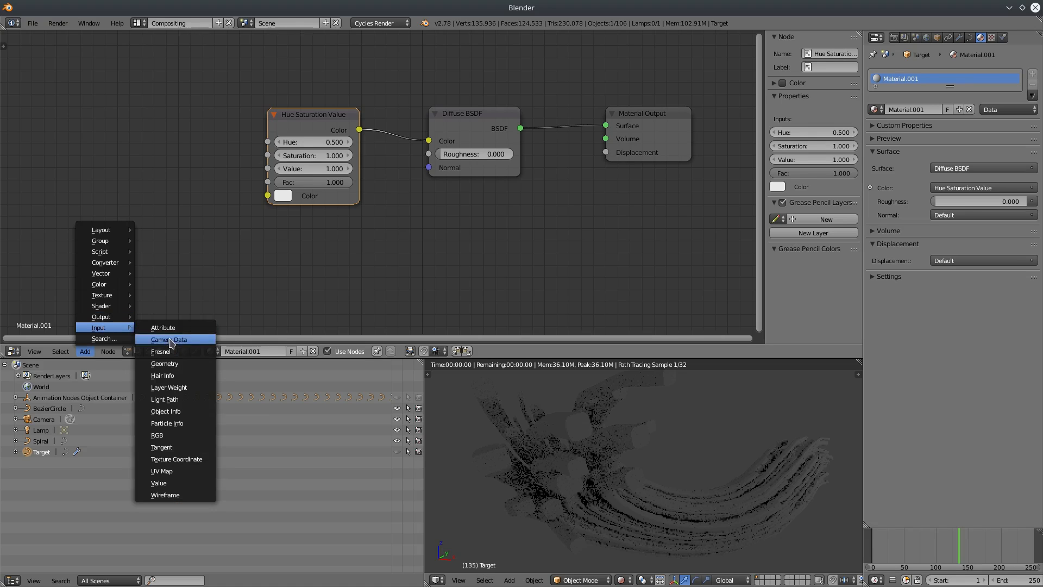
pyautogui.click(165, 411)
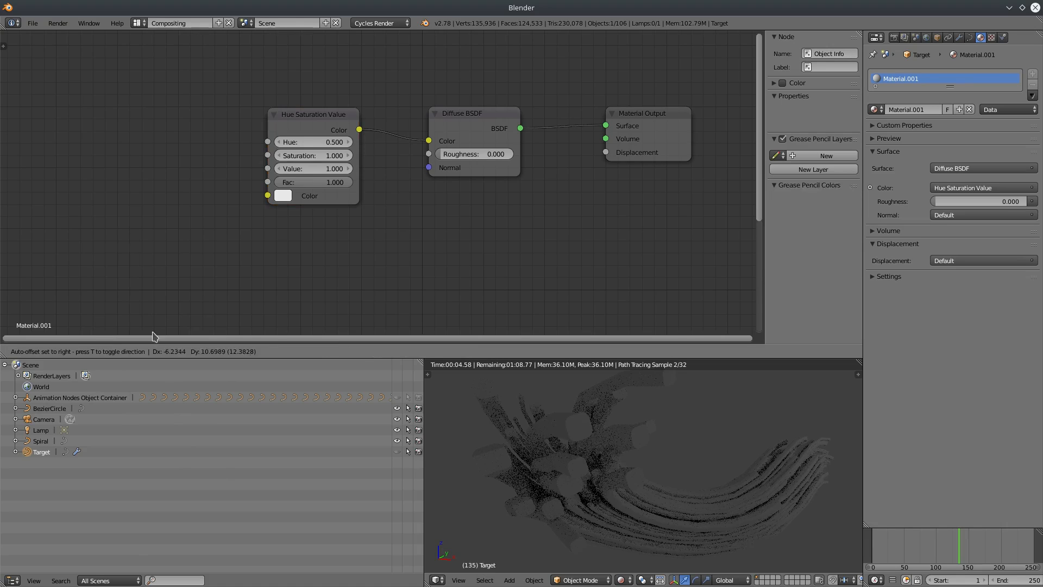
pyautogui.click(121, 162)
pyautogui.moveTo(168, 178); pyautogui.dragTo(267, 141)
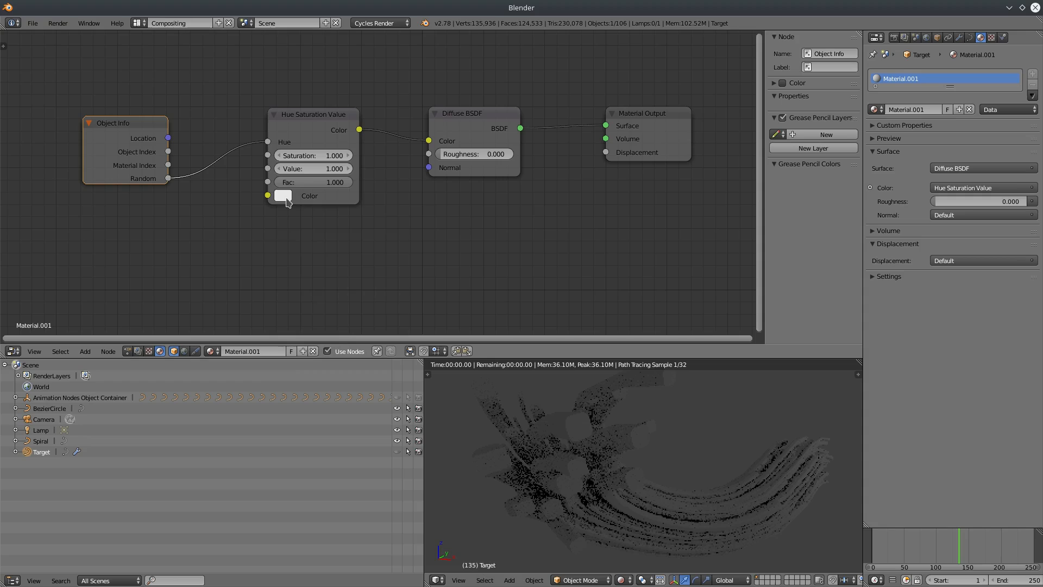
# - Set the Hue Saturation Value node's base color to pale yellow and inspect the randomly colored strands from several angles
pyautogui.click(283, 196)
pyautogui.moveTo(327, 254); pyautogui.dragTo(322, 257)
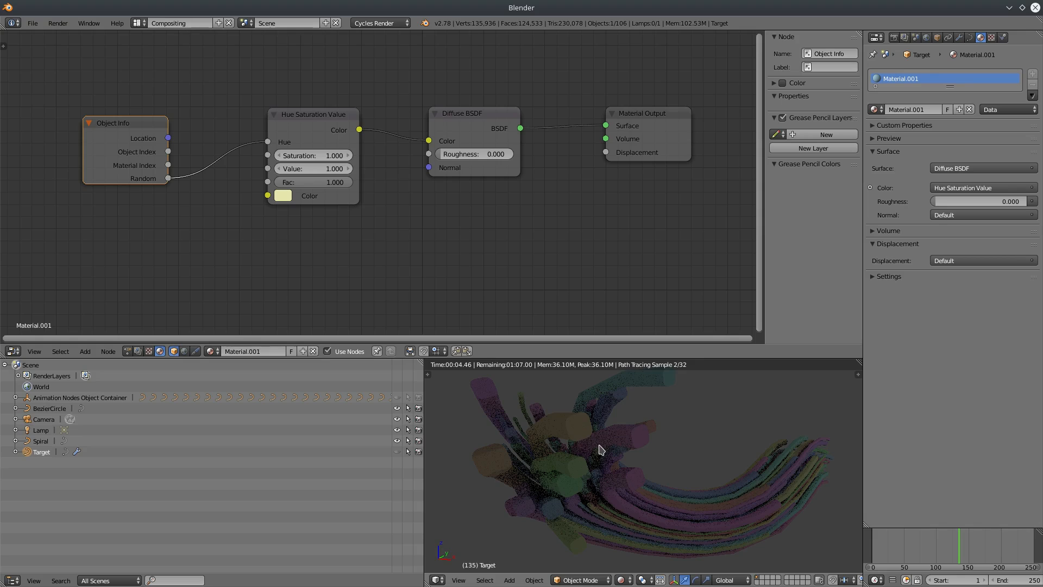
pyautogui.press('KP_4')
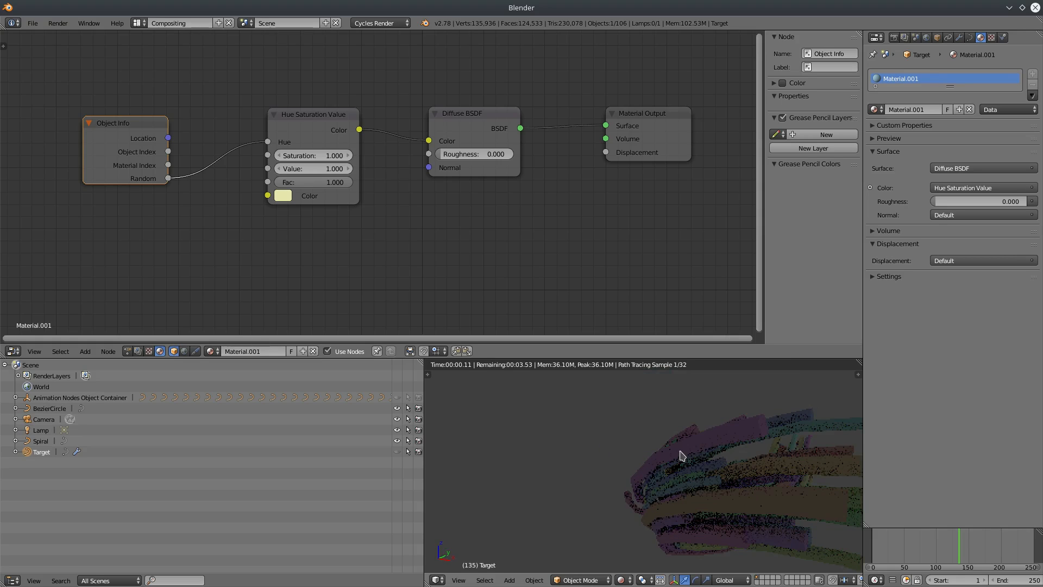
pyautogui.press('KP_6')
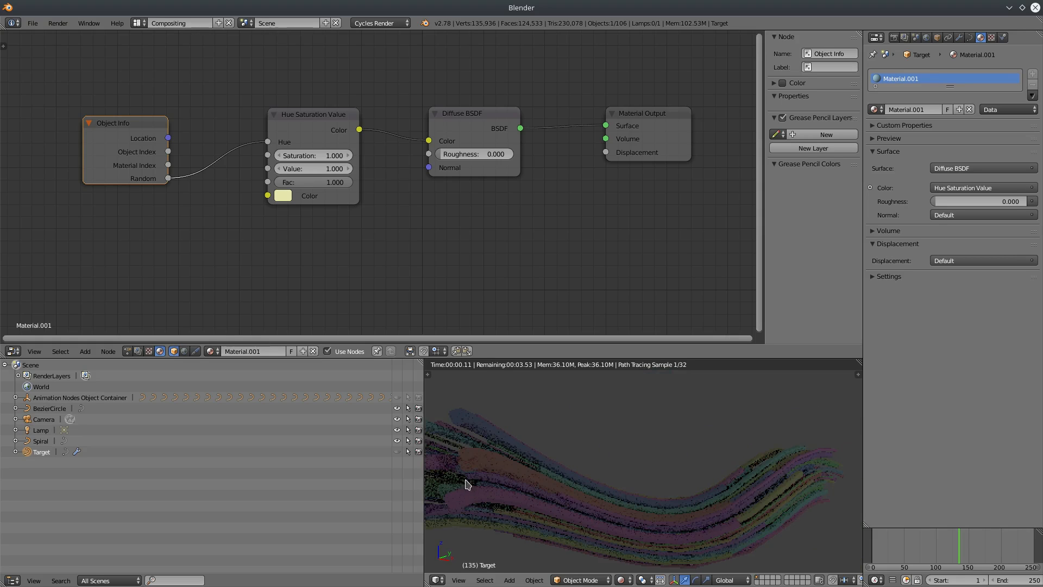
pyautogui.moveTo(526, 213)
pyautogui.mouseDown(button='middle')
pyautogui.moveTo(512, 212)
pyautogui.moveTo(534, 208)
pyautogui.mouseUp(button='middle')
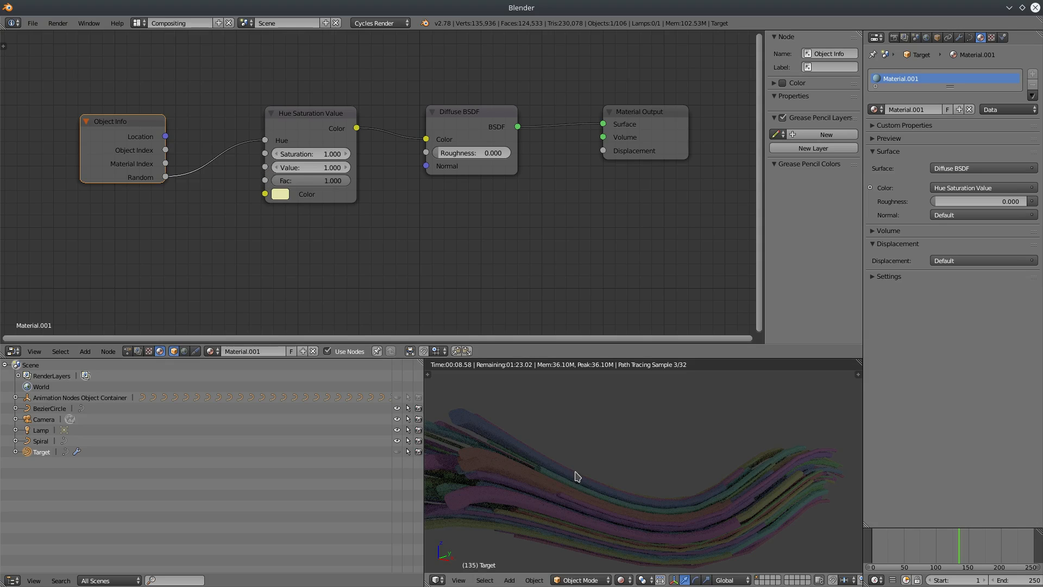
# - Switch the node editor back to the Animation Nodes tree and review the loop's random and math nodes
pyautogui.click(127, 350)
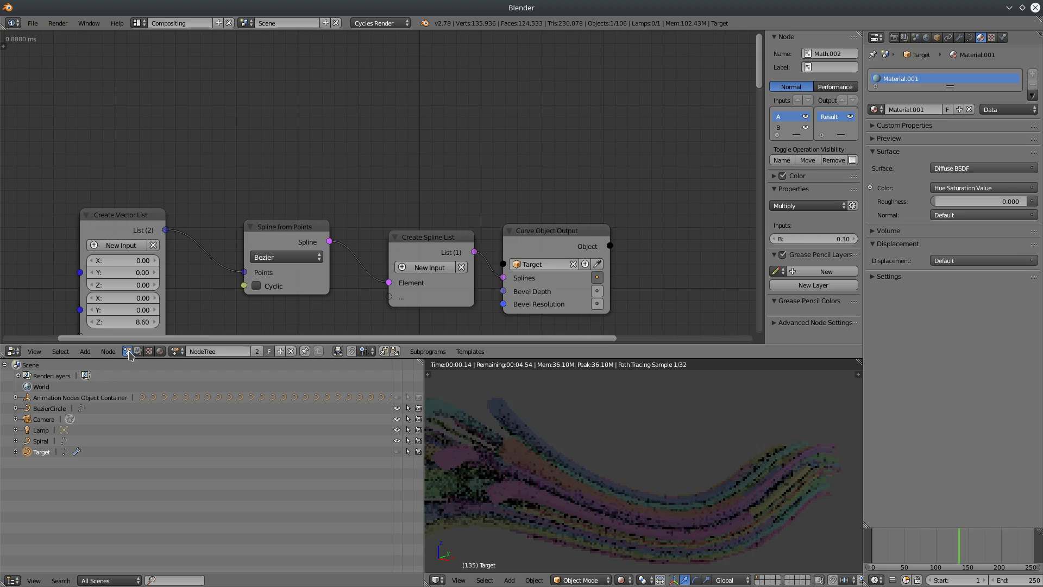
pyautogui.moveTo(214, 209); pyautogui.dragTo(207, 63, button='middle')
pyautogui.moveTo(246, 210); pyautogui.dragTo(226, 118, button='middle')
pyautogui.moveTo(370, 276); pyautogui.dragTo(350, 135, button='middle')
pyautogui.moveTo(530, 425); pyautogui.dragTo(544, 431, button='middle')
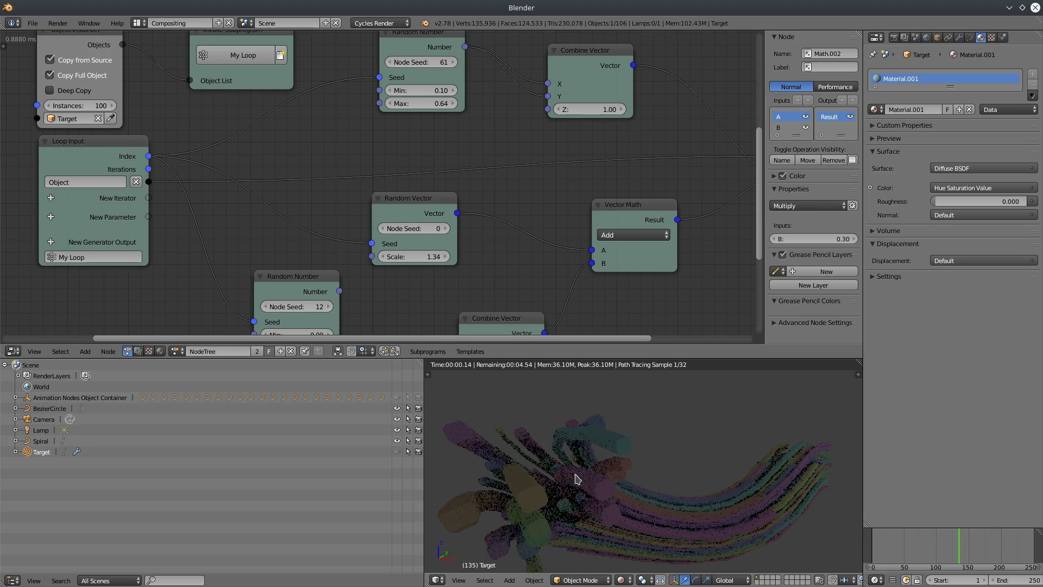
pyautogui.moveTo(247, 249); pyautogui.dragTo(305, 109, button='middle')
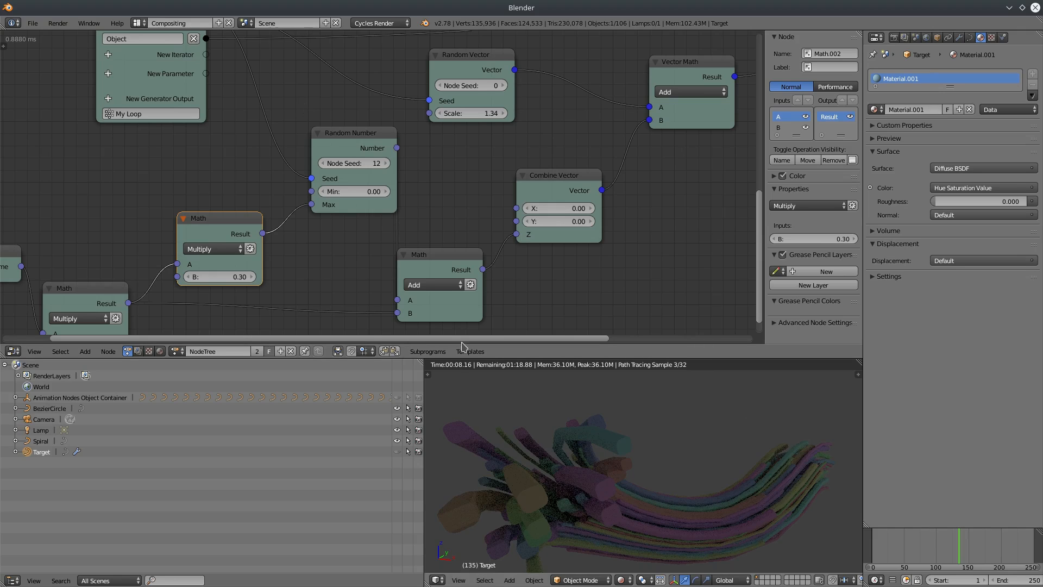
# - Set the Target curve's Render U resolution to 60 and restart the rendered preview
pyautogui.click(971, 37)
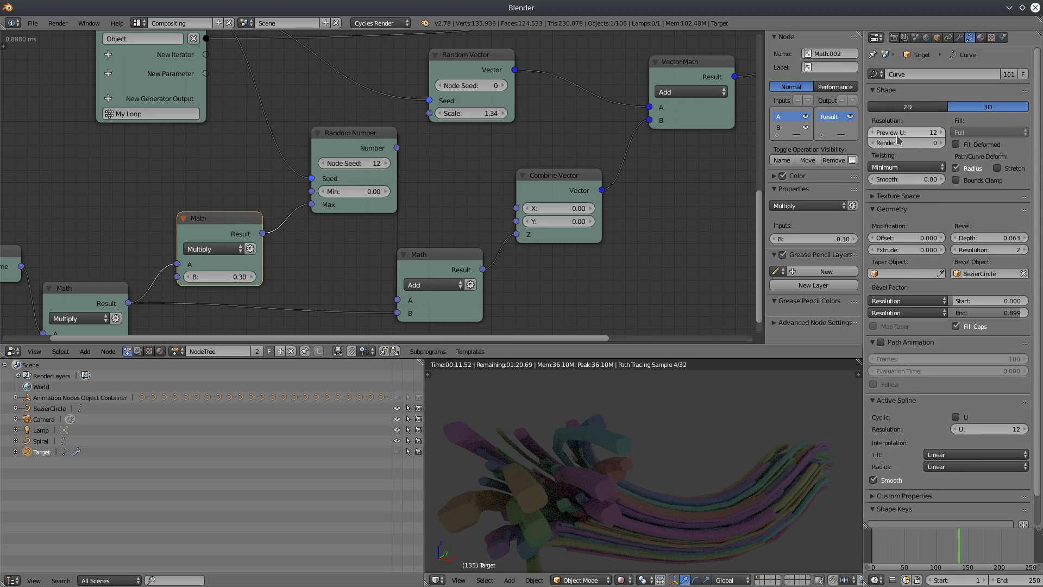
pyautogui.click(921, 147)
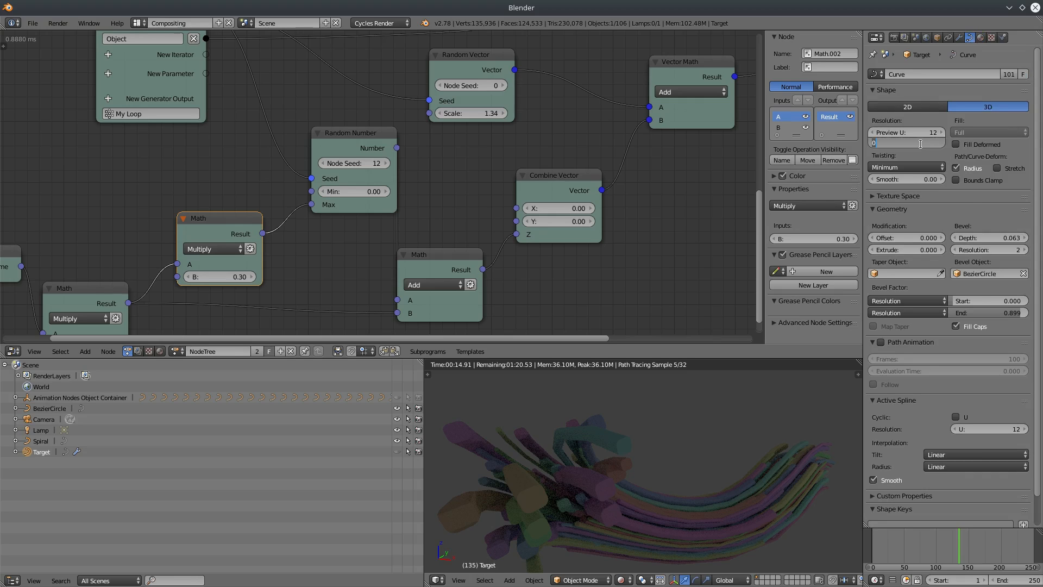
pyautogui.write('60')
pyautogui.press('Return')
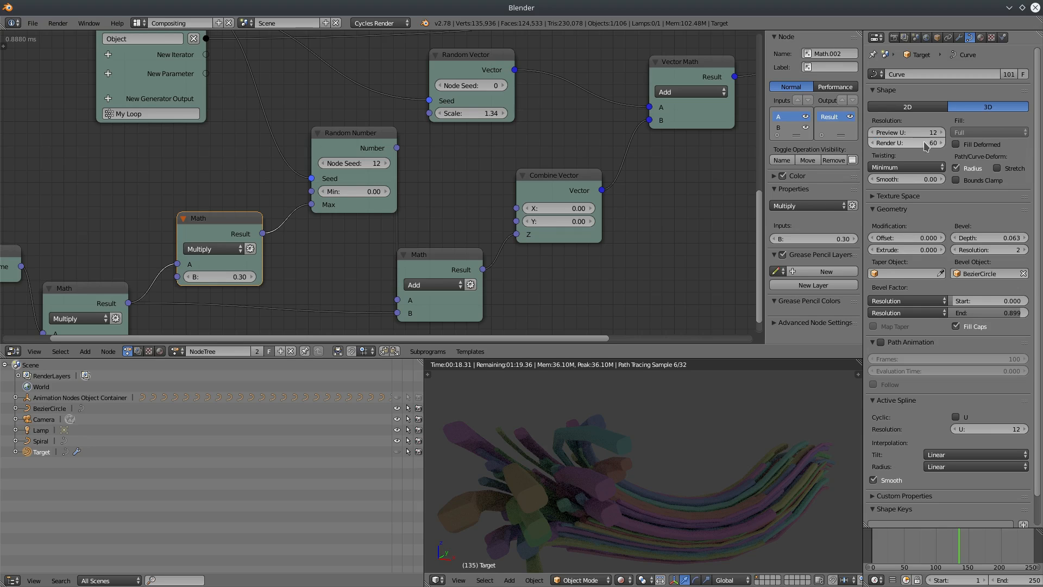
pyautogui.hotkey('shift', 'z')
pyautogui.hotkey('shift', 'z')
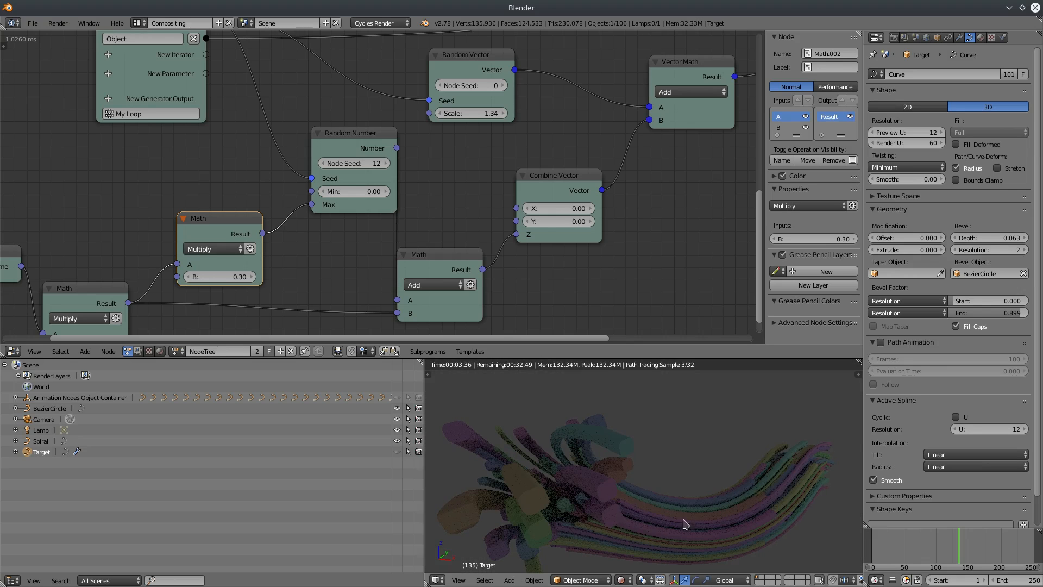
# - Scrub to frame 167 and back to frame 151, examining the rendered strands up close for smoothness
pyautogui.click(939, 550)
pyautogui.moveTo(946, 550); pyautogui.dragTo(995, 549)
pyautogui.scroll(8, 715, 433)
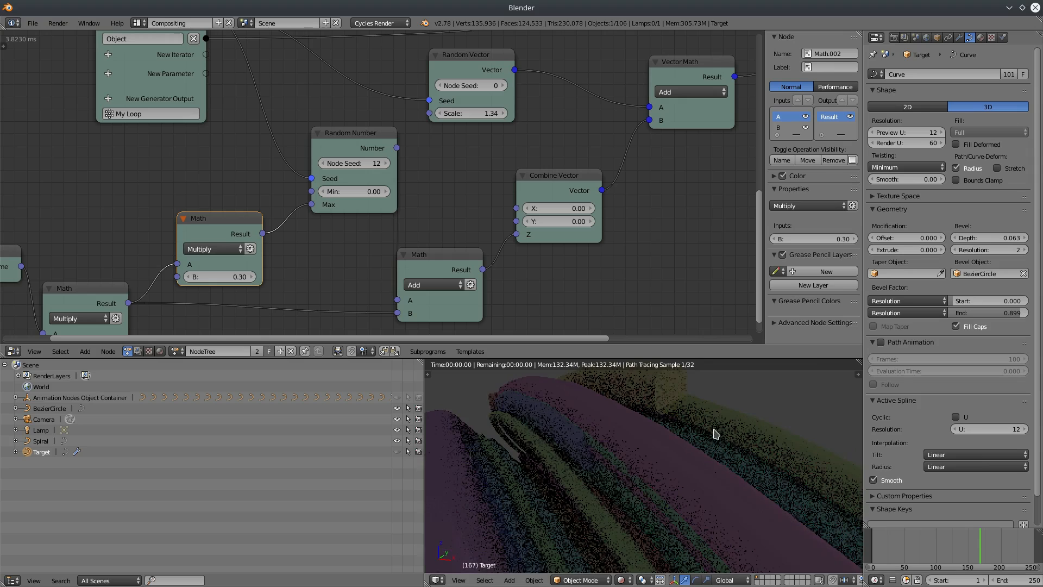
pyautogui.click(969, 545)
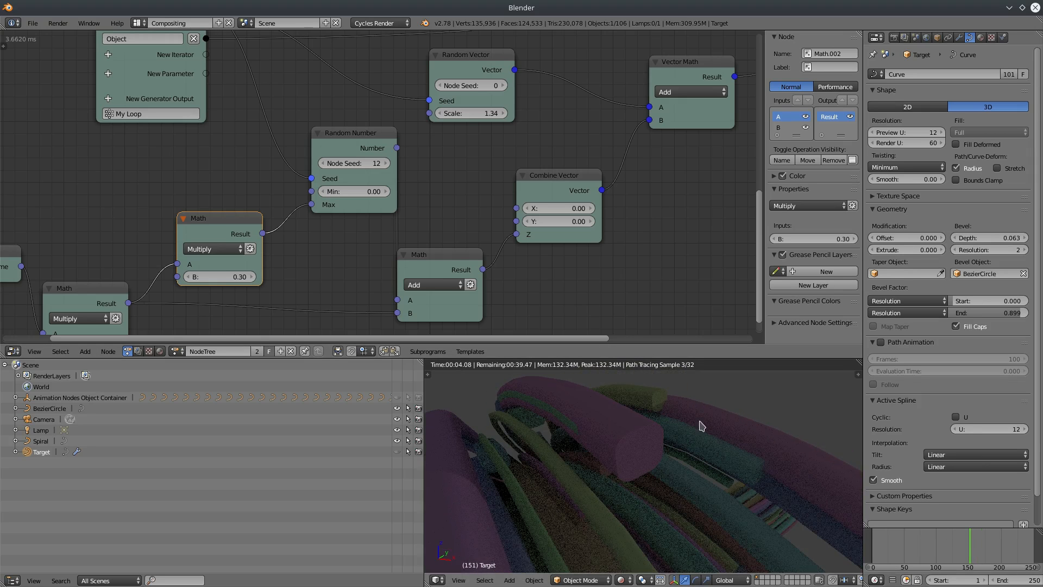
# - Enable nodes for the World and brighten its Background color to light grey
pyautogui.click(926, 37)
pyautogui.click(968, 135)
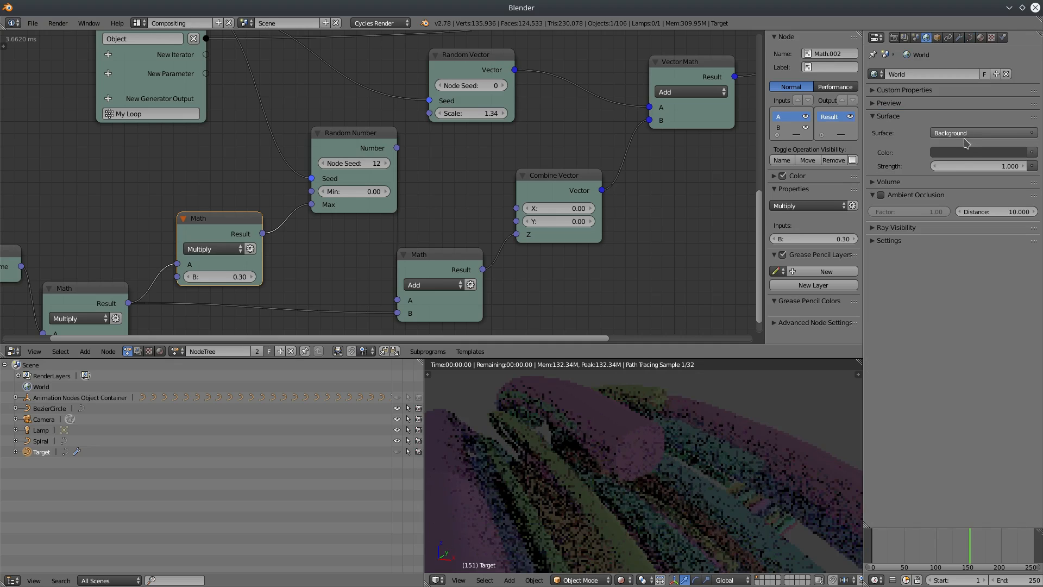
pyautogui.click(966, 154)
pyautogui.moveTo(1017, 223); pyautogui.dragTo(1017, 190)
pyautogui.click(1013, 153)
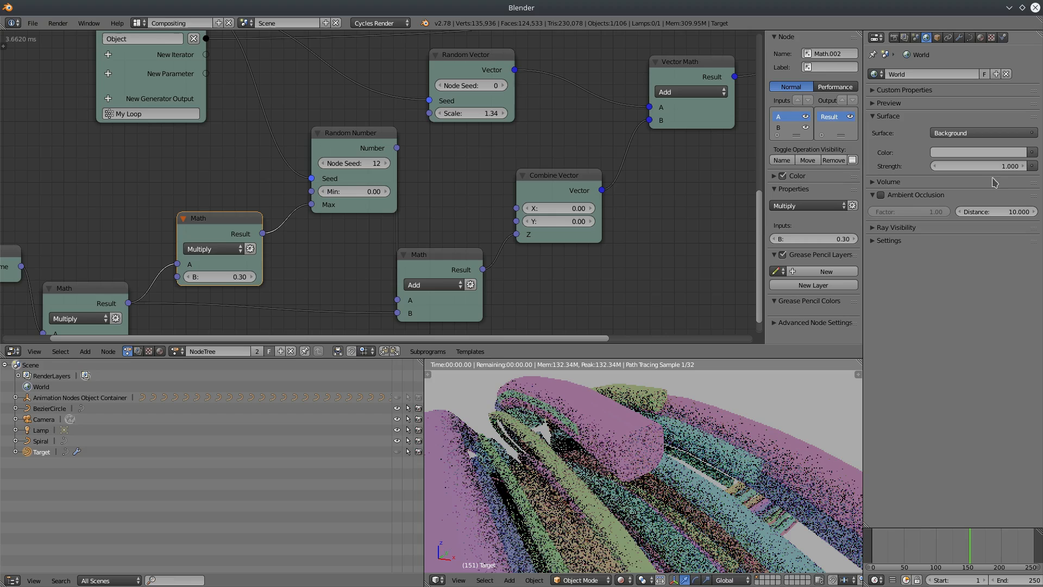
# - Switch the 3D view to solid shading and scrub the animation to frame 167
pyautogui.scroll(-7, 725, 392)
pyautogui.moveTo(698, 504); pyautogui.dragTo(786, 504, button='middle')
pyautogui.hotkey('shift', 'z')
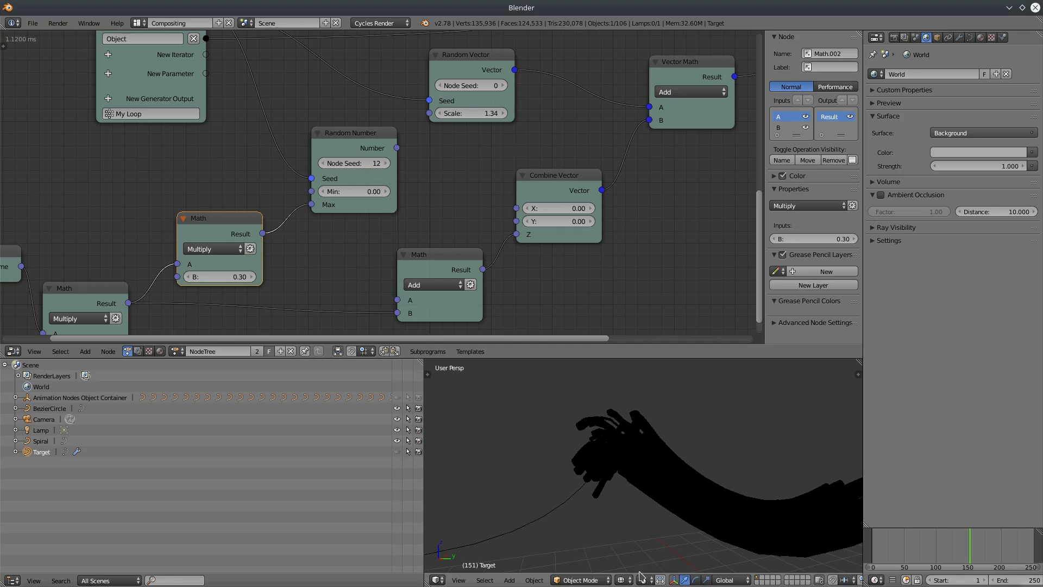
pyautogui.click(622, 580)
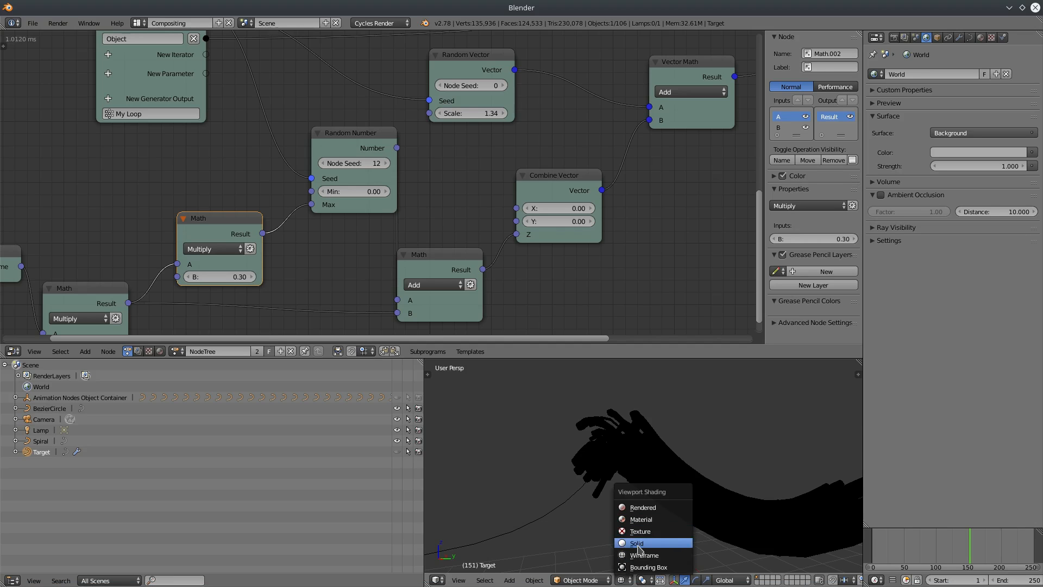
pyautogui.click(639, 531)
pyautogui.moveTo(882, 552); pyautogui.dragTo(980, 544)
pyautogui.moveTo(778, 532); pyautogui.dragTo(660, 465, button='middle')
# - Raise the Object Instancer's number of instances to 1000
pyautogui.moveTo(191, 148); pyautogui.dragTo(369, 365, button='middle')
pyautogui.click(336, 179)
pyautogui.write('283')
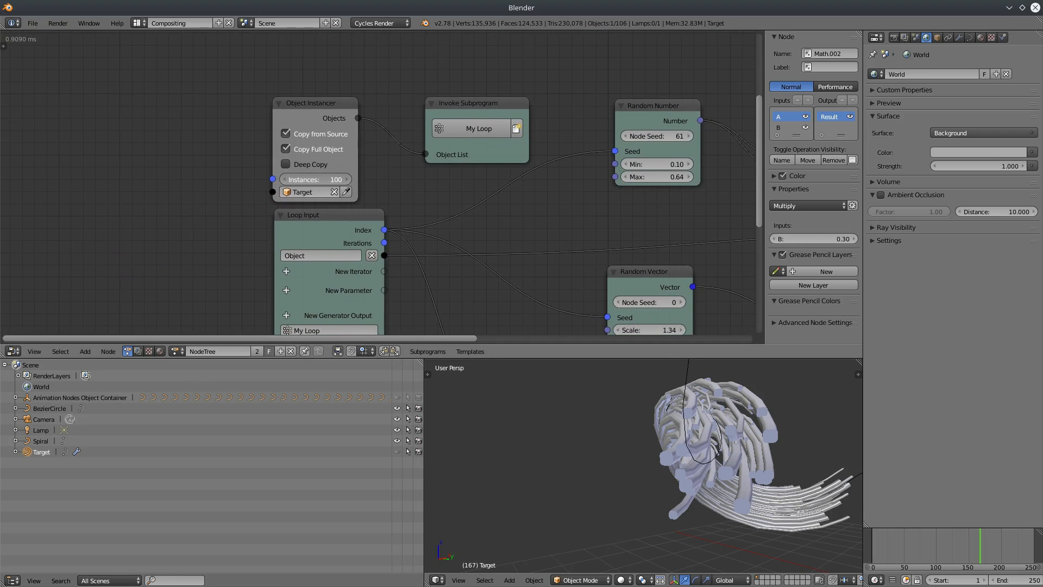
pyautogui.press('Return')
pyautogui.moveTo(303, 179); pyautogui.dragTo(312, 179)
pyautogui.click(303, 178)
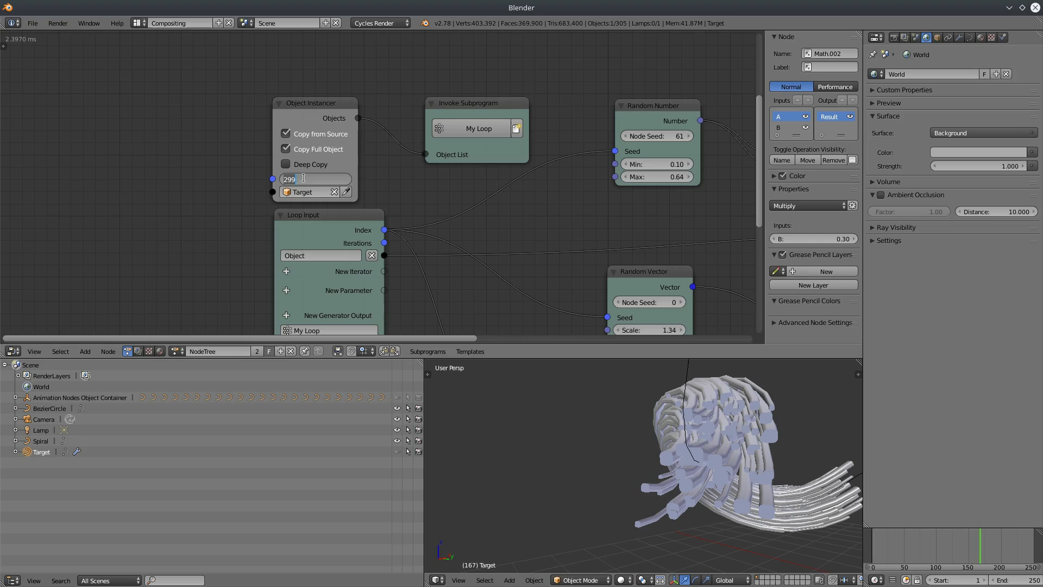
pyautogui.press('Return')
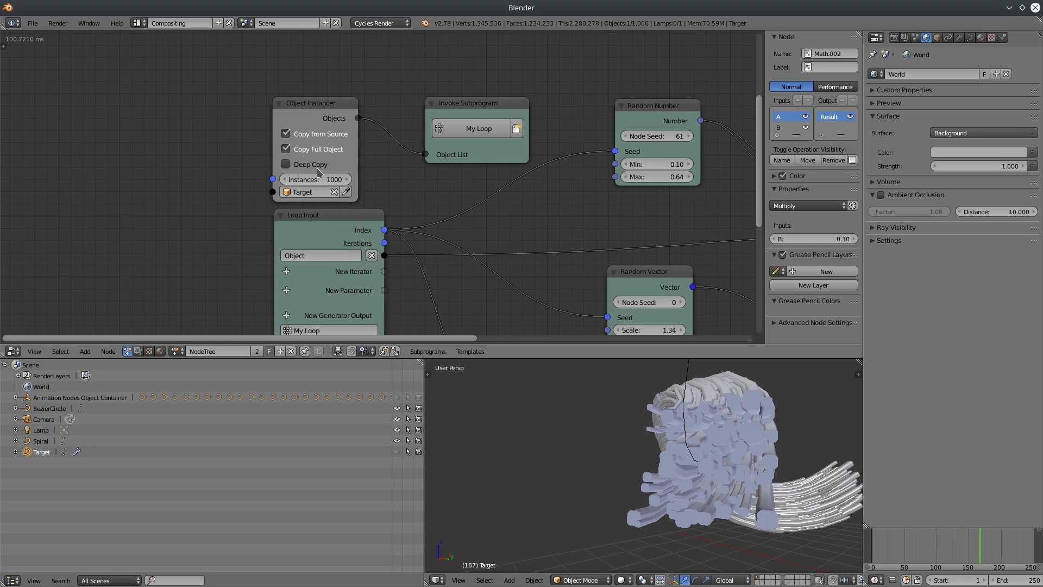
# - Increase the Random Vector node's Scale to 2.45 to spread the strands further apart
pyautogui.scroll(-2, 507, 226)
pyautogui.moveTo(482, 210); pyautogui.dragTo(304, 183, button='middle')
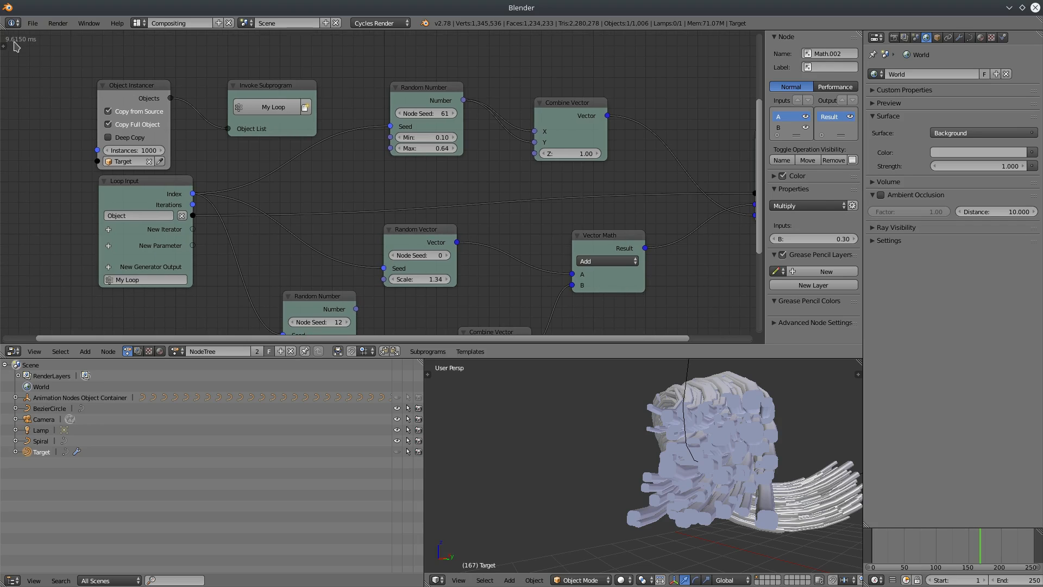
pyautogui.moveTo(462, 181); pyautogui.dragTo(390, 162, button='middle')
pyautogui.moveTo(347, 259); pyautogui.dragTo(429, 259)
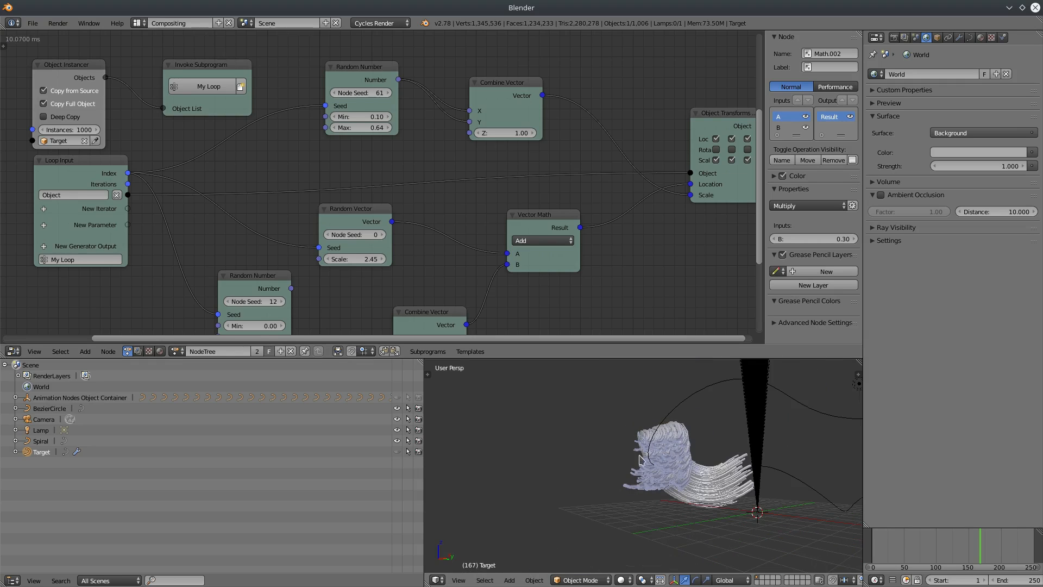
pyautogui.scroll(8, 639, 460)
pyautogui.moveTo(659, 452); pyautogui.dragTo(669, 448, button='middle')
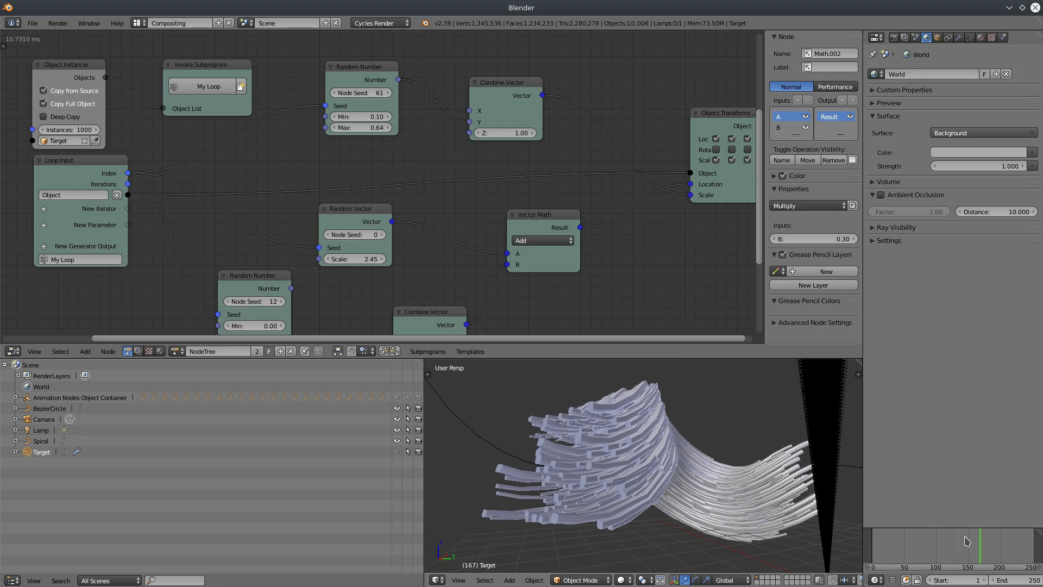
# - Move to frame 132 and examine the strand ends up close in solid and rendered shading
pyautogui.moveTo(880, 555); pyautogui.dragTo(957, 544)
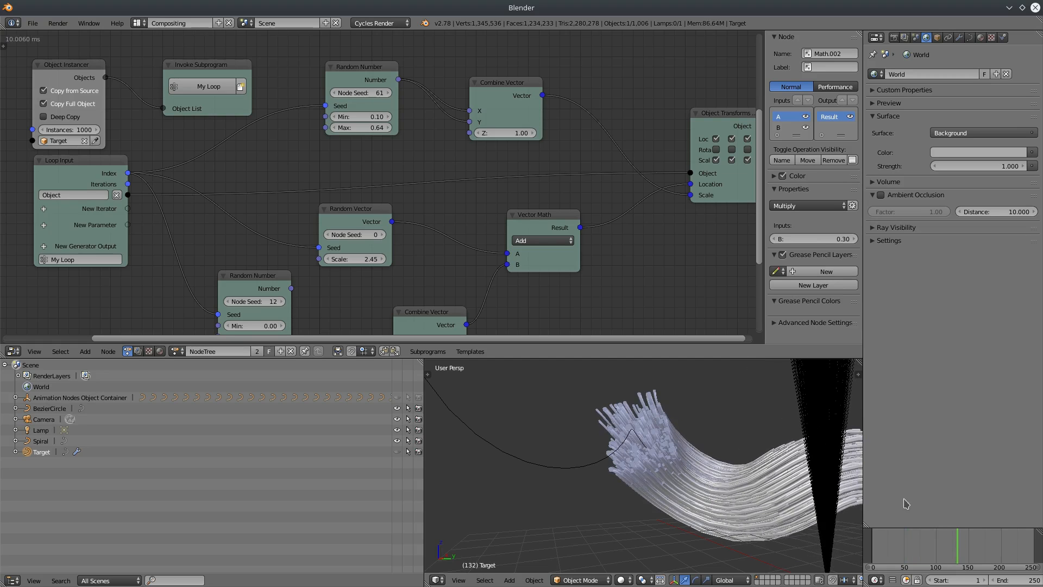
pyautogui.moveTo(441, 265); pyautogui.dragTo(429, 231, button='middle')
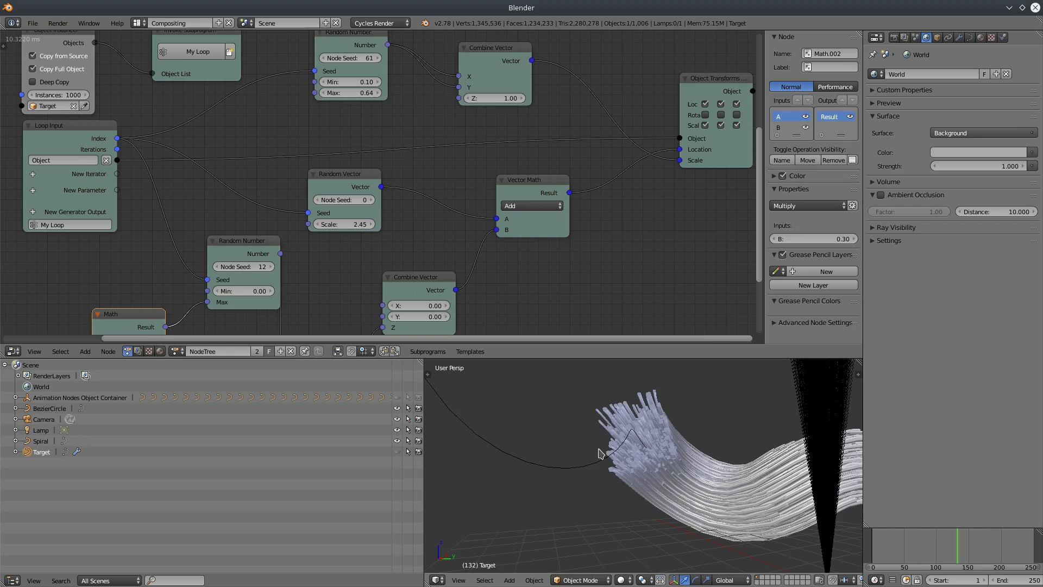
pyautogui.moveTo(600, 455); pyautogui.dragTo(608, 453, button='middle')
pyautogui.scroll(6, 608, 453)
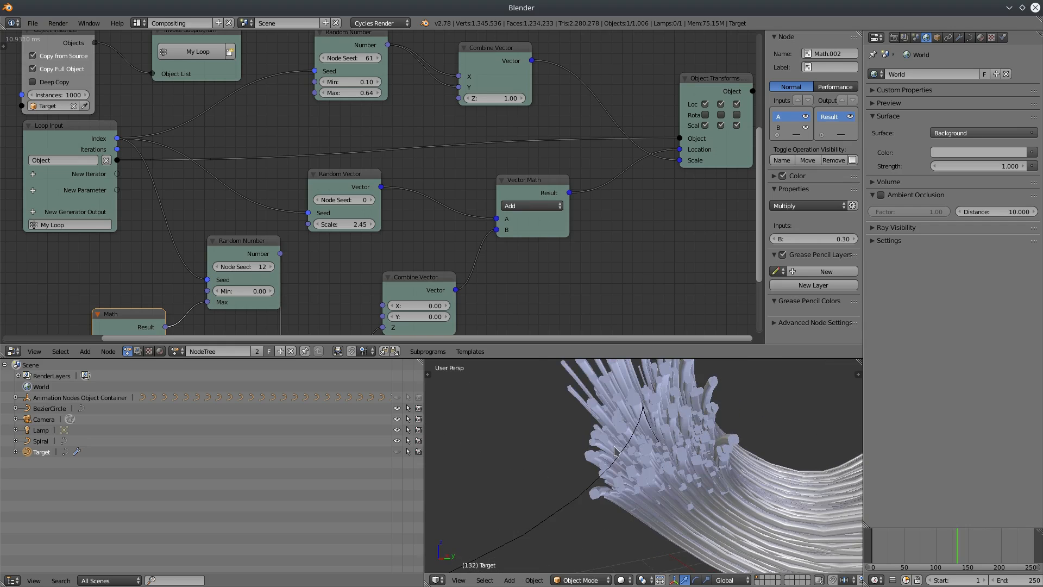
pyautogui.moveTo(614, 451); pyautogui.dragTo(614, 457, button='middle')
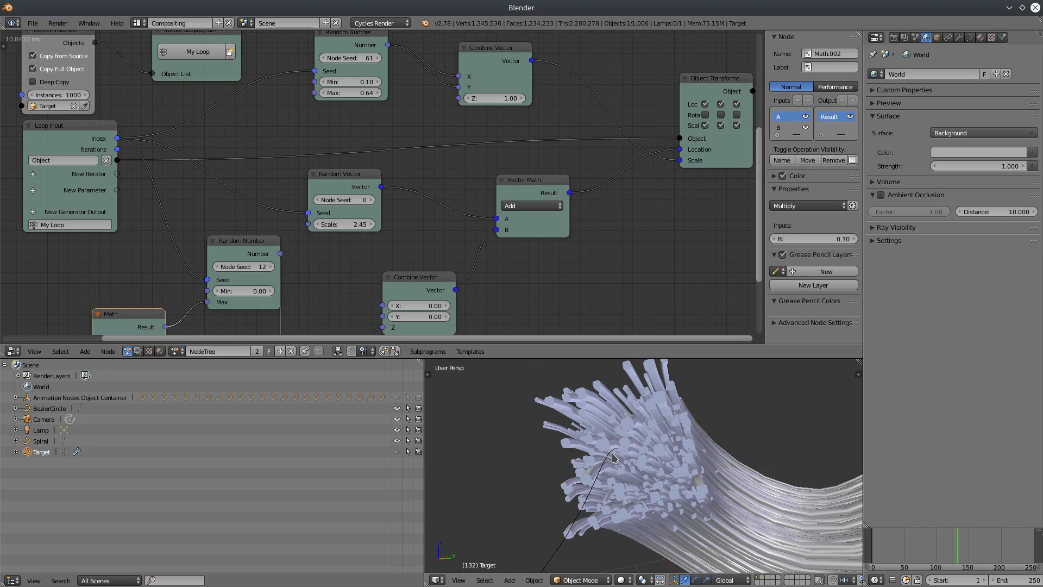
pyautogui.hotkey('shift', 'z')
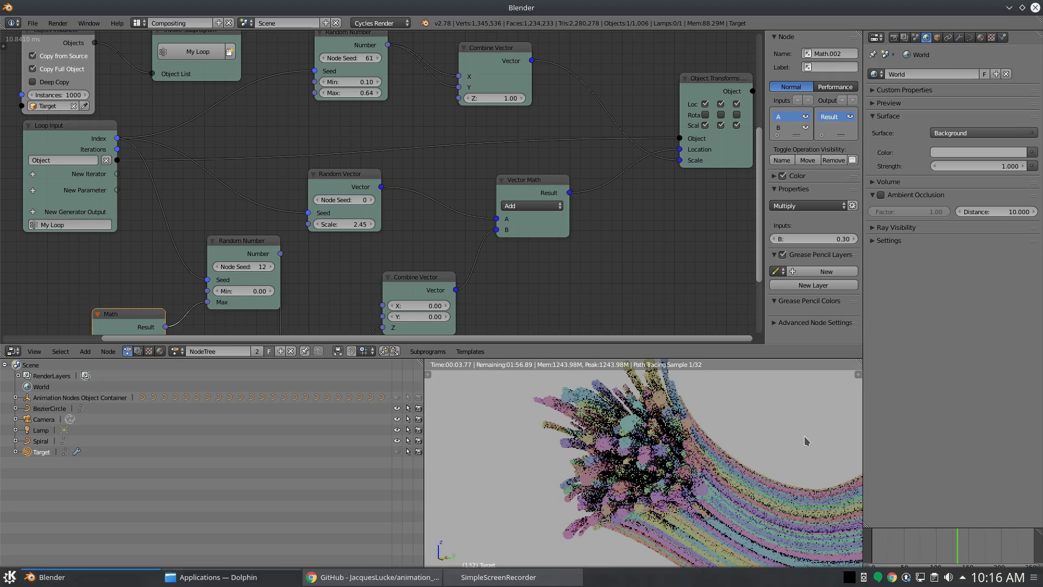
pyautogui.hotkey('shift', 'z')
# - Set B to 2.00 in the Multiply Math node that feeds the Random Number's Max input
pyautogui.moveTo(539, 461); pyautogui.dragTo(668, 462, button='middle')
pyautogui.moveTo(360, 276); pyautogui.dragTo(353, 215, button='middle')
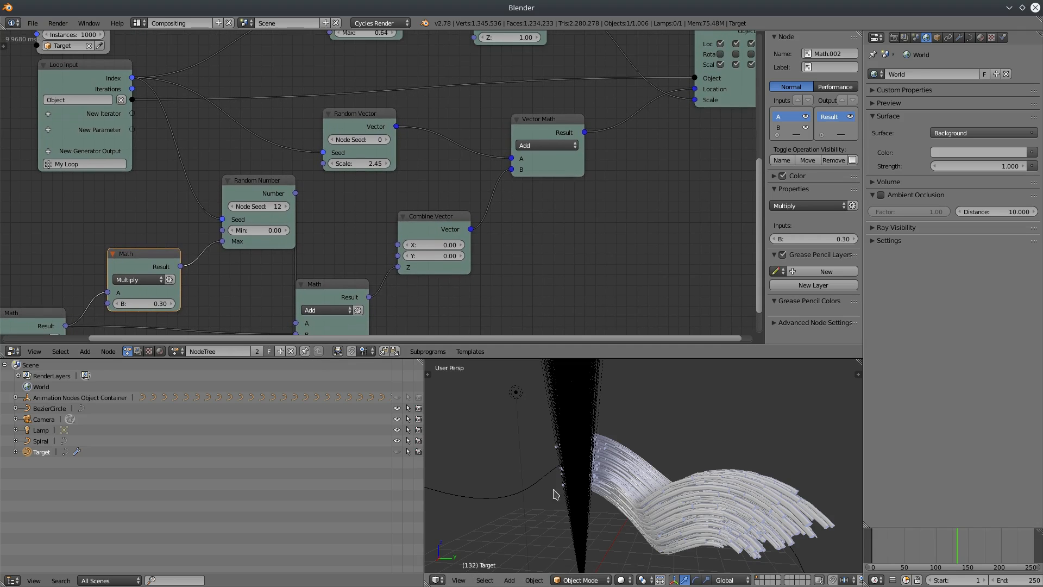
pyautogui.moveTo(162, 305); pyautogui.dragTo(198, 246, button='middle')
pyautogui.click(199, 245)
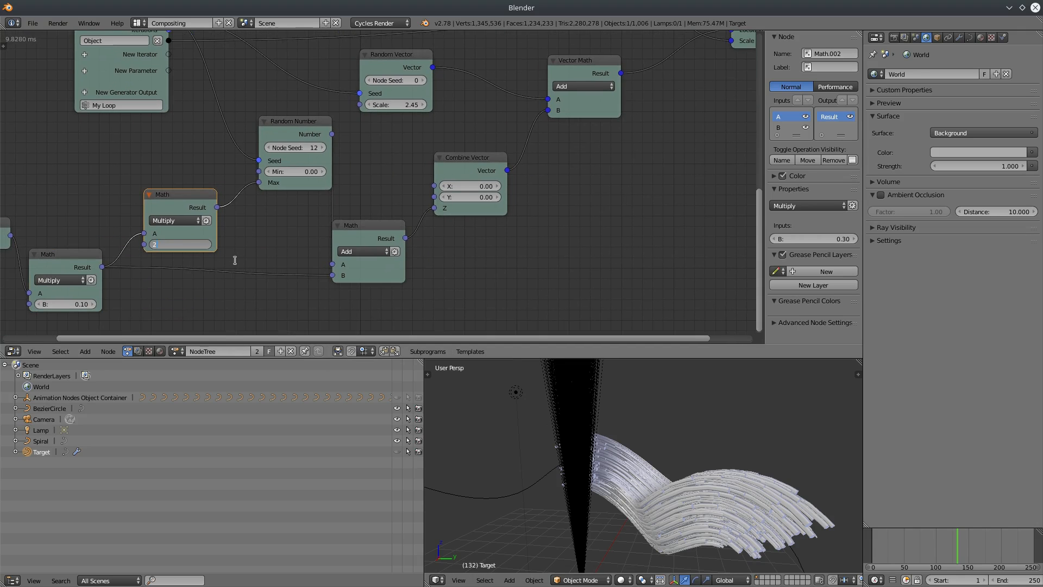
pyautogui.press('Return')
pyautogui.moveTo(672, 466); pyautogui.dragTo(658, 485, button='middle')
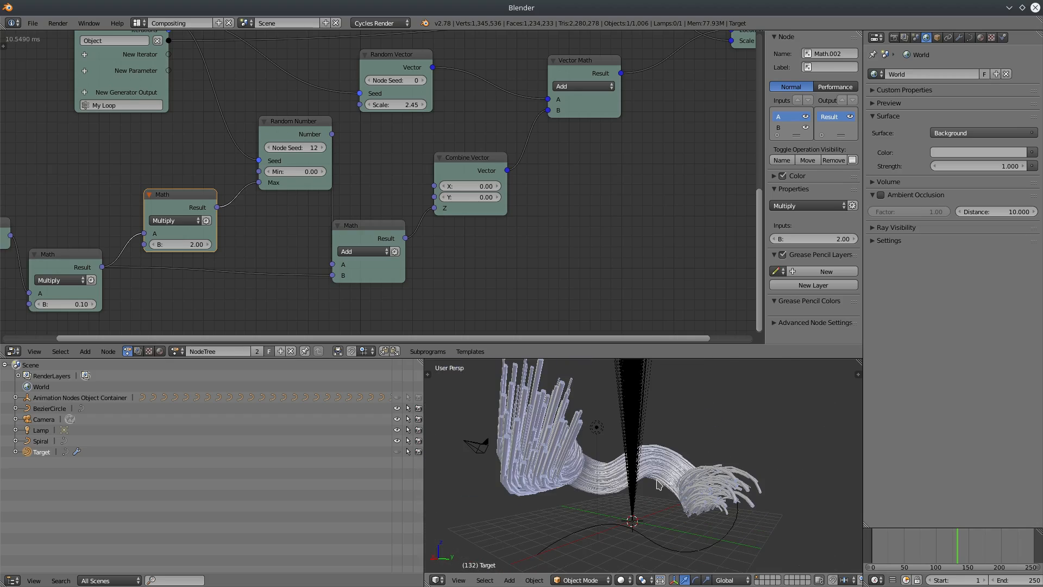
# - Play the animation in a maximized 3D view to check how the strands travel along the curve
pyautogui.hotkey('ctrl', 'space')
pyautogui.hotkey('alt', 'a')
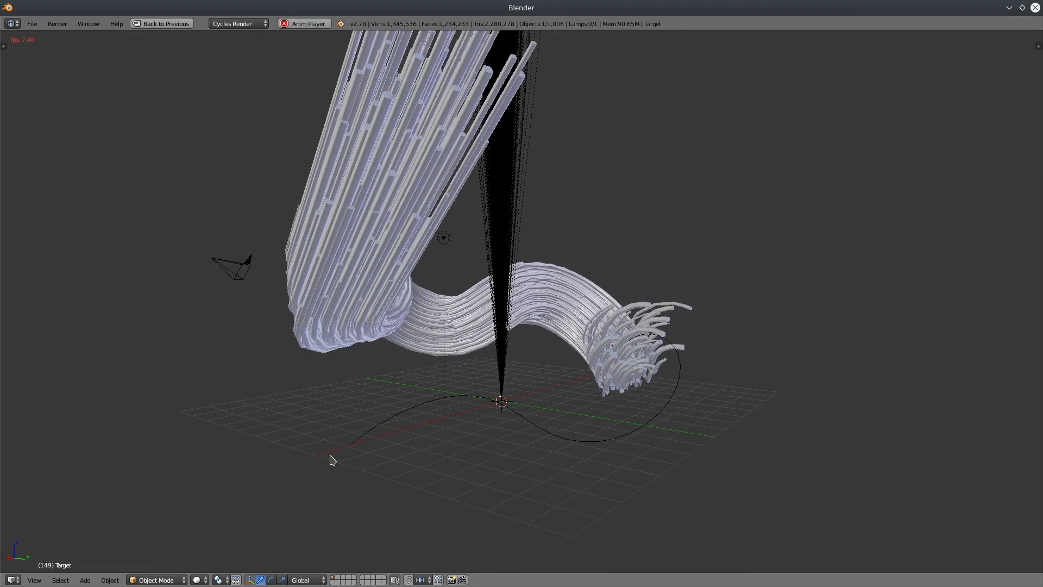
pyautogui.press('Escape')
pyautogui.hotkey('ctrl', 'space')
# - Rewind the timeline and replay the animation in a maximized 3D view, examining the strands from closer up and another angle
pyautogui.hotkey('shift', 'Left')
pyautogui.hotkey('ctrl', 'space')
pyautogui.hotkey('alt', 'a')
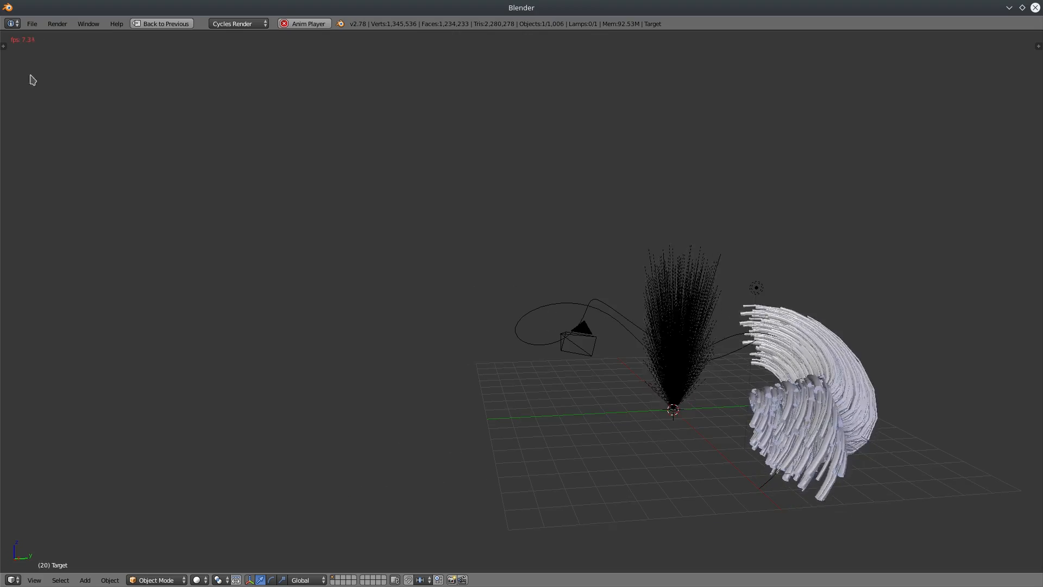
pyautogui.scroll(3, 733, 359)
pyautogui.keyDown('shift'); pyautogui.moveTo(733, 358); pyautogui.dragTo(571, 346, button='middle'); pyautogui.keyUp('shift')
pyautogui.press('Escape')
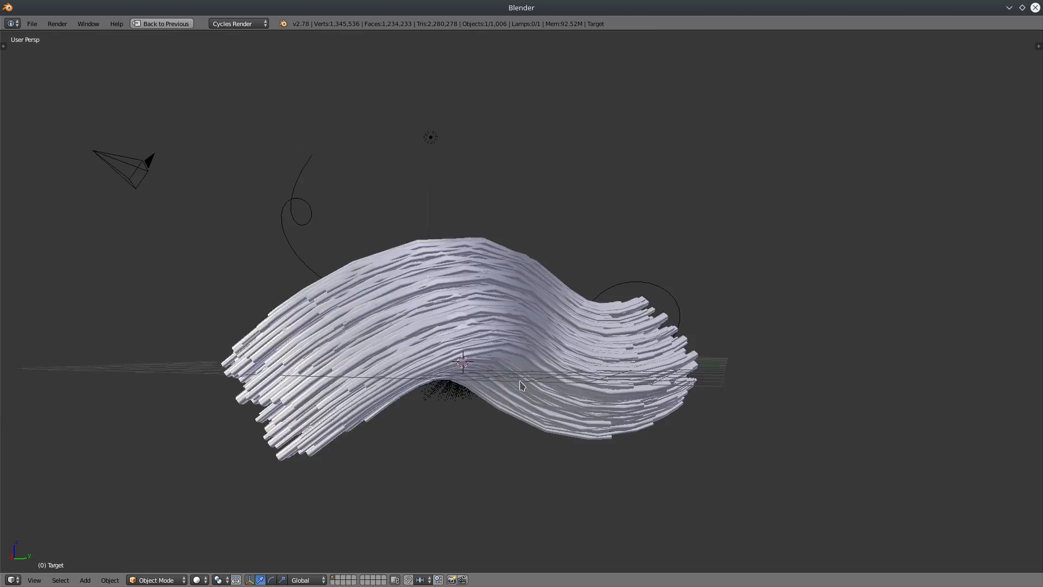
pyautogui.moveTo(520, 386); pyautogui.dragTo(498, 377, button='middle')
pyautogui.hotkey('ctrl', 'Up')
# - Adjust the Random Vector node's Scale upward and slightly back down to tune the spread of the strands
pyautogui.moveTo(605, 431); pyautogui.dragTo(670, 426, button='middle')
pyautogui.moveTo(771, 461); pyautogui.dragTo(550, 442, button='middle')
pyautogui.moveTo(282, 252); pyautogui.dragTo(286, 298, button='middle')
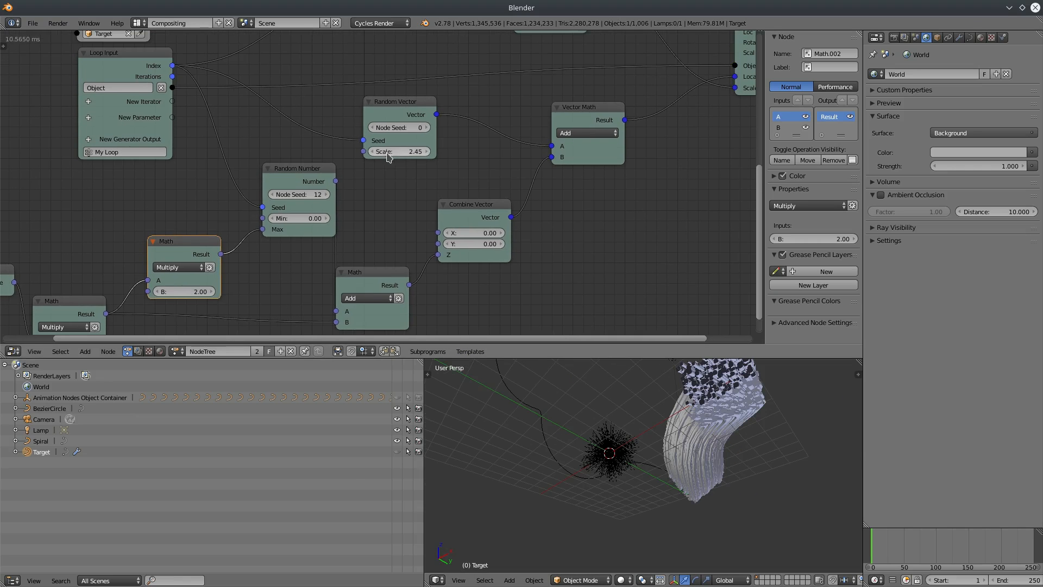
pyautogui.moveTo(399, 152); pyautogui.dragTo(478, 151)
pyautogui.moveTo(686, 412); pyautogui.dragTo(579, 519, button='middle')
pyautogui.moveTo(418, 151); pyautogui.dragTo(401, 152)
# - Set the second vector's Z to 15.14 in the Create Vector List node to change the strand length
pyautogui.moveTo(312, 313); pyautogui.dragTo(506, 578, button='middle')
pyautogui.moveTo(298, 140); pyautogui.dragTo(332, 140)
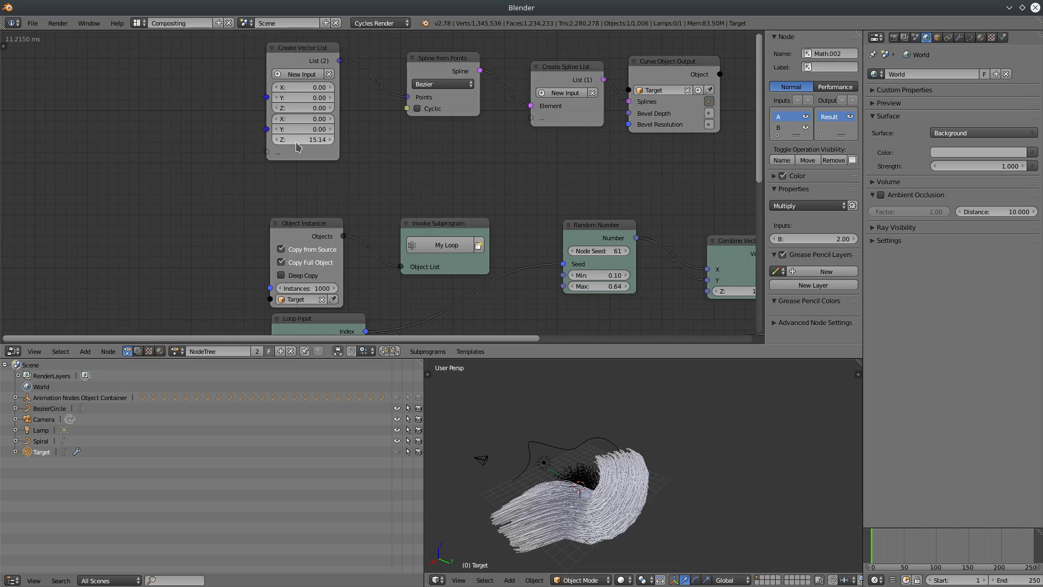
# - Examine the strand ends up close in the 3D view with rendered shading
pyautogui.scroll(2, 534, 476)
pyautogui.moveTo(533, 476); pyautogui.dragTo(639, 407, button='middle')
pyautogui.scroll(4, 639, 408)
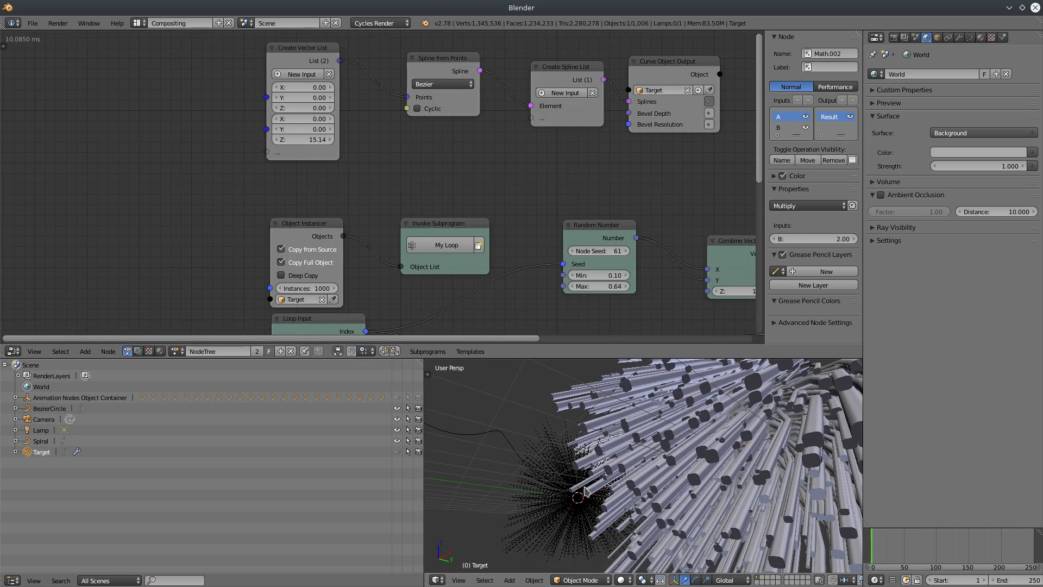
pyautogui.hotkey('shift', 'z')
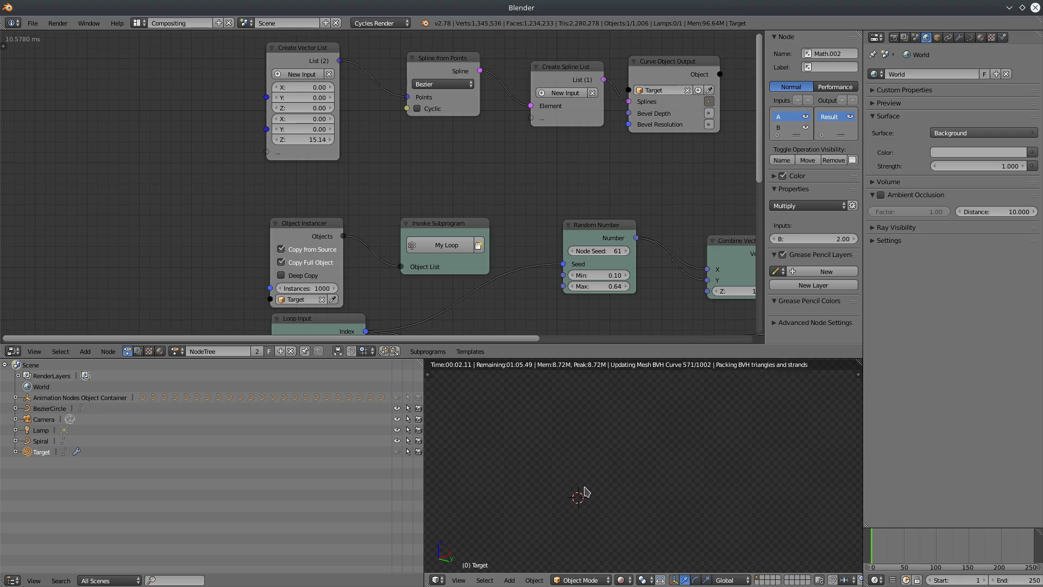